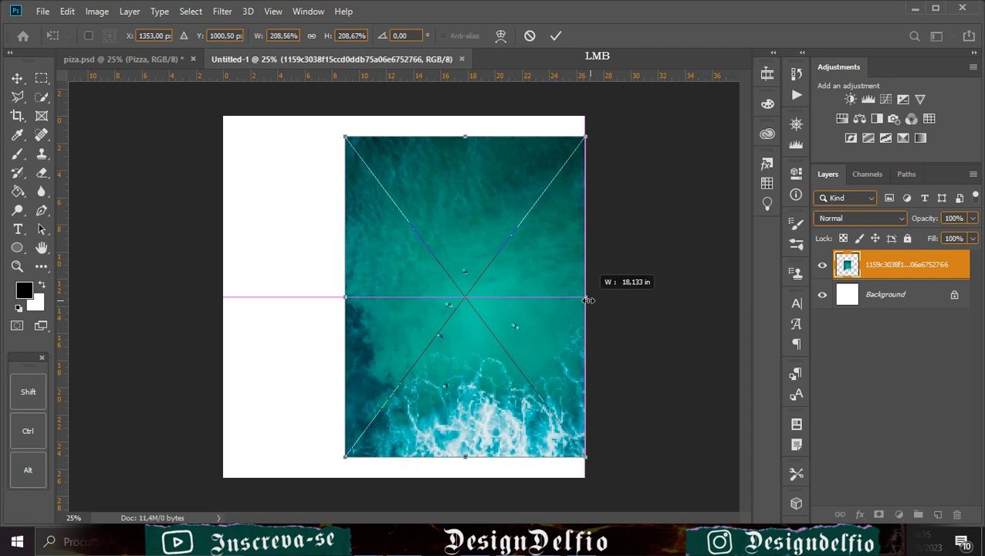
Scale the placed green water photo to the full canvas width and shift it down to fill the canvas
{"action": "left_click_drag", "start_coordinate": [345, 297], "coordinate": [219, 301]}
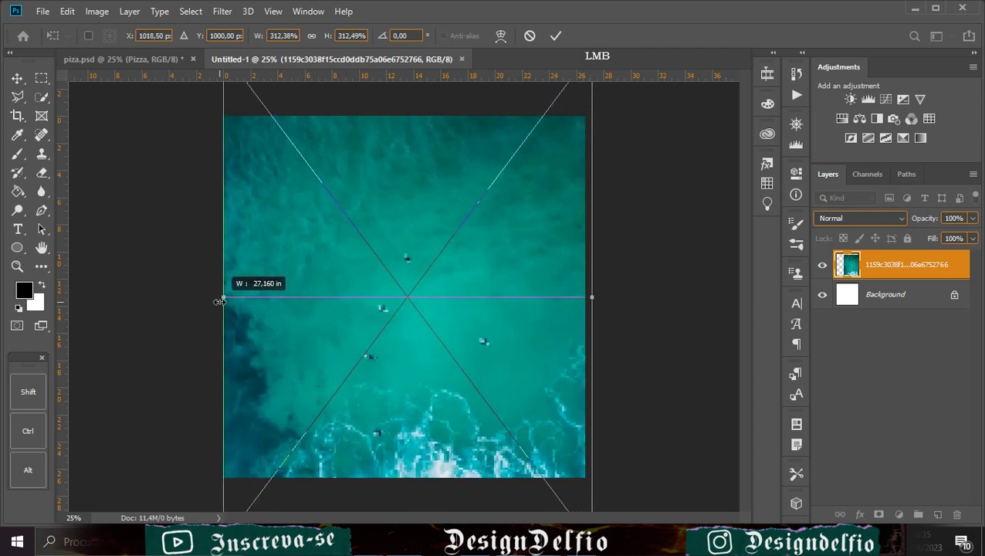
{"action": "left_click_drag", "start_coordinate": [592, 283], "coordinate": [585, 284]}
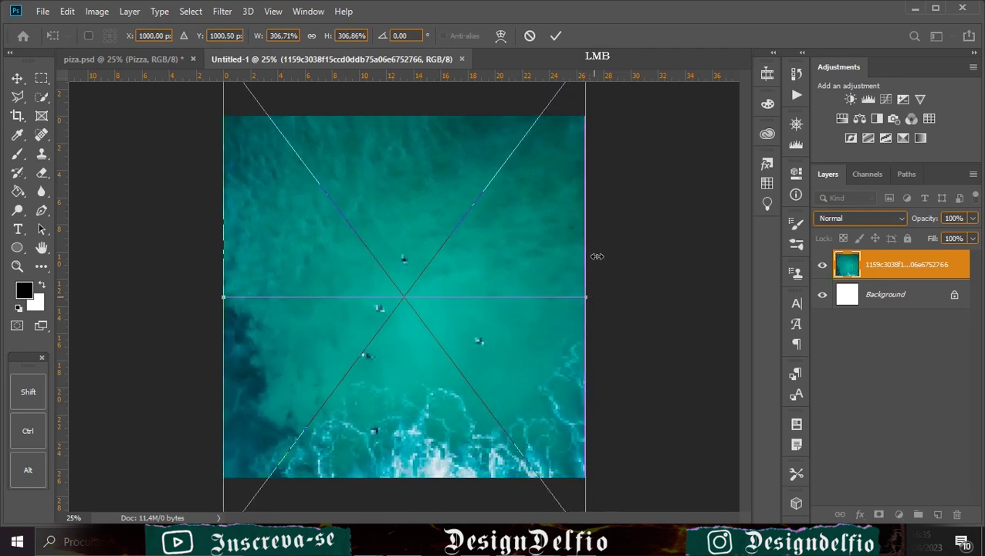
{"action": "left_click", "coordinate": [555, 35]}
{"action": "left_click_drag", "start_coordinate": [472, 312], "coordinate": [471, 373]}
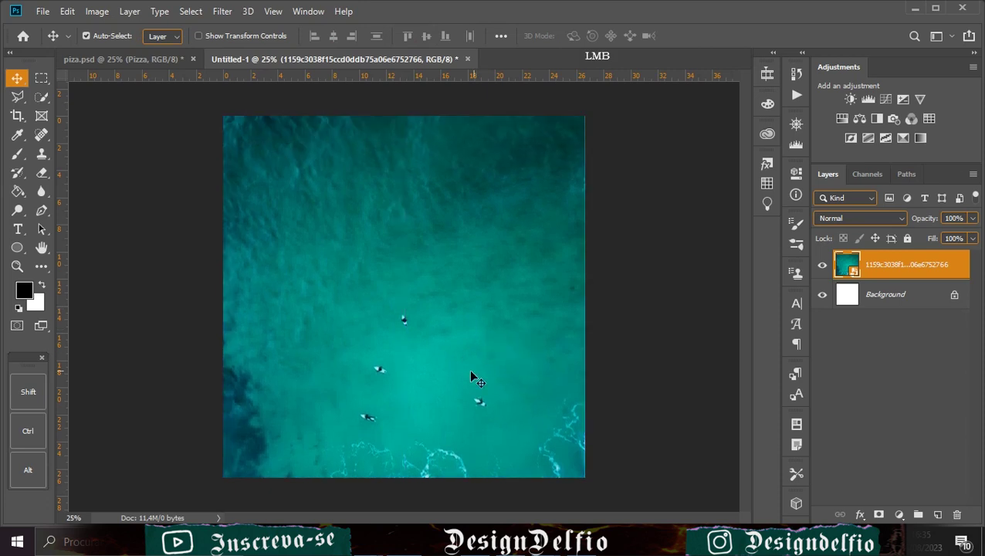
Remove the swimmers from the green water photo with the Spot Healing Brush
{"action": "left_click", "coordinate": [41, 134]}
{"action": "left_click", "coordinate": [403, 319]}
{"action": "left_click", "coordinate": [467, 220]}
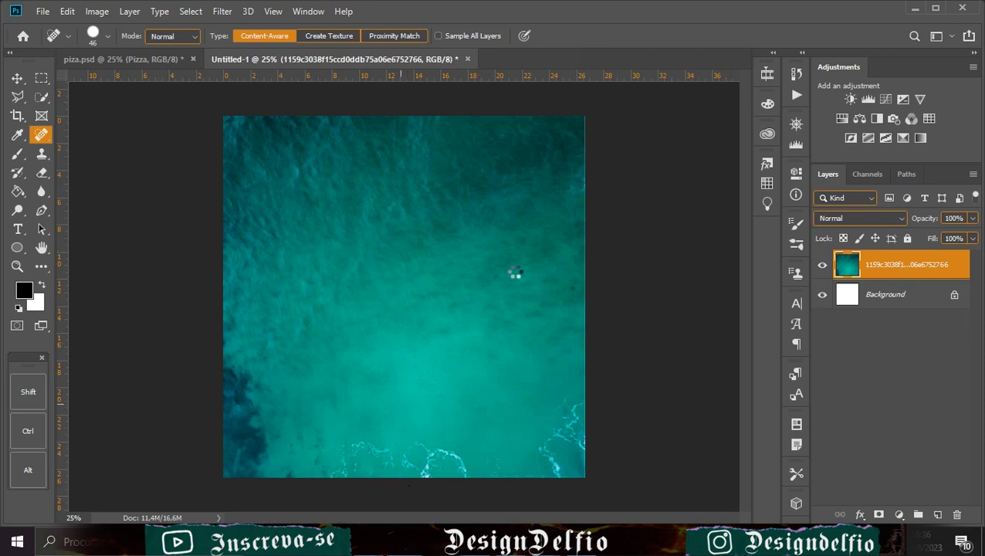
Place the blue ocean photo over the canvas's lower half and scale it to about 39.2% so it overhangs both sides
{"action": "left_click_drag", "start_coordinate": [412, 277], "coordinate": [410, 359]}
{"action": "left_click", "coordinate": [555, 36]}
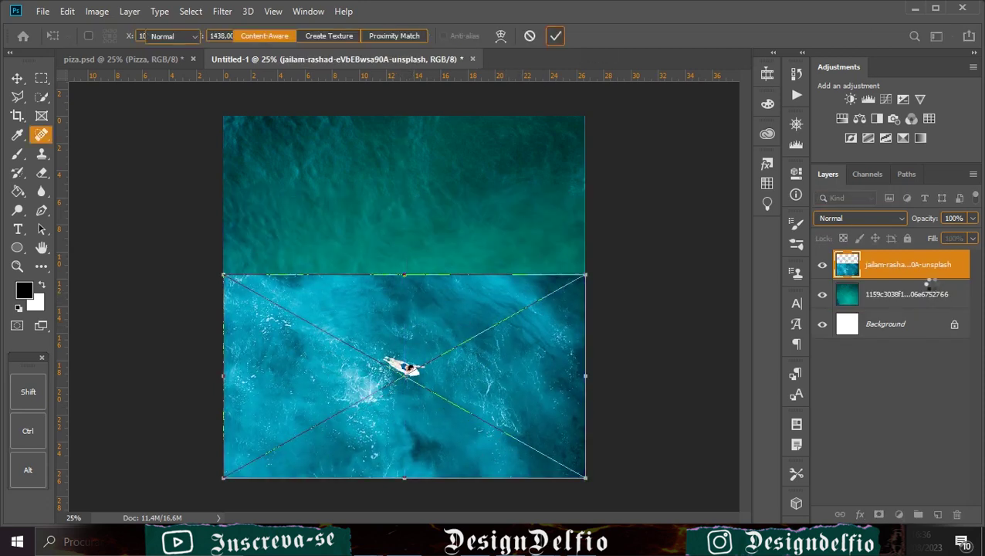
{"action": "left_click", "coordinate": [16, 78]}
{"action": "key", "text": "ctrl"}
{"action": "key", "text": "ctrl+t"}
{"action": "left_click_drag", "start_coordinate": [585, 375], "coordinate": [591, 375]}
{"action": "left_click_drag", "start_coordinate": [221, 373], "coordinate": [217, 374]}
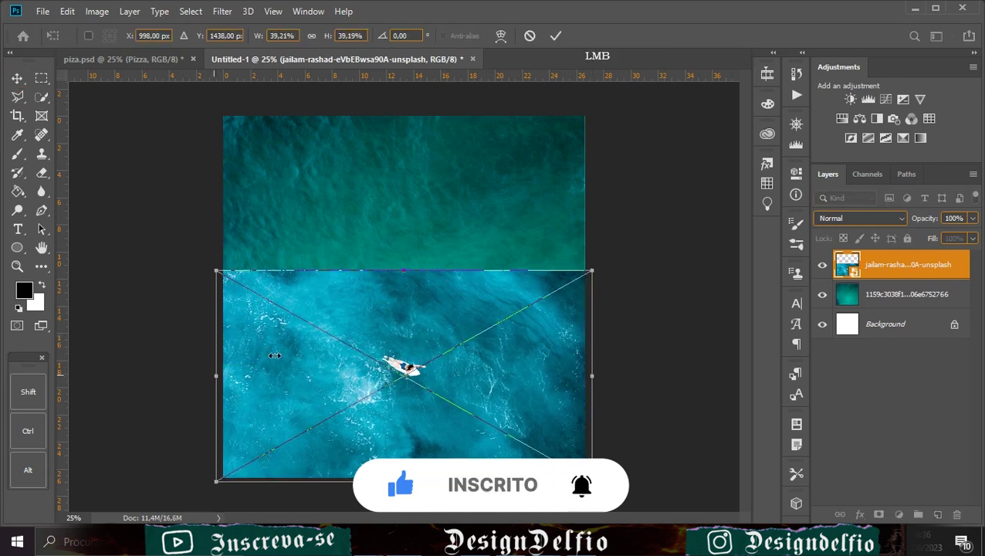
{"action": "left_click", "coordinate": [554, 37]}
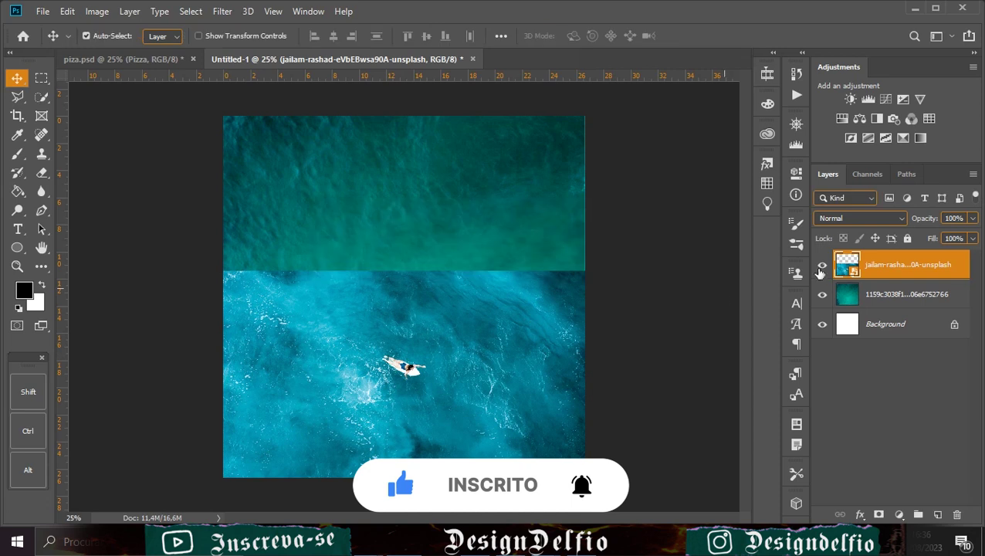
Duplicate the blue ocean layer, put the copy beneath the original and move it over the canvas's upper half
{"action": "key", "text": "ctrl+j"}
{"action": "left_click_drag", "start_coordinate": [495, 362], "coordinate": [508, 210]}
{"action": "left_click_drag", "start_coordinate": [900, 264], "coordinate": [849, 308]}
{"action": "left_click_drag", "start_coordinate": [539, 251], "coordinate": [526, 183]}
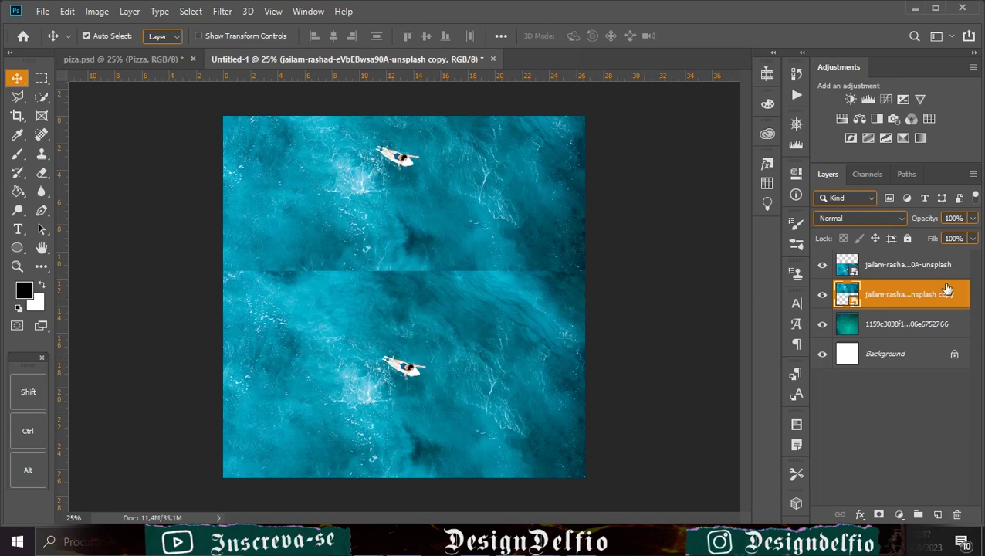
Add a mask to the original blue ocean layer, brush out its upper edge and lower the copy to blend the seam
{"action": "left_click", "coordinate": [878, 276]}
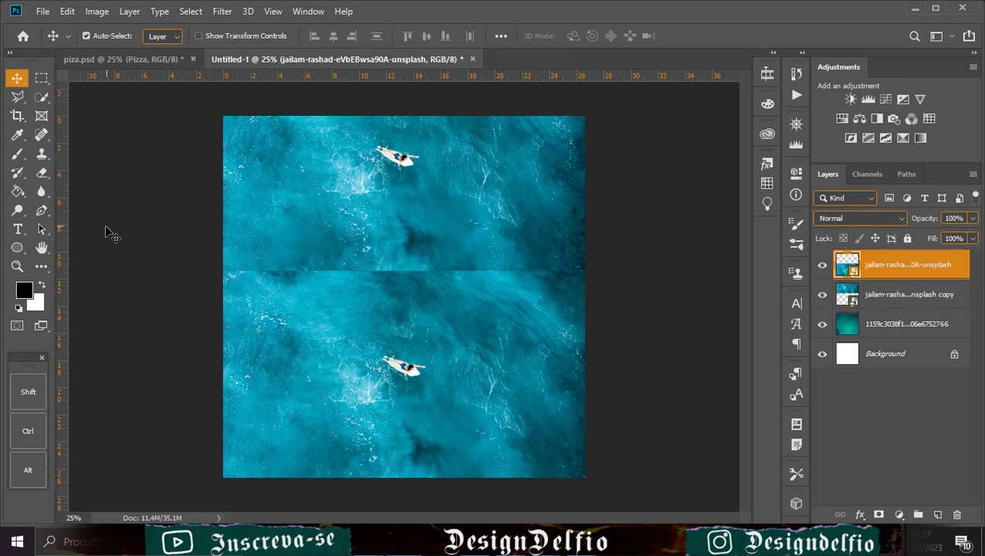
{"action": "left_click", "coordinate": [18, 153]}
{"action": "left_click", "coordinate": [877, 514]}
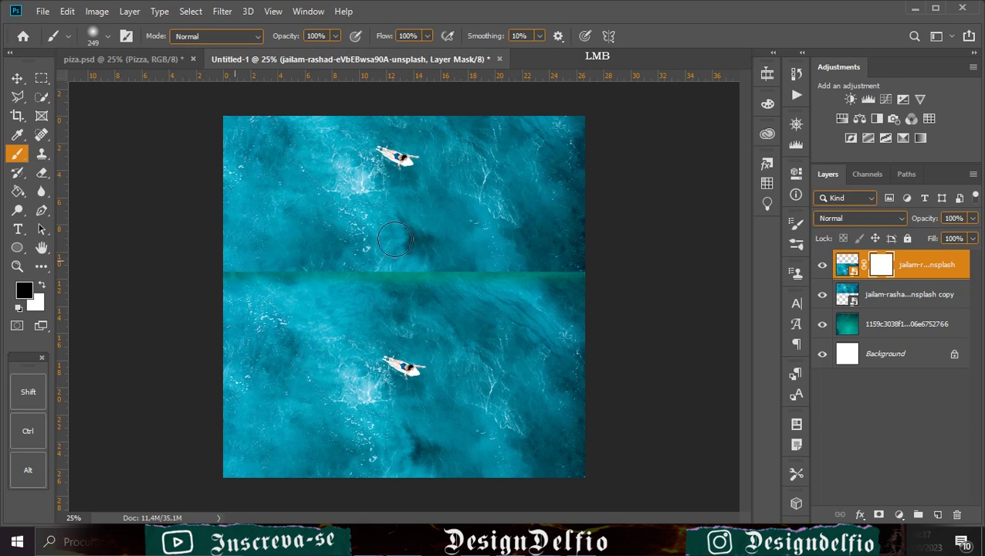
{"action": "left_click", "coordinate": [931, 267]}
{"action": "key", "text": "v"}
{"action": "left_click_drag", "start_coordinate": [501, 132], "coordinate": [503, 160]}
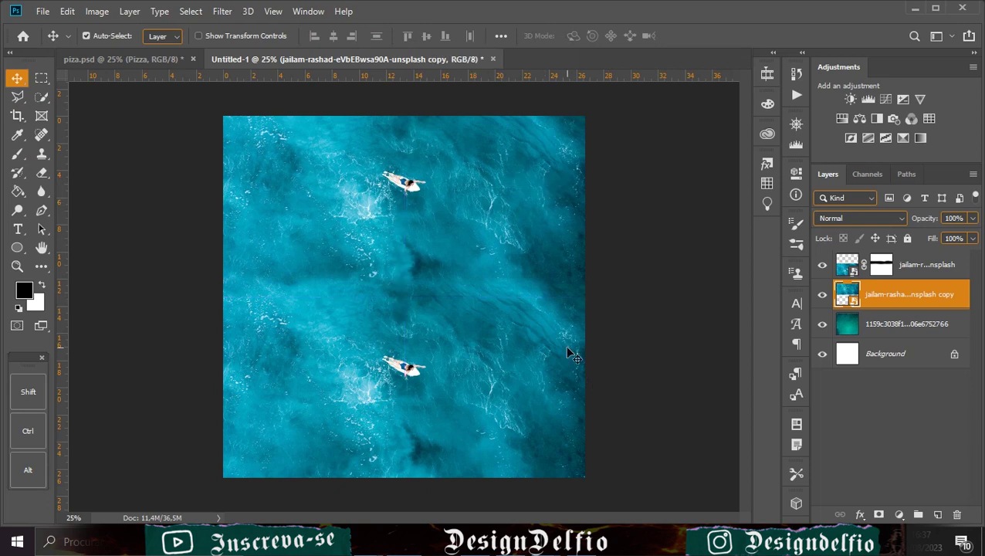
Convert the two blue ocean layers into one smart object
{"action": "left_click", "coordinate": [919, 266], "text": "ctrl"}
{"action": "right_click", "coordinate": [919, 270]}
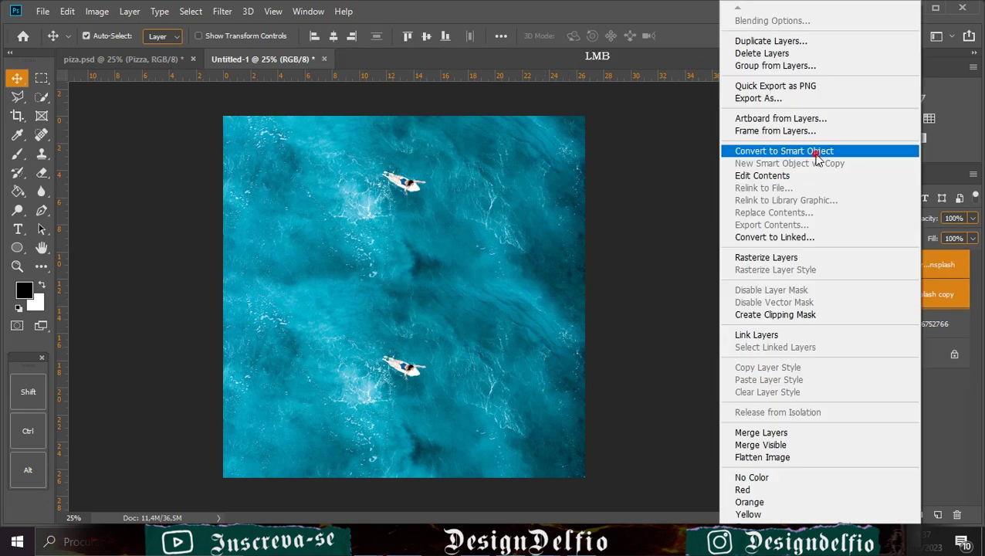
{"action": "left_click", "coordinate": [795, 151]}
Add a Curves adjustment above the green water layer and raise the curve to brighten it, with the blue ocean layer hidden
{"action": "left_click", "coordinate": [895, 302]}
{"action": "left_click", "coordinate": [885, 100]}
{"action": "mouse_move", "coordinate": [638, 368]}
{"action": "left_mouse_down"}
{"action": "mouse_move", "coordinate": [641, 376]}
{"action": "mouse_move", "coordinate": [634, 367]}
{"action": "left_mouse_up"}
{"action": "left_click", "coordinate": [822, 264]}
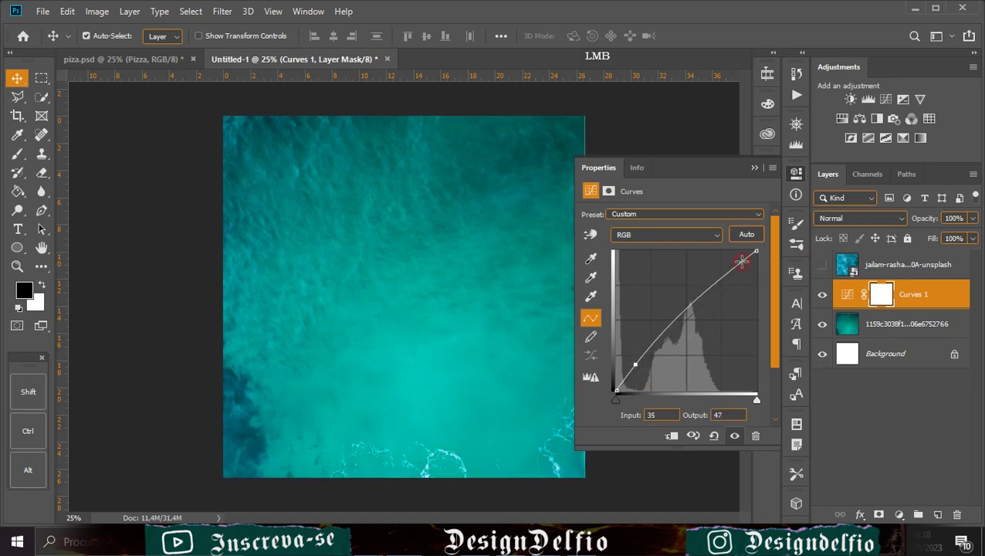
{"action": "left_click_drag", "start_coordinate": [742, 262], "coordinate": [743, 252]}
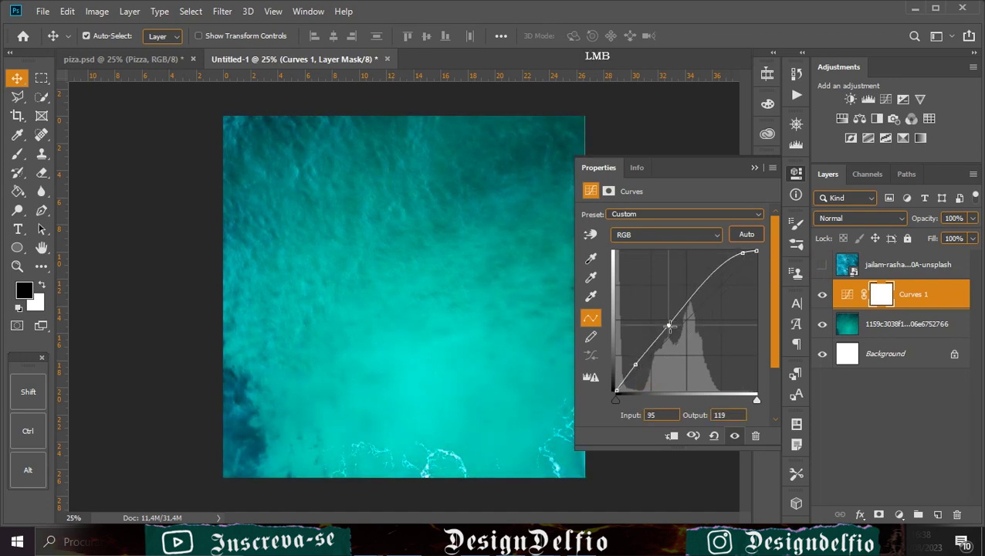
{"action": "left_click_drag", "start_coordinate": [669, 325], "coordinate": [672, 326]}
{"action": "left_click", "coordinate": [755, 167]}
Show the blue ocean layer again and set its blend mode to Saturation
{"action": "left_click", "coordinate": [907, 264]}
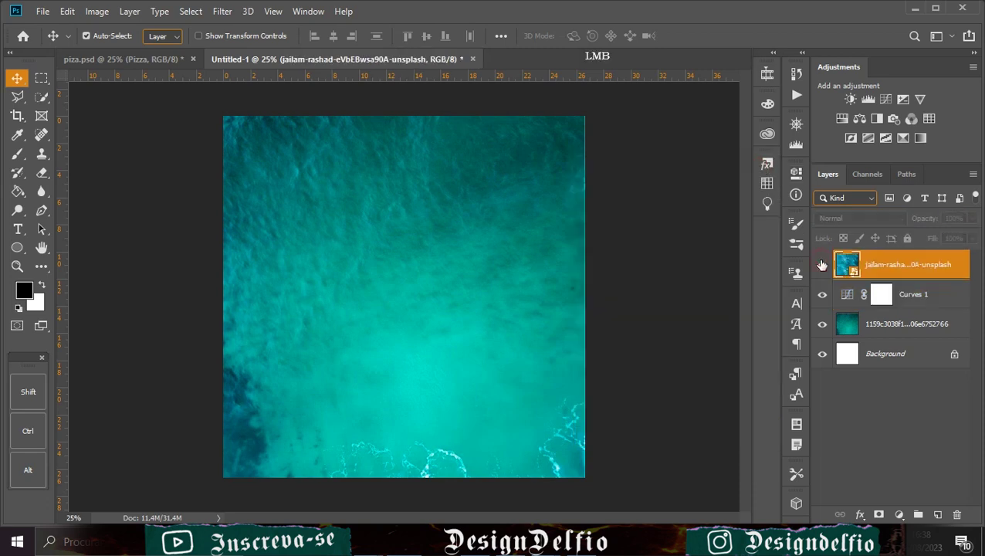
{"action": "left_click", "coordinate": [822, 264]}
{"action": "left_click", "coordinate": [861, 217]}
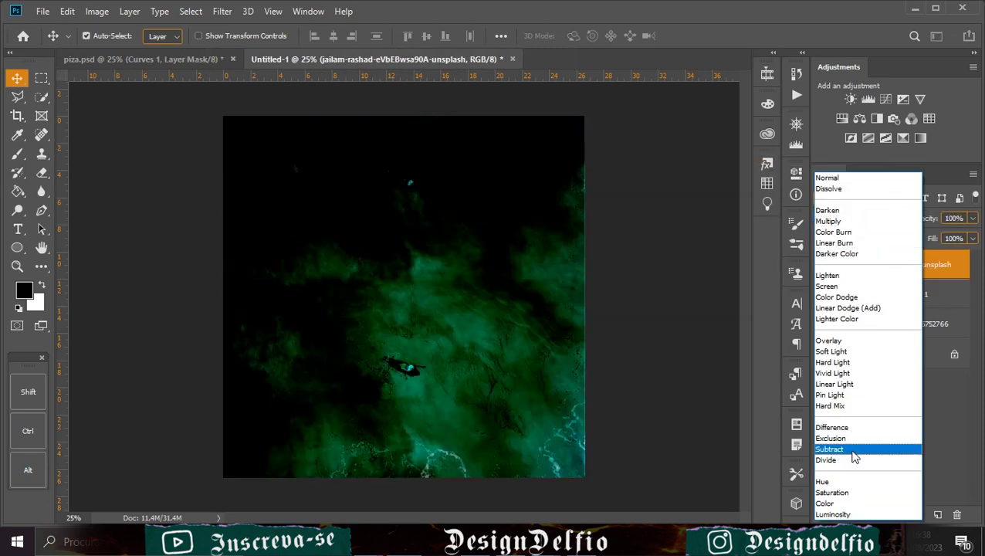
{"action": "left_click", "coordinate": [845, 492]}
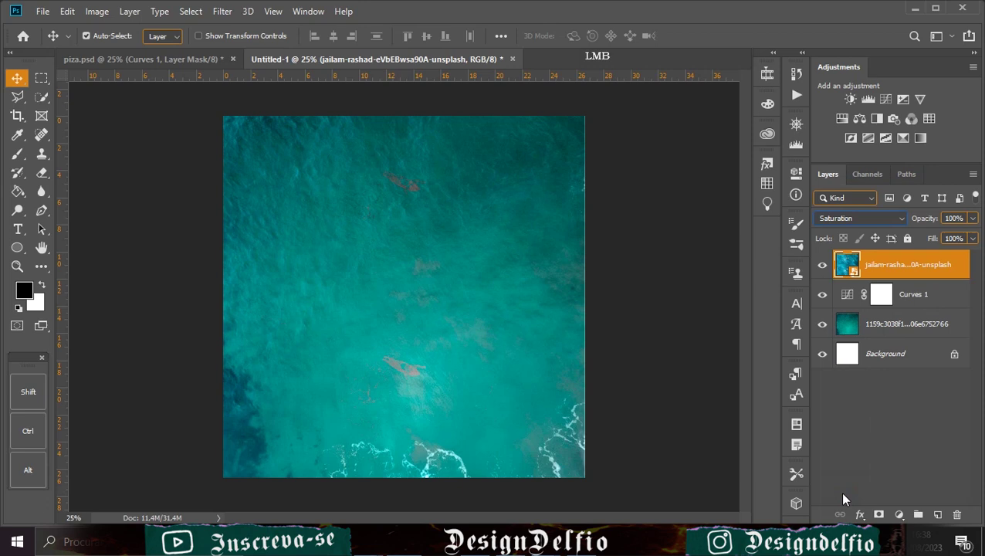
{"action": "left_click", "coordinate": [824, 270]}
{"action": "left_click", "coordinate": [825, 271]}
Place the pizza photo over the water background and enlarge it to about 195%
{"action": "left_click_drag", "start_coordinate": [409, 495], "coordinate": [373, 408]}
{"action": "left_click_drag", "start_coordinate": [451, 297], "coordinate": [519, 301]}
{"action": "left_click_drag", "start_coordinate": [337, 298], "coordinate": [267, 297]}
{"action": "left_click_drag", "start_coordinate": [531, 296], "coordinate": [540, 282]}
{"action": "left_click_drag", "start_coordinate": [468, 332], "coordinate": [470, 318]}
{"action": "left_click_drag", "start_coordinate": [524, 124], "coordinate": [529, 119]}
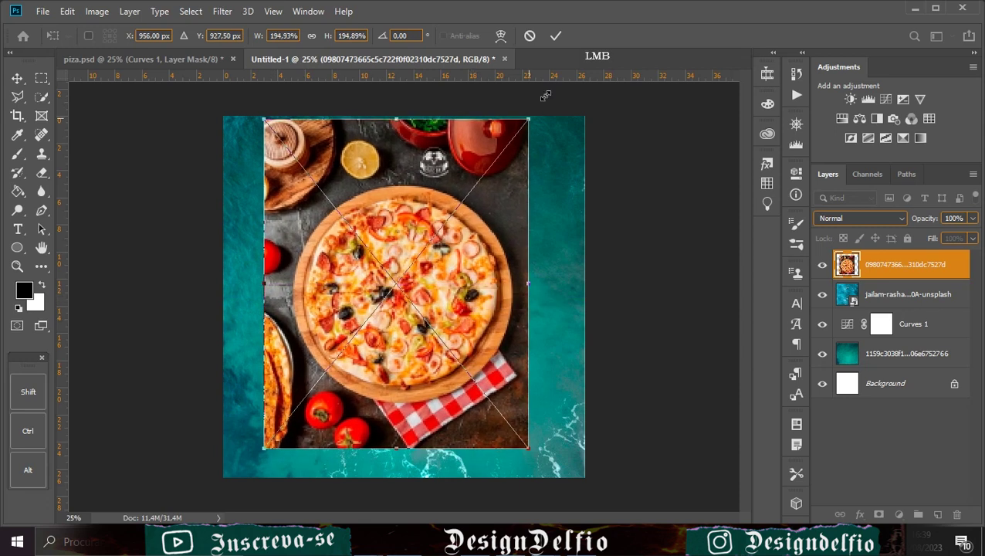
{"action": "left_click", "coordinate": [556, 36]}
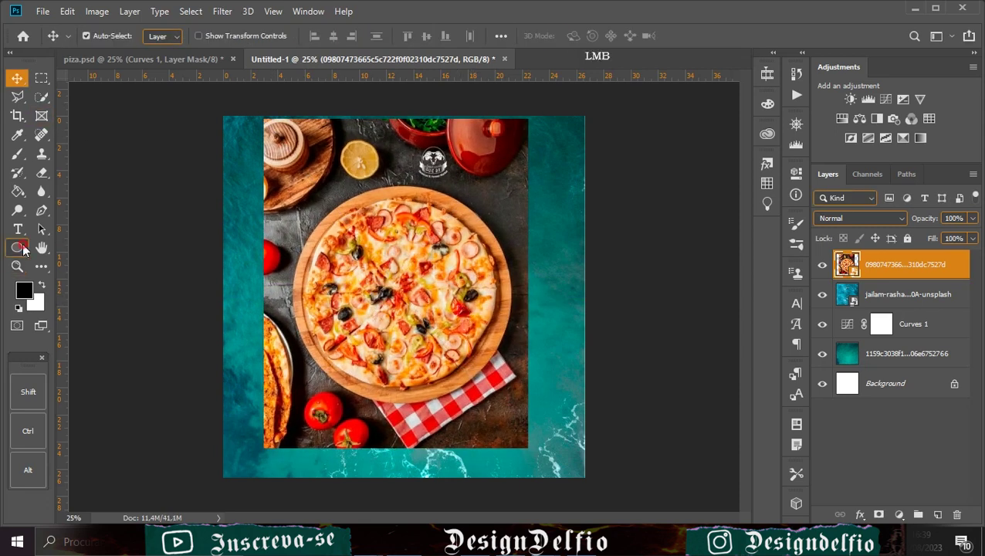
Draw a black ellipse over the pizza and resize it to about 1176 × 1188 px to match the wooden board
{"action": "left_click_drag", "start_coordinate": [340, 207], "coordinate": [511, 391]}
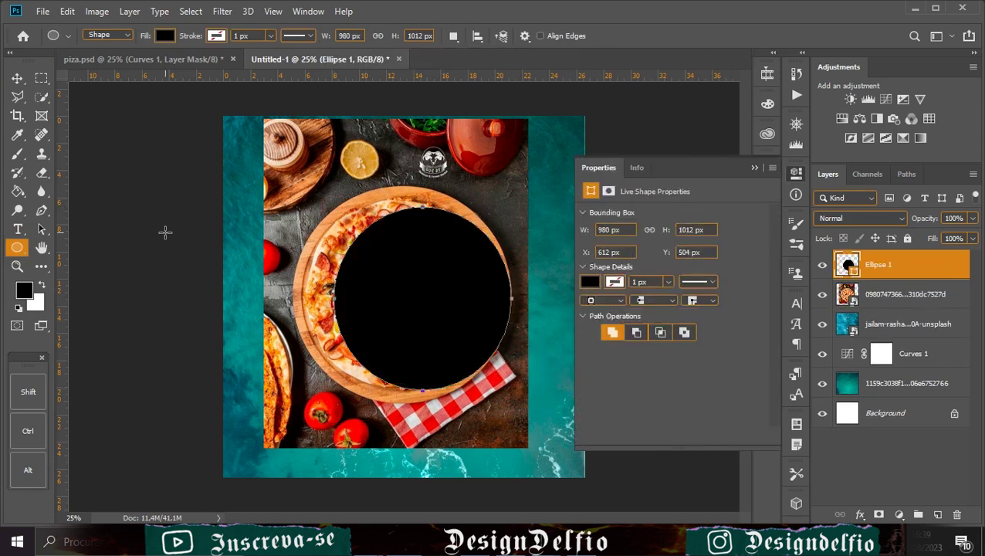
{"action": "key", "text": "ctrl+t"}
{"action": "left_click_drag", "start_coordinate": [335, 298], "coordinate": [292, 298]}
{"action": "left_click_drag", "start_coordinate": [405, 208], "coordinate": [405, 190]}
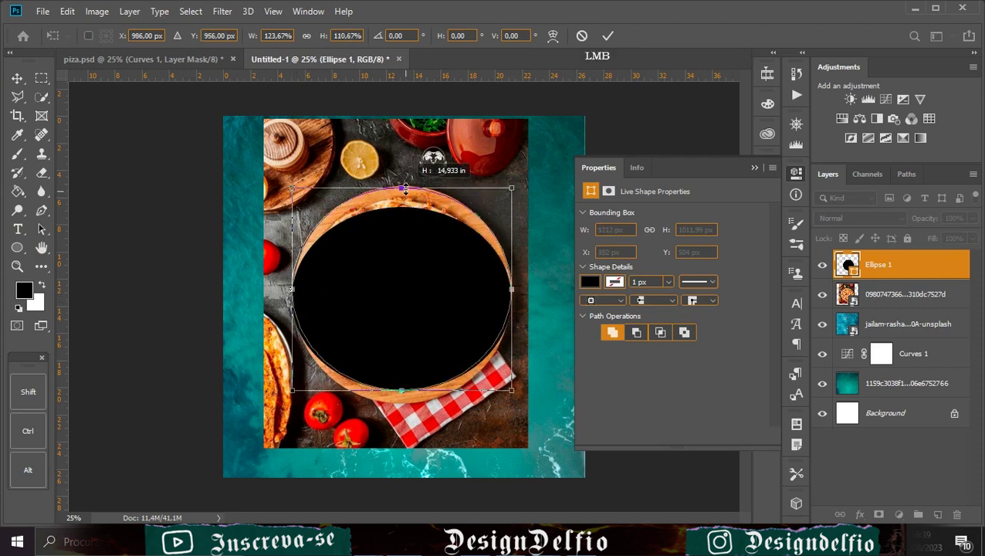
{"action": "left_click_drag", "start_coordinate": [292, 289], "coordinate": [298, 291]}
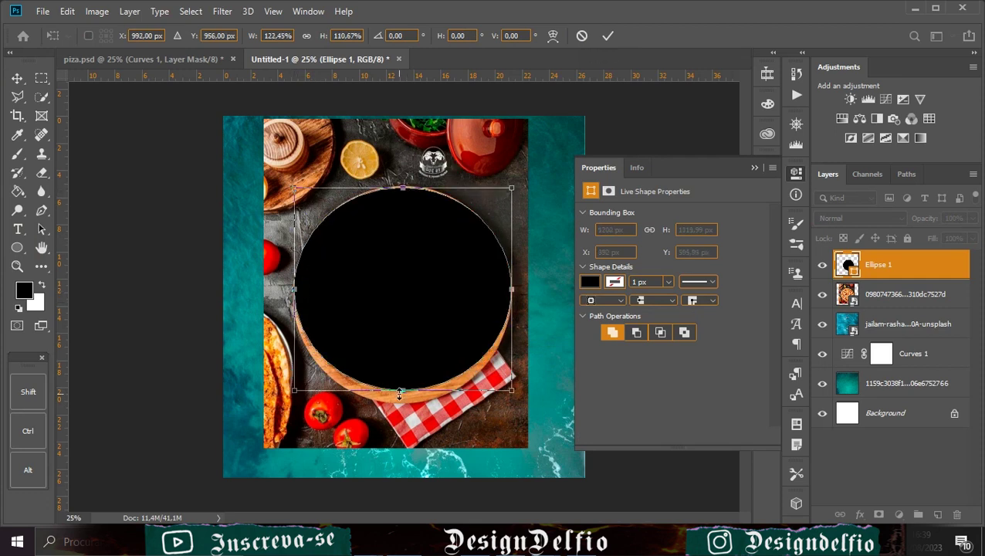
{"action": "left_click_drag", "start_coordinate": [403, 390], "coordinate": [404, 403]}
{"action": "left_click_drag", "start_coordinate": [513, 295], "coordinate": [511, 294]}
{"action": "mouse_move", "coordinate": [396, 337]}
{"action": "left_mouse_down"}
{"action": "mouse_move", "coordinate": [407, 325]}
{"action": "mouse_move", "coordinate": [404, 344]}
{"action": "left_mouse_up"}
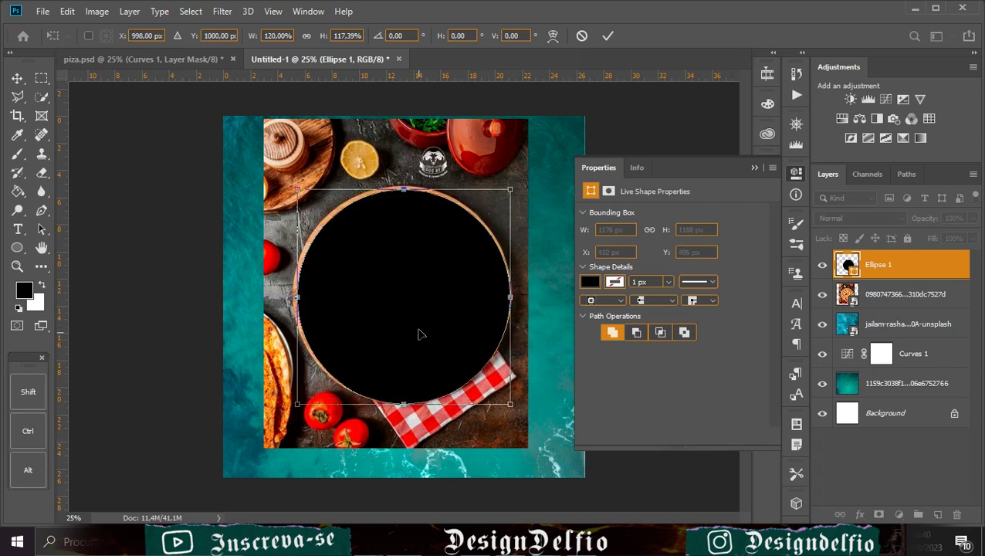
Centre the pizza photo on the canvas horizontally and vertically, and move the black ellipse back over the wooden board
{"action": "left_click", "coordinate": [862, 300]}
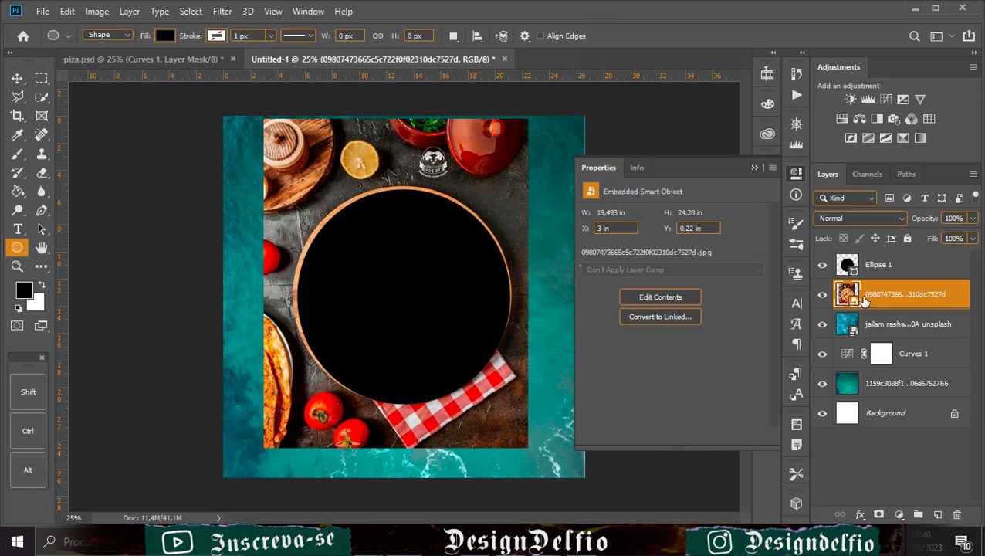
{"action": "key", "text": "ctrl+a"}
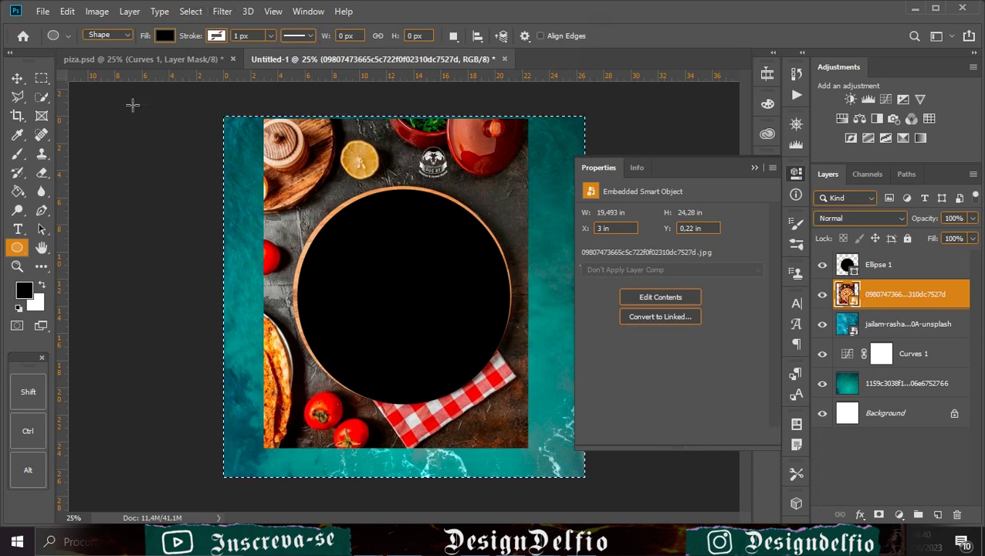
{"action": "left_click", "coordinate": [17, 78]}
{"action": "left_click", "coordinate": [333, 36]}
{"action": "left_click", "coordinate": [426, 35]}
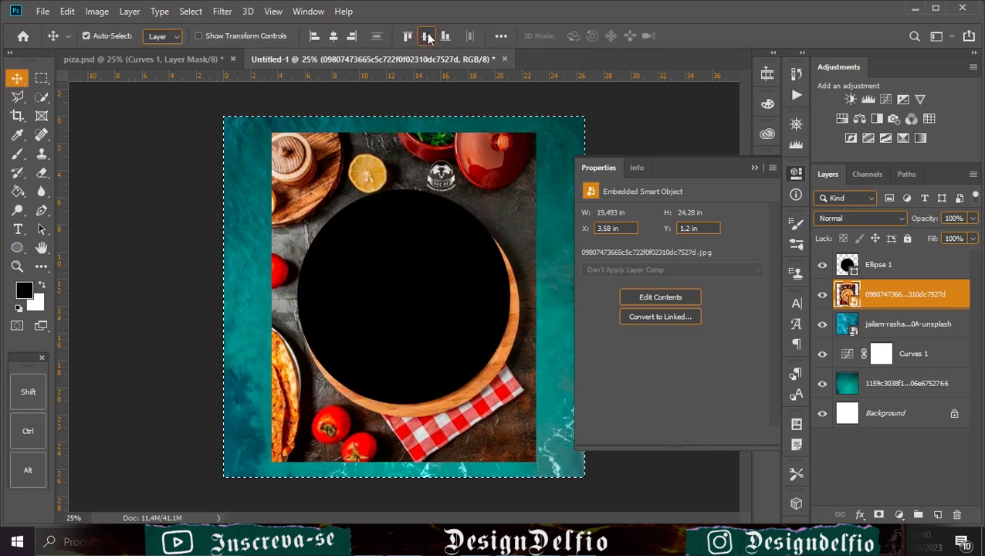
{"action": "left_click", "coordinate": [463, 224]}
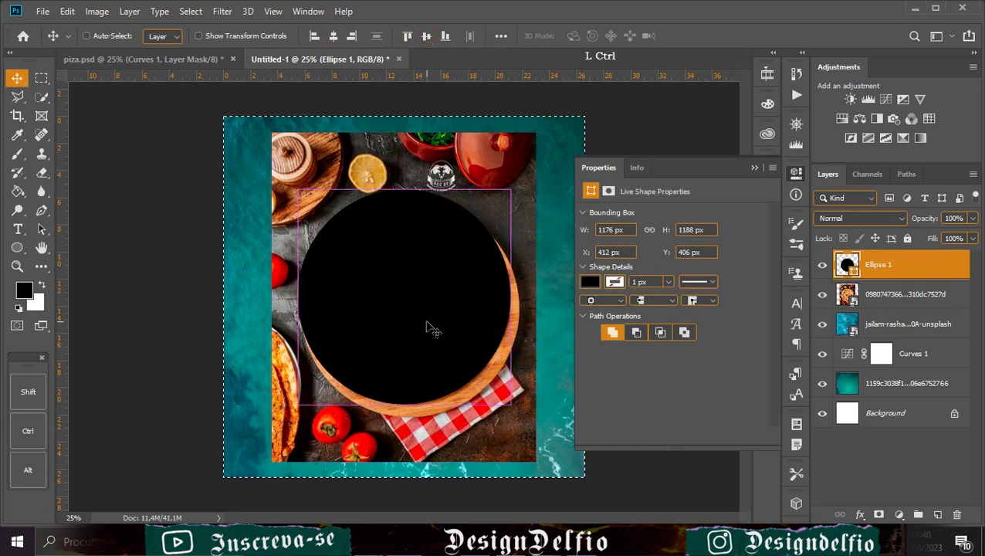
{"action": "left_click_drag", "start_coordinate": [407, 335], "coordinate": [437, 336]}
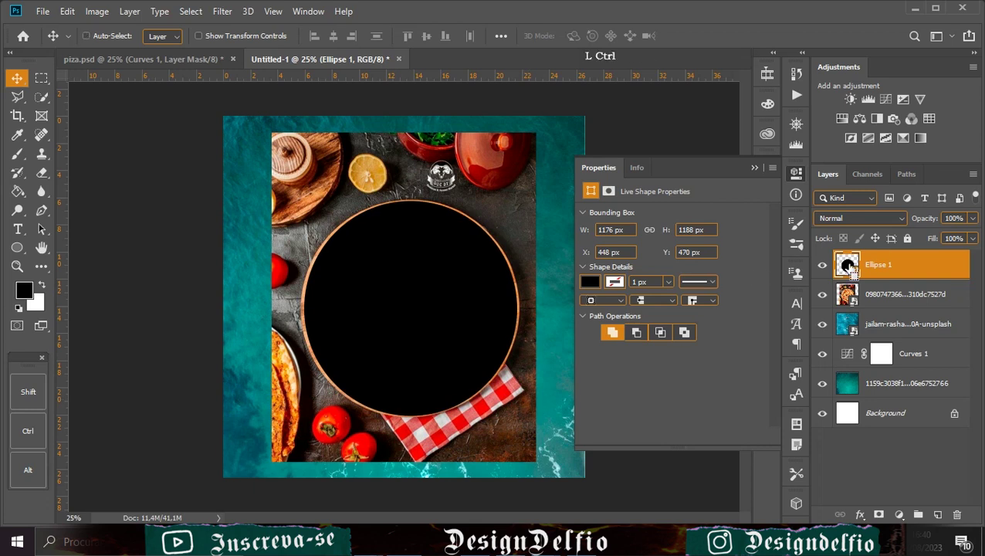
Mask the pizza photo to the ellipse's outline, then move the ellipse layer beneath it and hide it
{"action": "left_click", "coordinate": [911, 294]}
{"action": "left_click", "coordinate": [878, 514]}
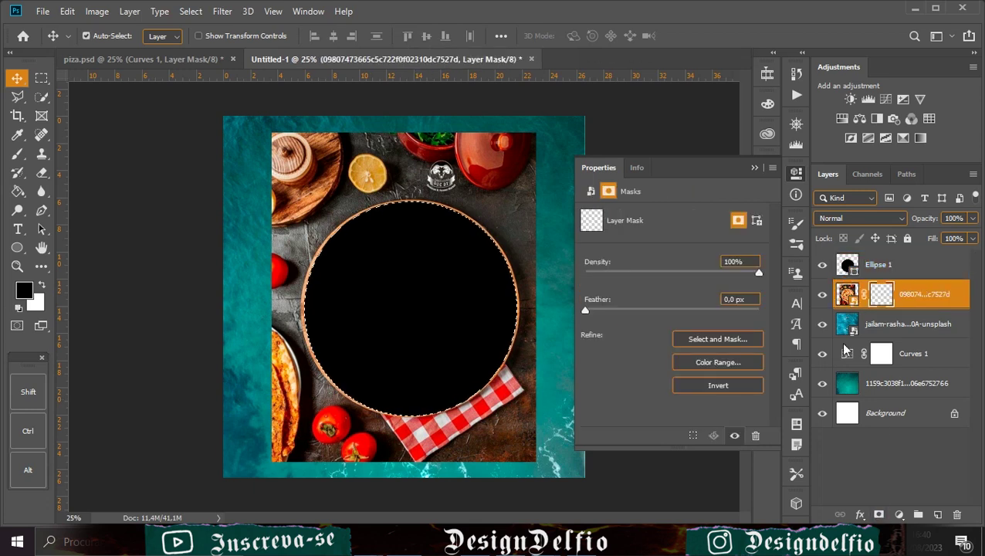
{"action": "left_click_drag", "start_coordinate": [854, 270], "coordinate": [900, 310]}
{"action": "left_click", "coordinate": [823, 299]}
{"action": "left_click", "coordinate": [823, 300]}
Convert the masked pizza layer to a smart object
{"action": "left_click", "coordinate": [884, 270]}
{"action": "right_click", "coordinate": [899, 266]}
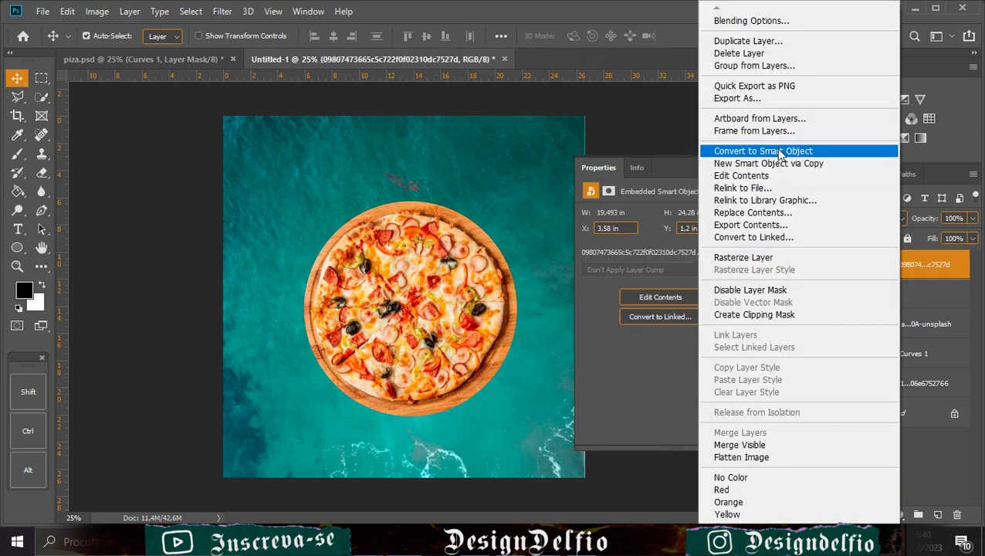
{"action": "left_click", "coordinate": [772, 151]}
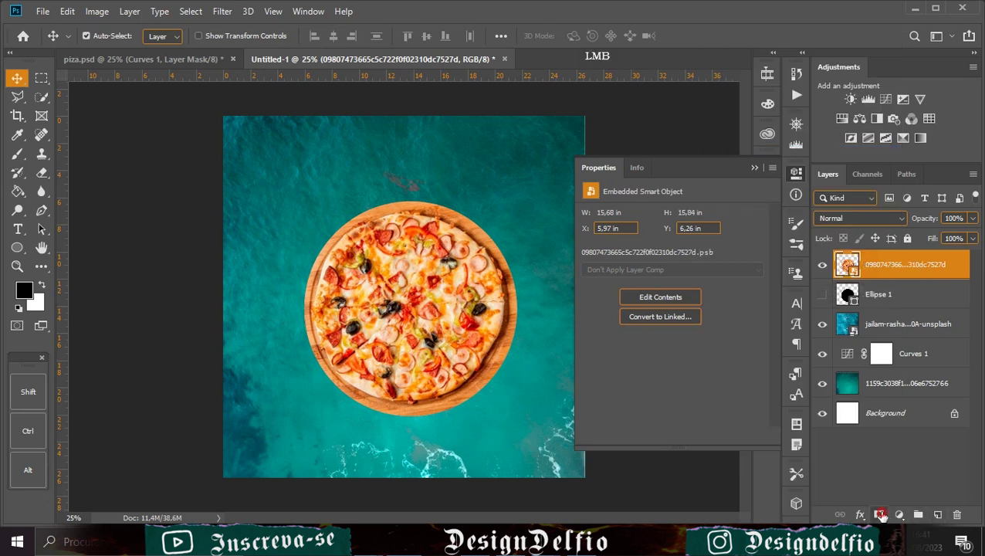
Add a layer mask to the pizza smart object and set the black round brush's hardness to 54%
{"action": "left_click", "coordinate": [879, 514]}
{"action": "key", "text": "ctrl+KP_Add"}
{"action": "key", "text": "ctrl+KP_Add"}
{"action": "key", "text": "ctrl+KP_Add"}
{"action": "key", "text": "space"}
{"action": "left_click_drag", "start_coordinate": [370, 222], "coordinate": [303, 443]}
{"action": "left_click", "coordinate": [17, 153]}
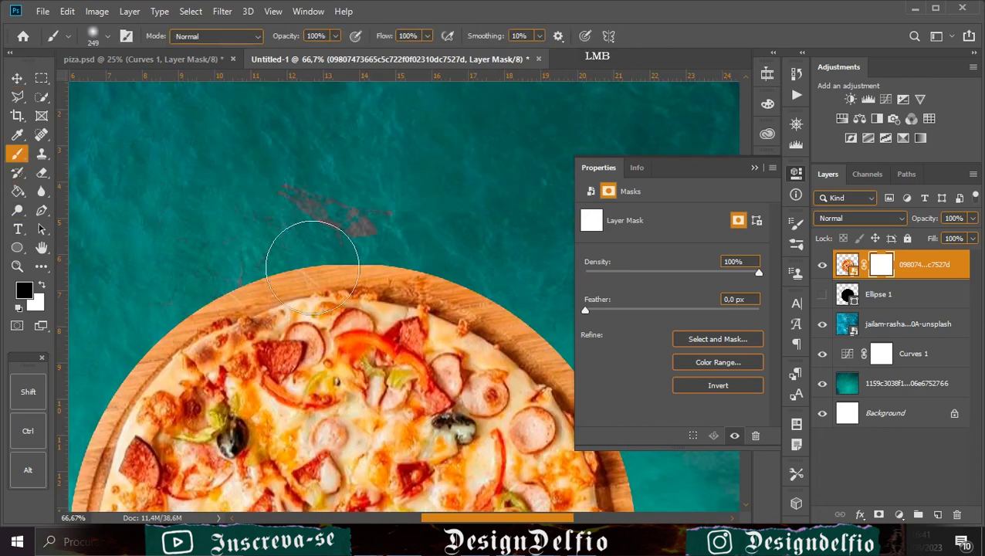
{"action": "right_click", "coordinate": [368, 180]}
{"action": "left_click", "coordinate": [352, 221]}
{"action": "key", "text": "alt"}
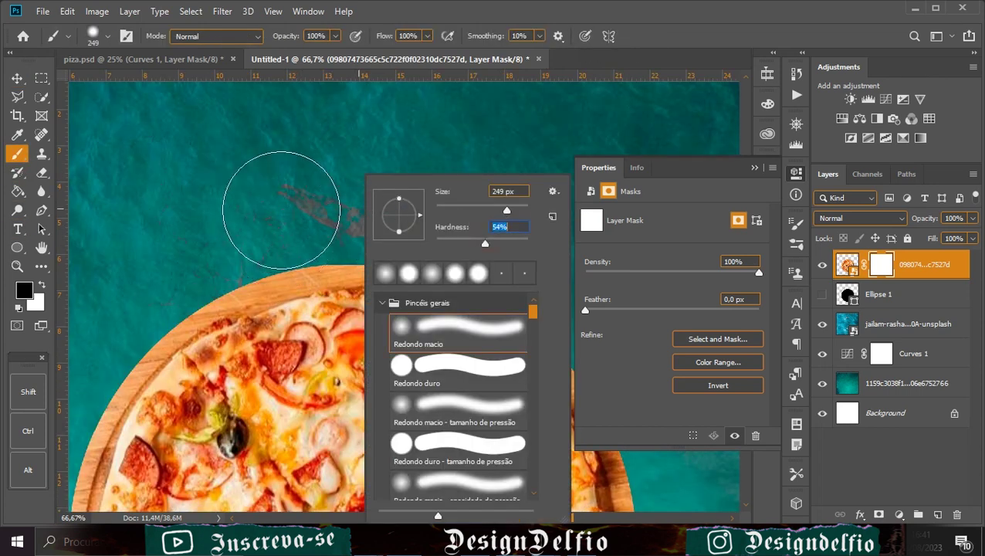
Paint black on the pizza layer's mask all around the wooden board to soften its cut-out edge, using a 129 px brush
{"action": "left_click_drag", "start_coordinate": [247, 198], "coordinate": [271, 208]}
{"action": "mouse_move", "coordinate": [293, 243]}
{"action": "left_mouse_down"}
{"action": "mouse_move", "coordinate": [316, 220]}
{"action": "mouse_move", "coordinate": [403, 238]}
{"action": "mouse_move", "coordinate": [246, 182]}
{"action": "mouse_move", "coordinate": [295, 214]}
{"action": "left_mouse_up"}
{"action": "key", "text": "space"}
{"action": "key", "text": "space"}
{"action": "left_click_drag", "start_coordinate": [387, 286], "coordinate": [396, 208]}
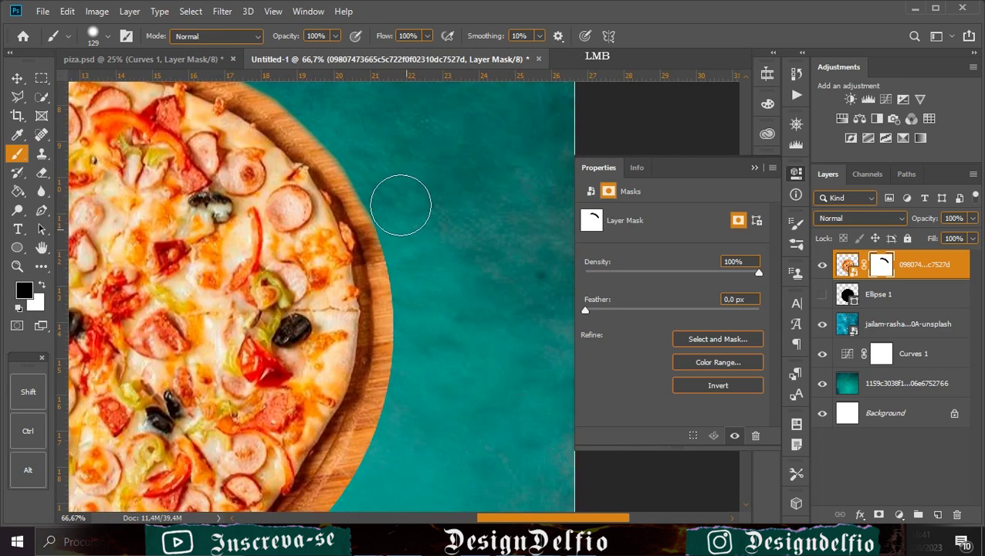
{"action": "left_click_drag", "start_coordinate": [418, 330], "coordinate": [470, 226]}
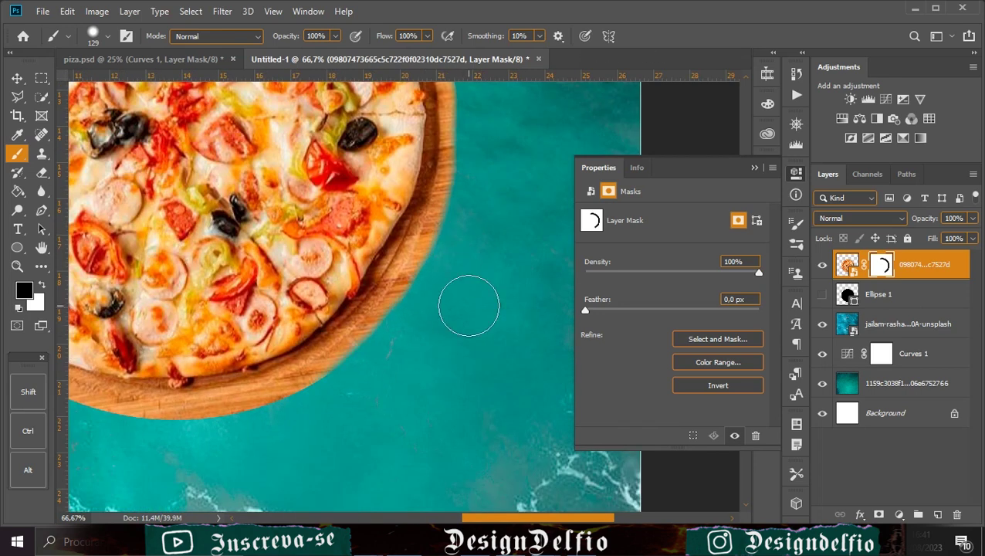
{"action": "key", "text": "space"}
{"action": "left_click_drag", "start_coordinate": [279, 428], "coordinate": [389, 273]}
{"action": "key", "text": "space"}
{"action": "left_click_drag", "start_coordinate": [276, 289], "coordinate": [451, 253]}
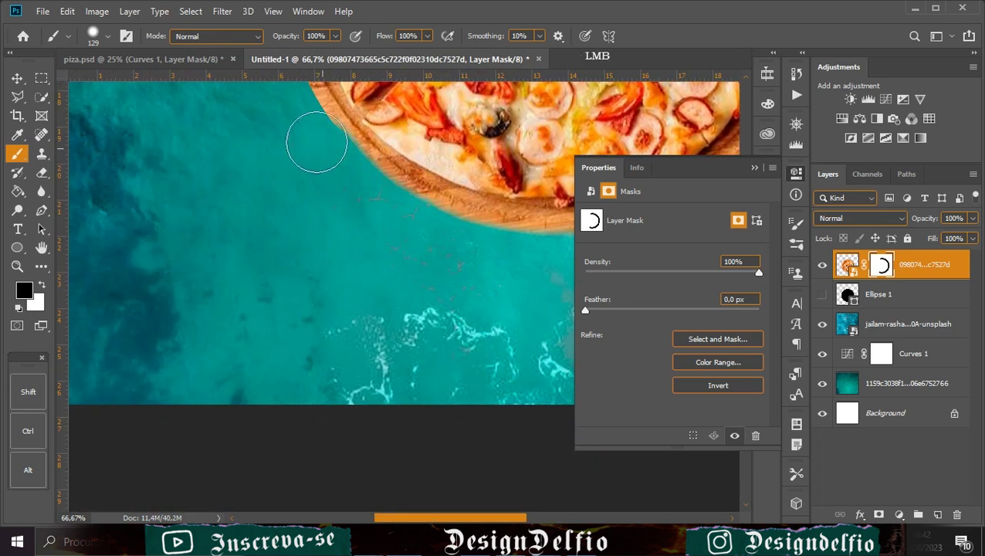
{"action": "key", "text": "space"}
{"action": "left_click_drag", "start_coordinate": [330, 158], "coordinate": [340, 247]}
{"action": "key", "text": "space"}
{"action": "left_click_drag", "start_coordinate": [295, 110], "coordinate": [303, 248]}
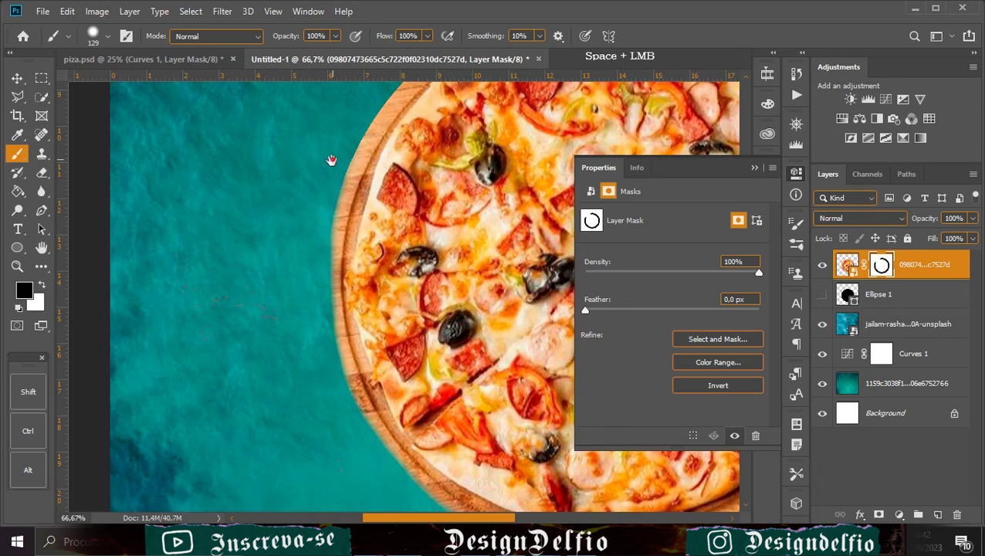
{"action": "key", "text": "space"}
{"action": "left_click_drag", "start_coordinate": [335, 125], "coordinate": [254, 270]}
{"action": "left_click_drag", "start_coordinate": [447, 124], "coordinate": [437, 136]}
{"action": "left_click_drag", "start_coordinate": [384, 161], "coordinate": [560, 116]}
{"action": "key", "text": "space"}
{"action": "left_click_drag", "start_coordinate": [270, 233], "coordinate": [245, 224]}
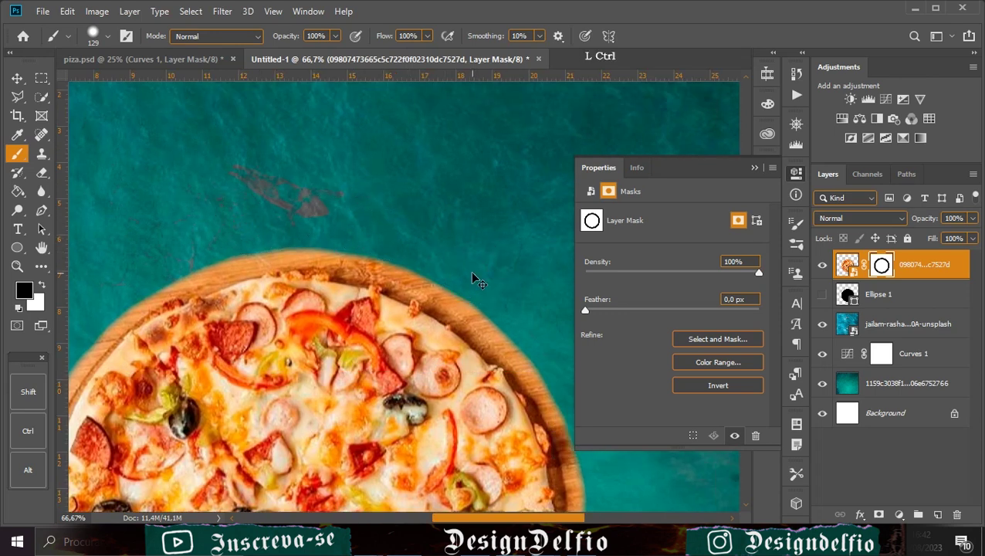
{"action": "key", "text": "ctrl+minus"}
{"action": "key", "text": "ctrl+minus"}
{"action": "key", "text": "ctrl+minus"}
{"action": "left_click", "coordinate": [17, 78]}
{"action": "left_click", "coordinate": [754, 168]}
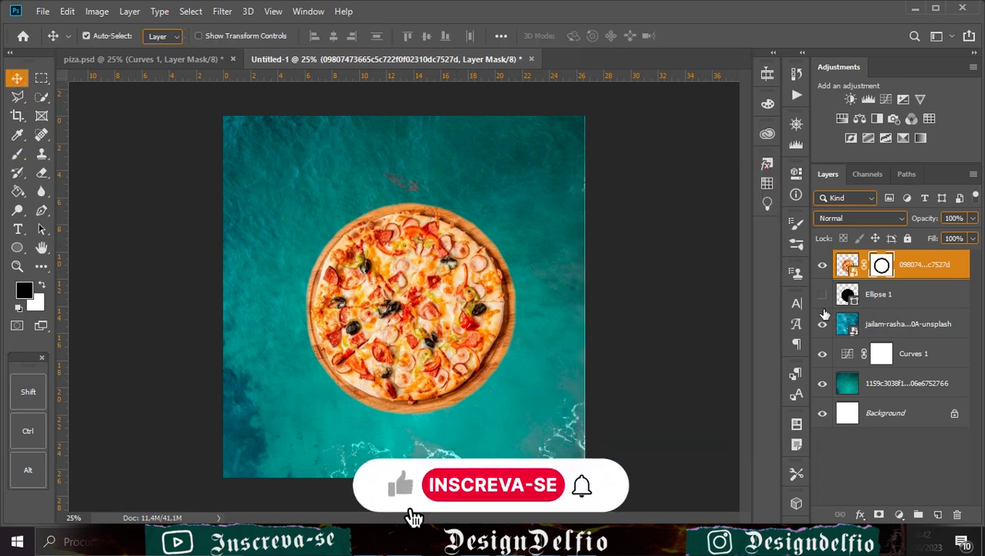
Place the tropical island photo between the ellipse and pizza layers, and scale it to nearly cover the canvas
{"action": "left_click", "coordinate": [822, 294]}
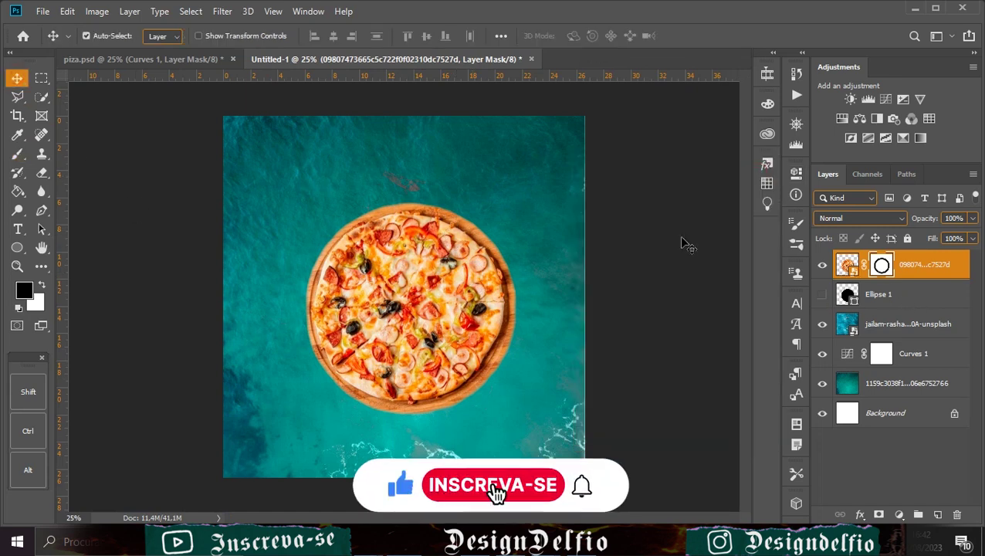
{"action": "left_click", "coordinate": [888, 294]}
{"action": "left_click", "coordinate": [426, 395]}
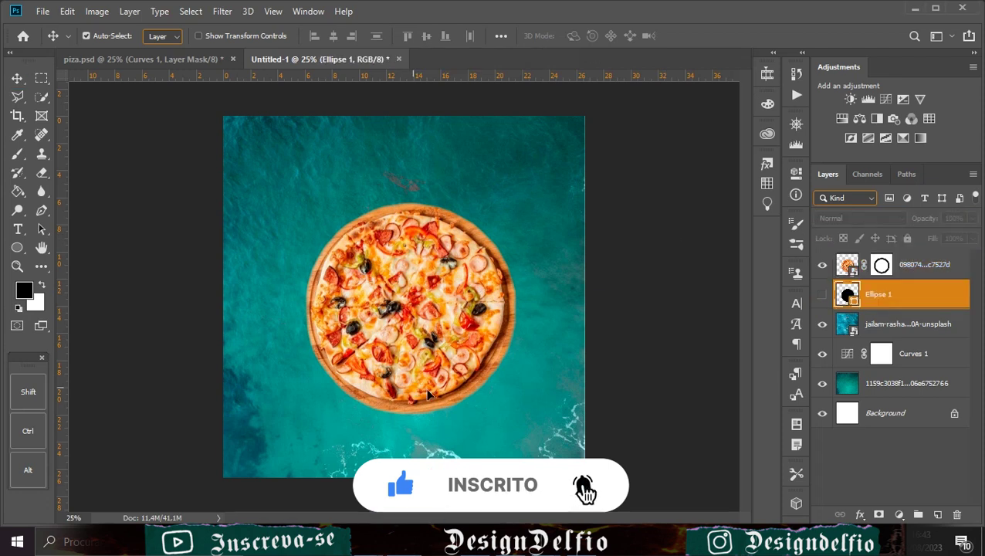
{"action": "left_click_drag", "start_coordinate": [428, 393], "coordinate": [409, 340]}
{"action": "left_click_drag", "start_coordinate": [488, 198], "coordinate": [578, 158]}
{"action": "left_click_drag", "start_coordinate": [324, 315], "coordinate": [241, 278]}
{"action": "left_click_drag", "start_coordinate": [431, 309], "coordinate": [431, 288]}
{"action": "left_click_drag", "start_coordinate": [407, 429], "coordinate": [404, 470]}
{"action": "left_click", "coordinate": [555, 36]}
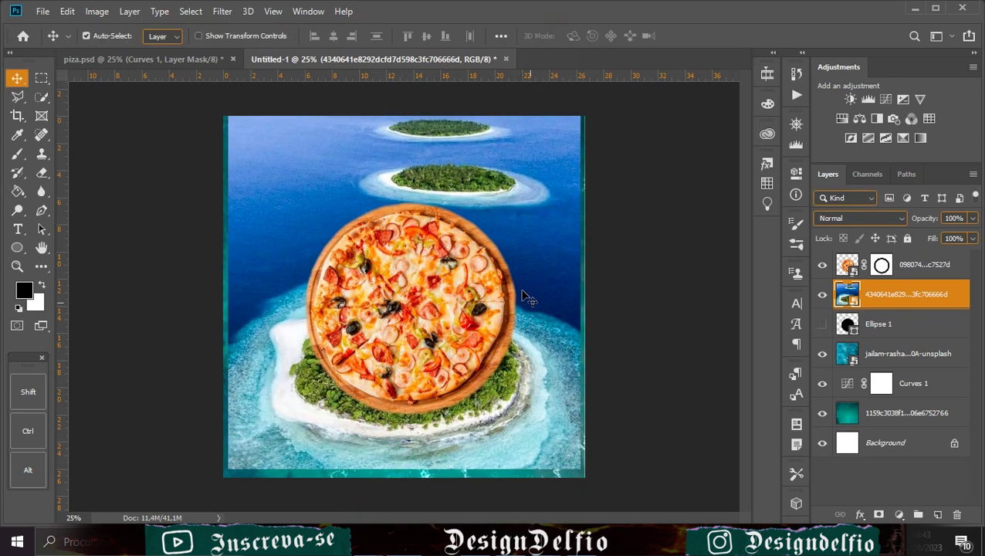
Enlarge and warp the island photo so its trees and white beach curve around the whole pizza board, and shift it slightly upward
{"action": "key", "text": "ctrl+t"}
{"action": "right_click", "coordinate": [476, 272]}
{"action": "left_click", "coordinate": [524, 378]}
{"action": "left_click_drag", "start_coordinate": [440, 281], "coordinate": [400, 364]}
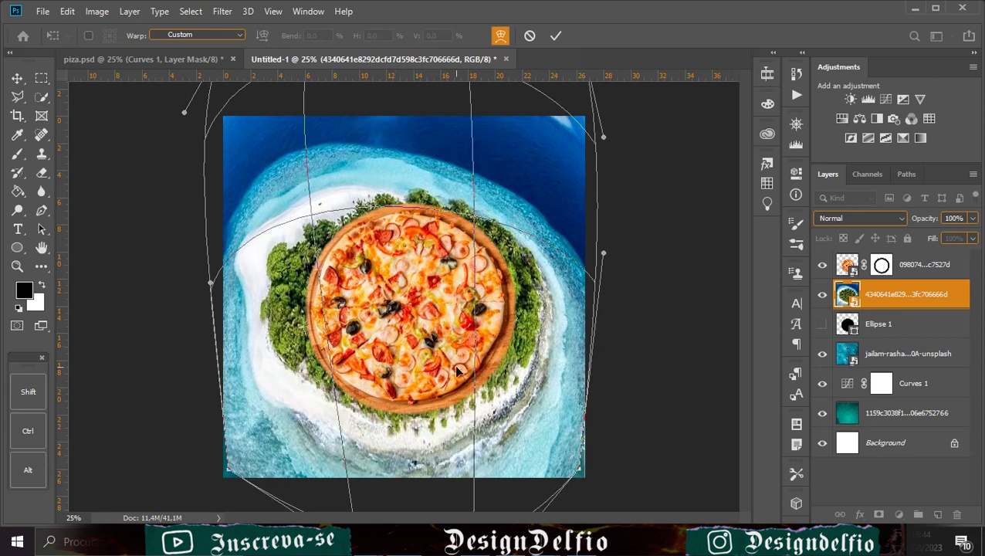
{"action": "left_click_drag", "start_coordinate": [505, 303], "coordinate": [323, 316]}
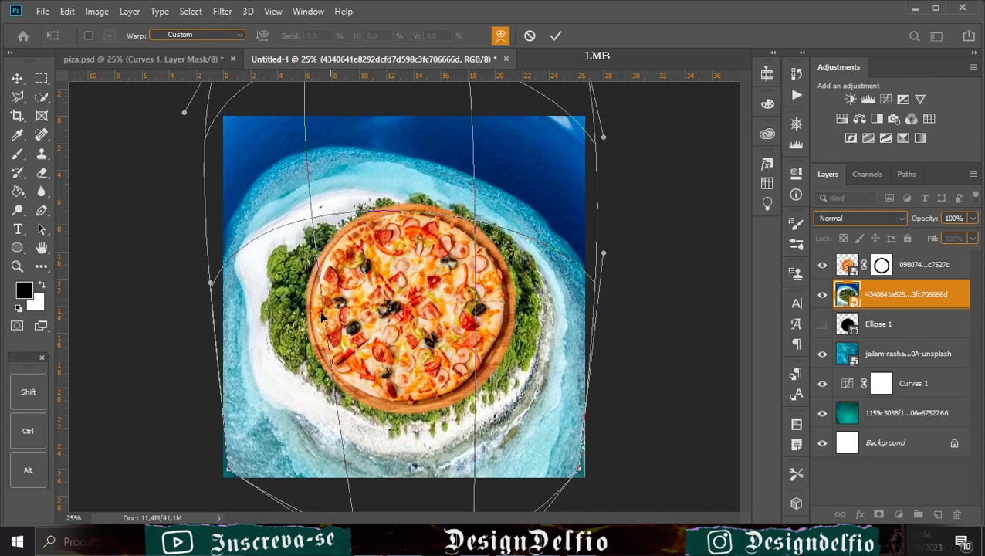
{"action": "left_click", "coordinate": [555, 36]}
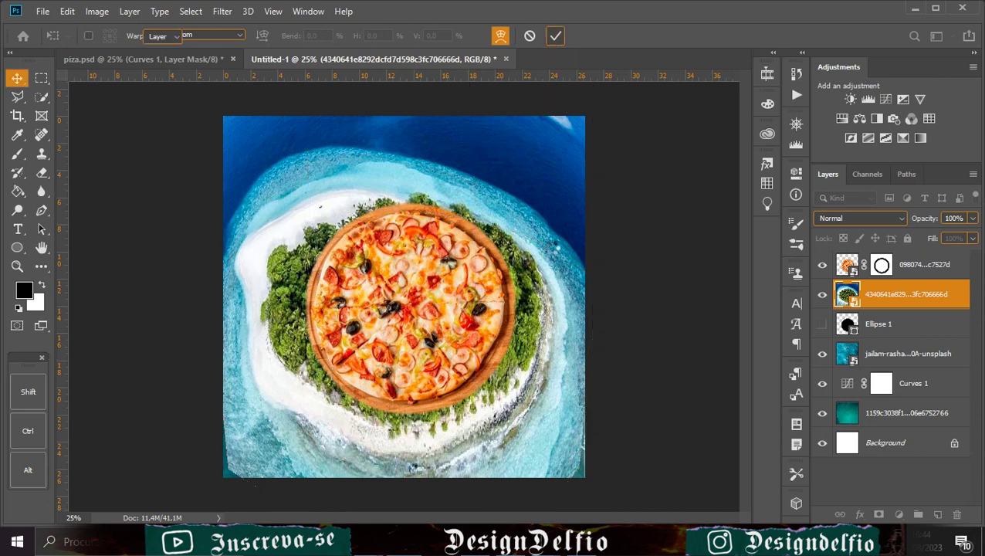
{"action": "left_click", "coordinate": [555, 36]}
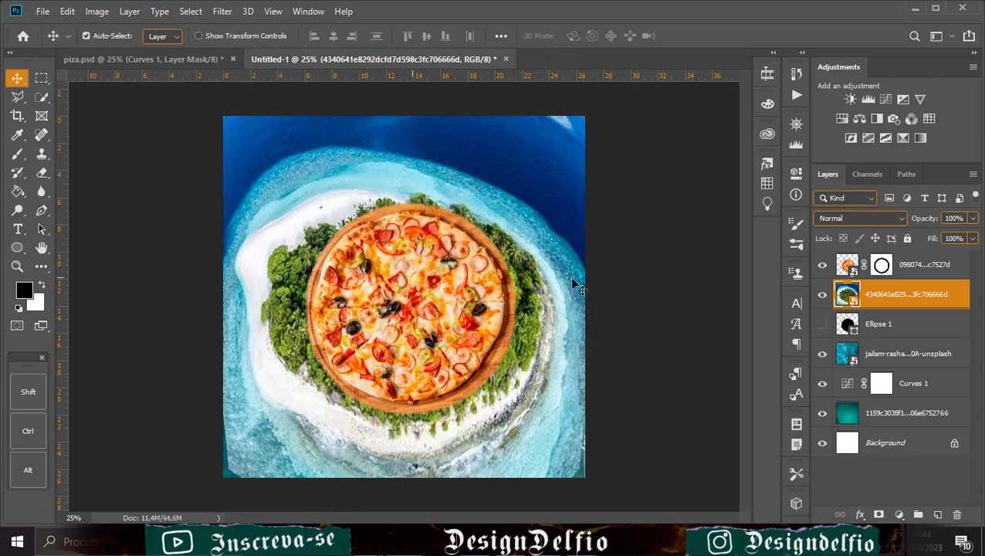
{"action": "left_click_drag", "start_coordinate": [561, 301], "coordinate": [563, 296]}
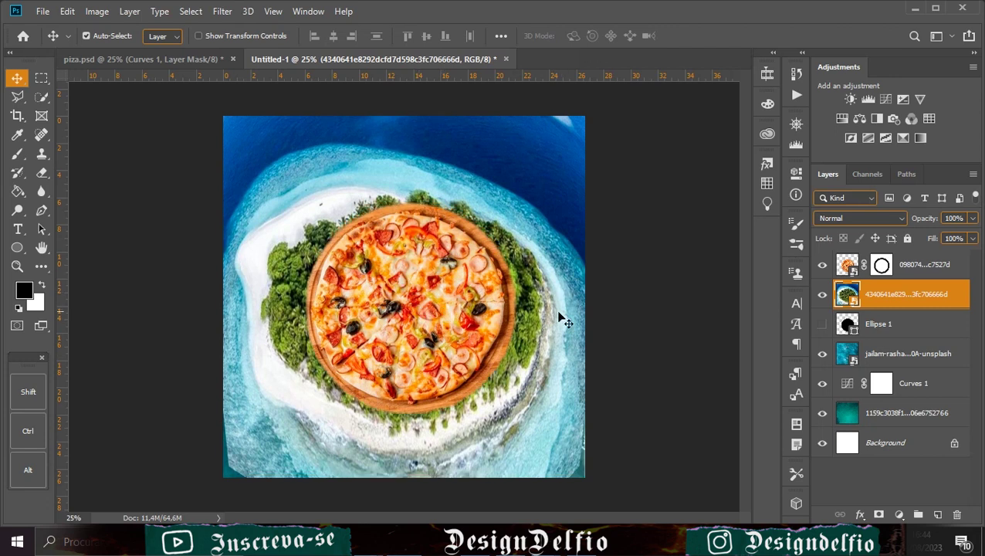
Warp the island photo again so the trees extend further out around the pizza's upper and outer edges
{"action": "key", "text": "ctrl+t"}
{"action": "right_click", "coordinate": [391, 282]}
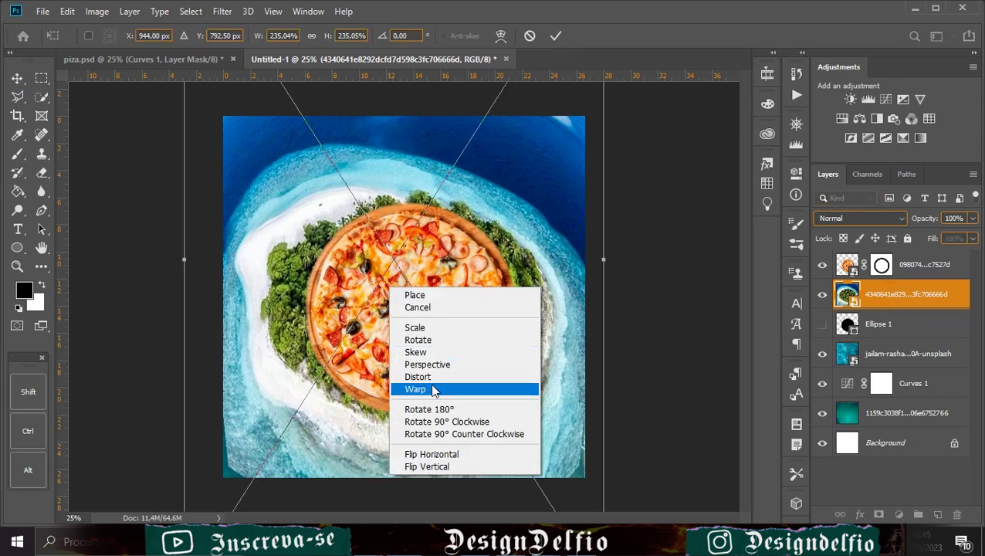
{"action": "left_click", "coordinate": [434, 390]}
{"action": "left_click_drag", "start_coordinate": [506, 169], "coordinate": [350, 171]}
{"action": "left_click", "coordinate": [556, 36]}
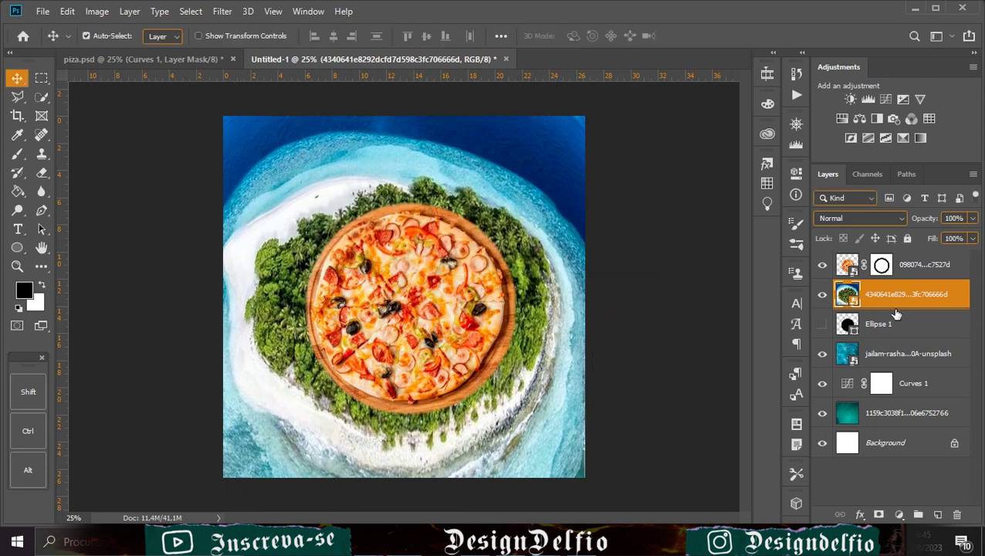
Scale the island photo down to about 208%, recentre it behind the pizza, and nudge it downward
{"action": "key", "text": "ctrl+t"}
{"action": "left_click_drag", "start_coordinate": [601, 279], "coordinate": [591, 289]}
{"action": "left_click_drag", "start_coordinate": [175, 280], "coordinate": [197, 279]}
{"action": "left_click_drag", "start_coordinate": [463, 352], "coordinate": [460, 346]}
{"action": "left_click_drag", "start_coordinate": [196, 283], "coordinate": [204, 272]}
{"action": "left_click_drag", "start_coordinate": [431, 289], "coordinate": [431, 289]}
{"action": "left_click", "coordinate": [556, 35]}
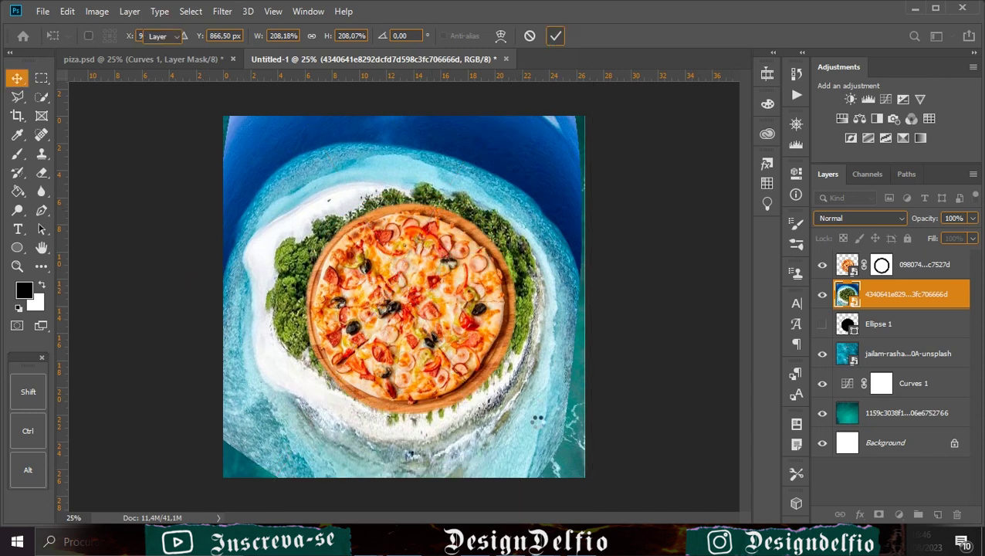
{"action": "key", "text": "Down"}
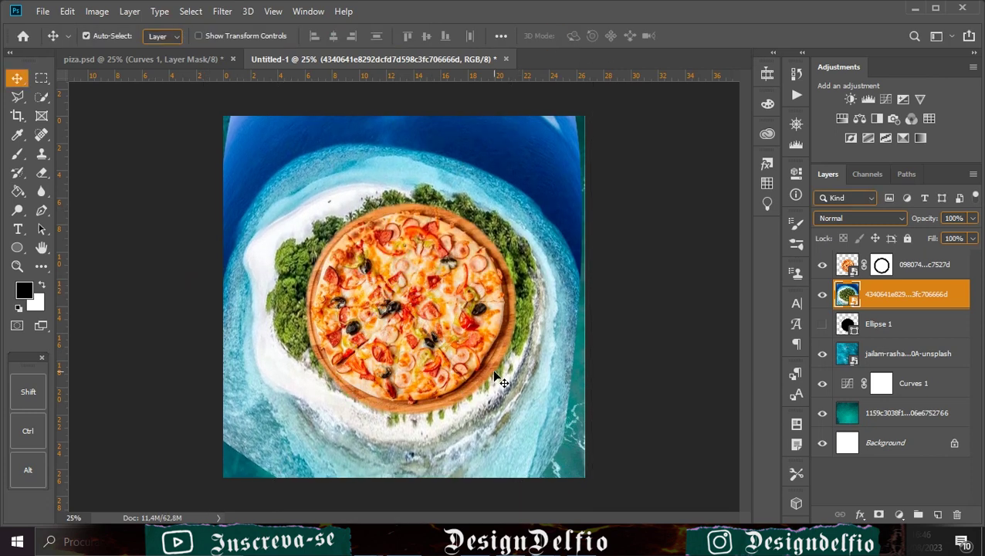
{"action": "key", "text": "Down"}
{"action": "key", "text": "Down"}
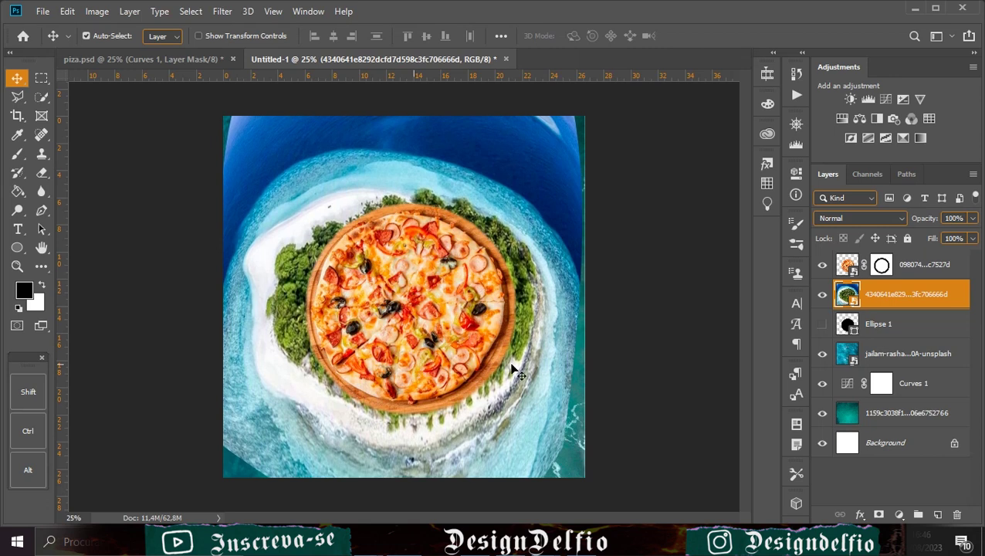
Add a layer mask to the island photo and paint out its surrounding sea with a 713 px soft black brush, keeping the beach and trees
{"action": "left_click", "coordinate": [878, 514]}
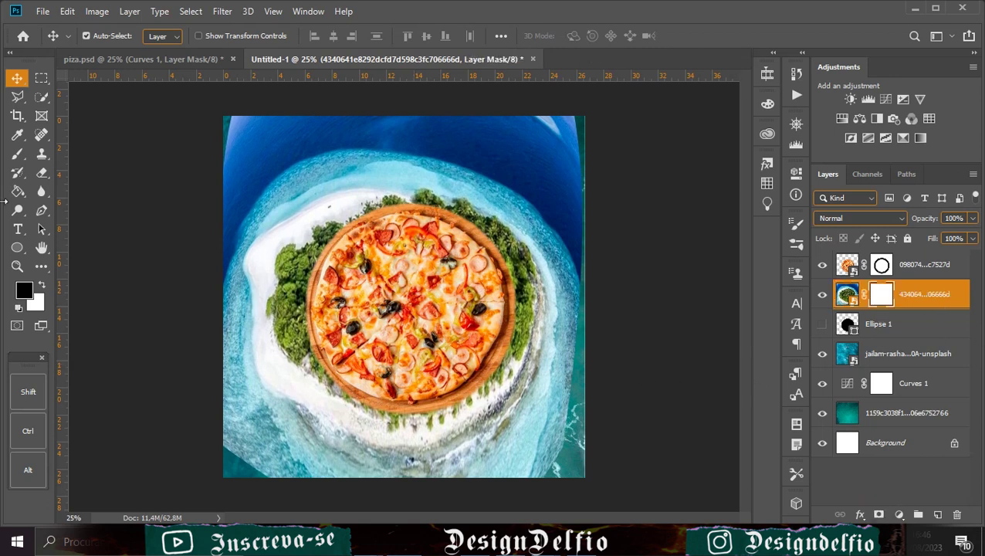
{"action": "left_click", "coordinate": [17, 156]}
{"action": "mouse_move", "coordinate": [228, 199]}
{"action": "left_mouse_down"}
{"action": "mouse_move", "coordinate": [263, 200]}
{"action": "mouse_move", "coordinate": [223, 160]}
{"action": "mouse_move", "coordinate": [228, 176]}
{"action": "mouse_move", "coordinate": [305, 134]}
{"action": "mouse_move", "coordinate": [417, 96]}
{"action": "mouse_move", "coordinate": [610, 113]}
{"action": "mouse_move", "coordinate": [415, 124]}
{"action": "mouse_move", "coordinate": [558, 146]}
{"action": "mouse_move", "coordinate": [604, 221]}
{"action": "mouse_move", "coordinate": [631, 346]}
{"action": "mouse_move", "coordinate": [595, 431]}
{"action": "mouse_move", "coordinate": [529, 517]}
{"action": "mouse_move", "coordinate": [343, 538]}
{"action": "mouse_move", "coordinate": [199, 461]}
{"action": "mouse_move", "coordinate": [220, 444]}
{"action": "mouse_move", "coordinate": [182, 351]}
{"action": "mouse_move", "coordinate": [182, 317]}
{"action": "mouse_move", "coordinate": [251, 152]}
{"action": "mouse_move", "coordinate": [399, 119]}
{"action": "mouse_move", "coordinate": [485, 122]}
{"action": "mouse_move", "coordinate": [564, 166]}
{"action": "mouse_move", "coordinate": [614, 392]}
{"action": "mouse_move", "coordinate": [622, 320]}
{"action": "mouse_move", "coordinate": [560, 463]}
{"action": "mouse_move", "coordinate": [491, 518]}
{"action": "mouse_move", "coordinate": [361, 531]}
{"action": "mouse_move", "coordinate": [233, 452]}
{"action": "mouse_move", "coordinate": [191, 367]}
{"action": "mouse_move", "coordinate": [184, 321]}
{"action": "mouse_move", "coordinate": [191, 192]}
{"action": "mouse_move", "coordinate": [246, 158]}
{"action": "mouse_move", "coordinate": [372, 117]}
{"action": "mouse_move", "coordinate": [448, 118]}
{"action": "mouse_move", "coordinate": [587, 196]}
{"action": "mouse_move", "coordinate": [633, 289]}
{"action": "mouse_move", "coordinate": [607, 225]}
{"action": "mouse_move", "coordinate": [640, 361]}
{"action": "mouse_move", "coordinate": [538, 465]}
{"action": "mouse_move", "coordinate": [550, 479]}
{"action": "mouse_move", "coordinate": [492, 502]}
{"action": "left_mouse_up"}
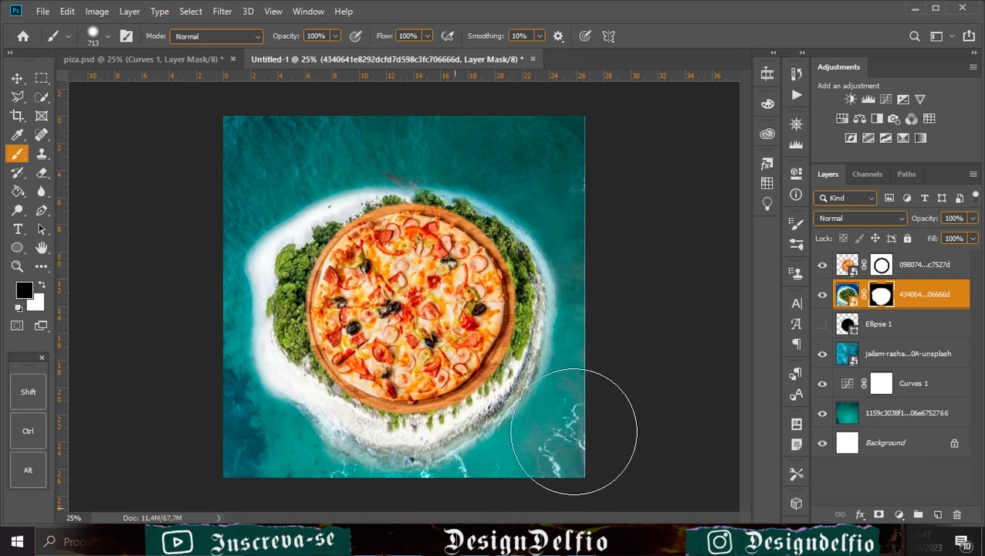
{"action": "left_click", "coordinate": [16, 80]}
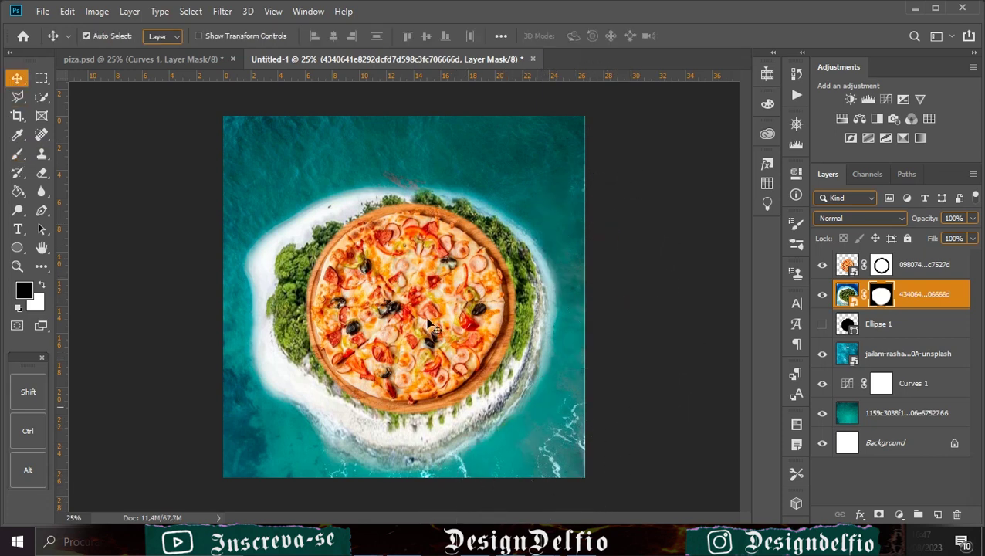
Scale the pizza and island layers together to 95.23% and reposition them around the canvas centre
{"action": "left_click", "coordinate": [926, 266], "text": "ctrl"}
{"action": "key", "text": "ctrl+t"}
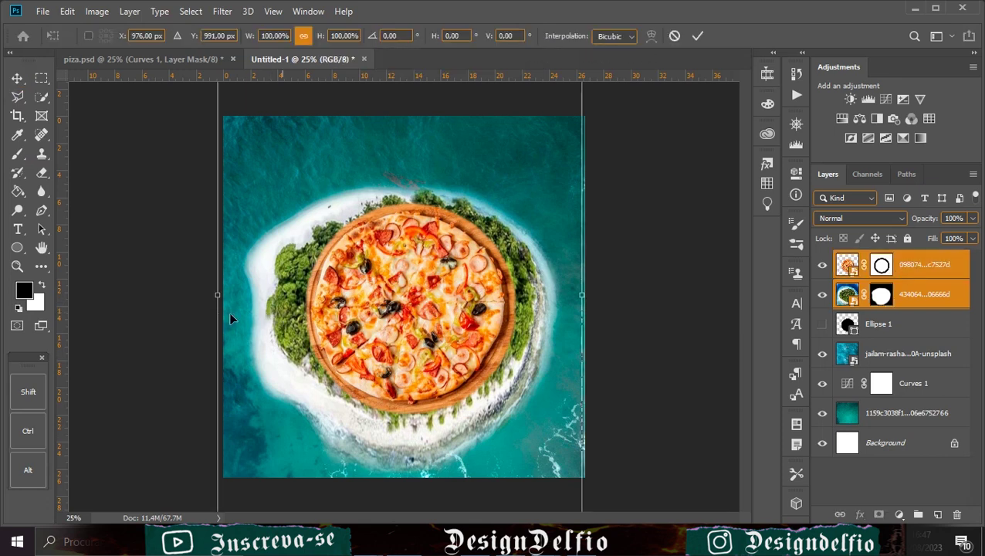
{"action": "left_click_drag", "start_coordinate": [212, 296], "coordinate": [226, 296]}
{"action": "left_click_drag", "start_coordinate": [580, 291], "coordinate": [576, 289]}
{"action": "mouse_move", "coordinate": [458, 319]}
{"action": "left_mouse_down"}
{"action": "mouse_move", "coordinate": [466, 311]}
{"action": "mouse_move", "coordinate": [461, 321]}
{"action": "left_mouse_up"}
{"action": "left_click", "coordinate": [696, 37]}
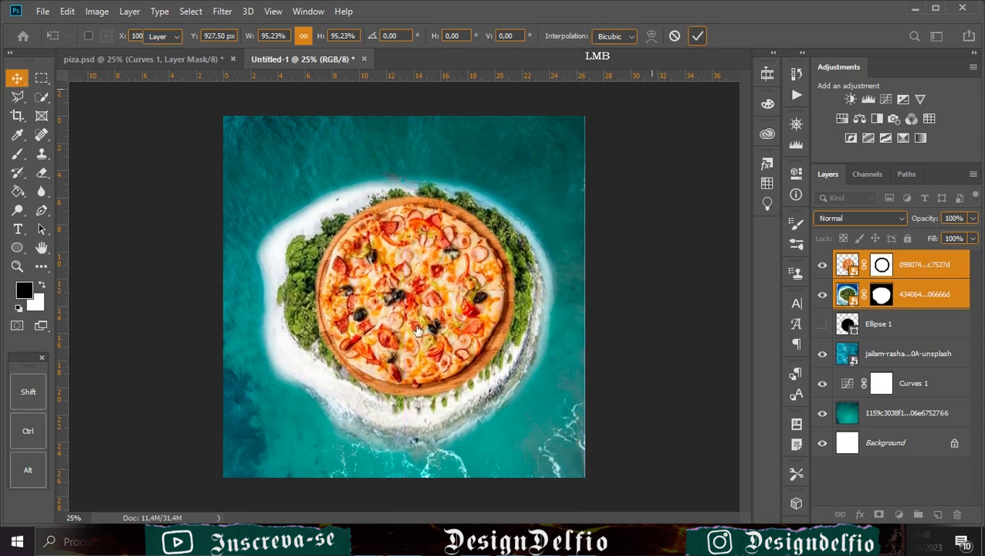
Convert the masked island layer and the masked pizza layer each to a smart object
{"action": "left_click", "coordinate": [927, 299]}
{"action": "right_click", "coordinate": [927, 299]}
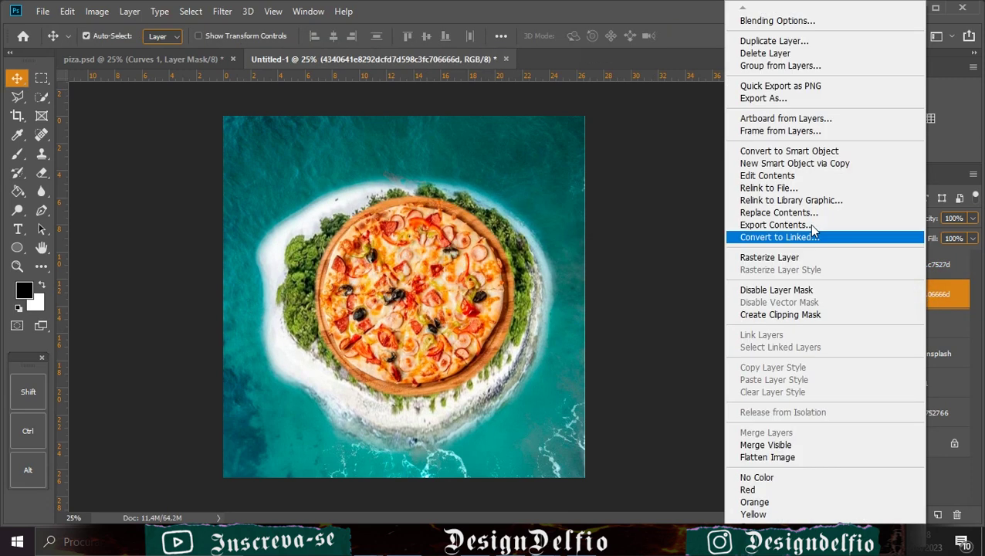
{"action": "left_click", "coordinate": [791, 144]}
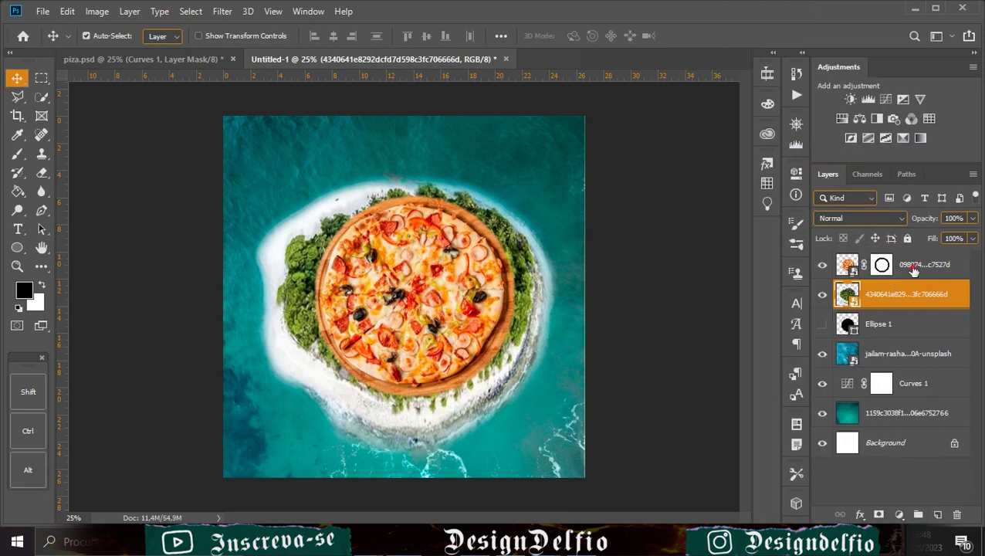
{"action": "right_click", "coordinate": [919, 265]}
{"action": "left_click", "coordinate": [787, 149]}
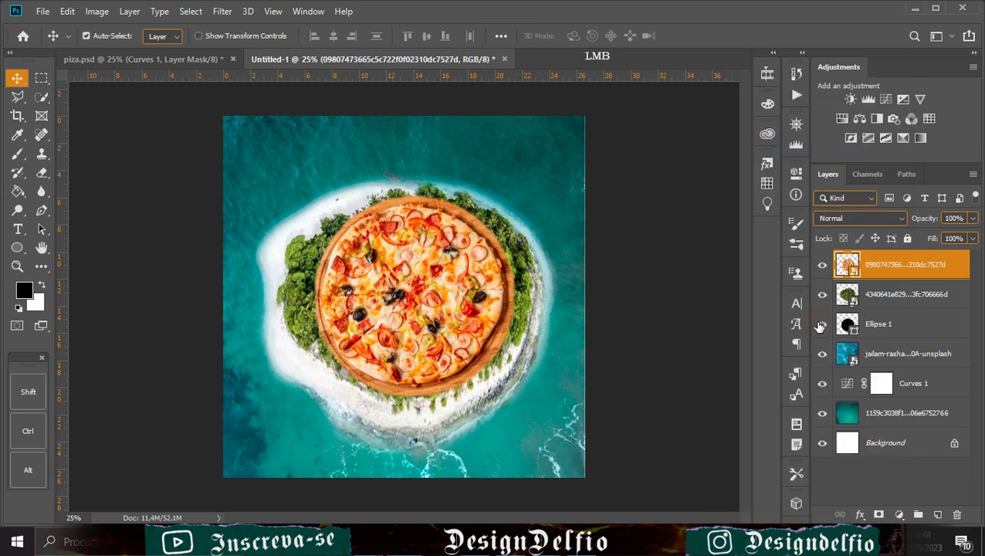
Show the black ellipse directly beneath the pizza layer, centre it behind the board, and scale it to 95.24% wide and 95.20% high
{"action": "left_click_drag", "start_coordinate": [875, 332], "coordinate": [876, 307]}
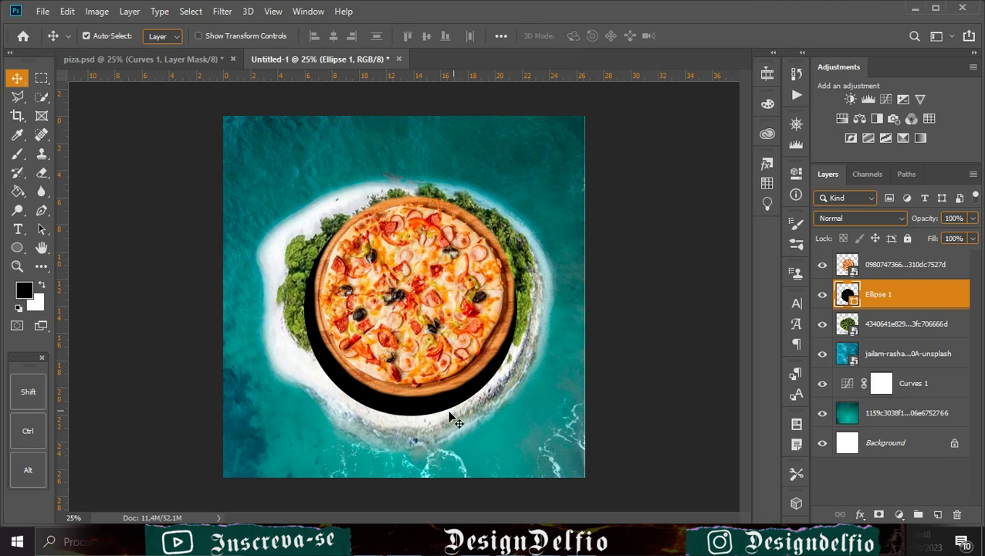
{"action": "mouse_move", "coordinate": [449, 417]}
{"action": "left_mouse_down"}
{"action": "mouse_move", "coordinate": [469, 389]}
{"action": "mouse_move", "coordinate": [446, 400]}
{"action": "mouse_move", "coordinate": [452, 406]}
{"action": "left_mouse_up"}
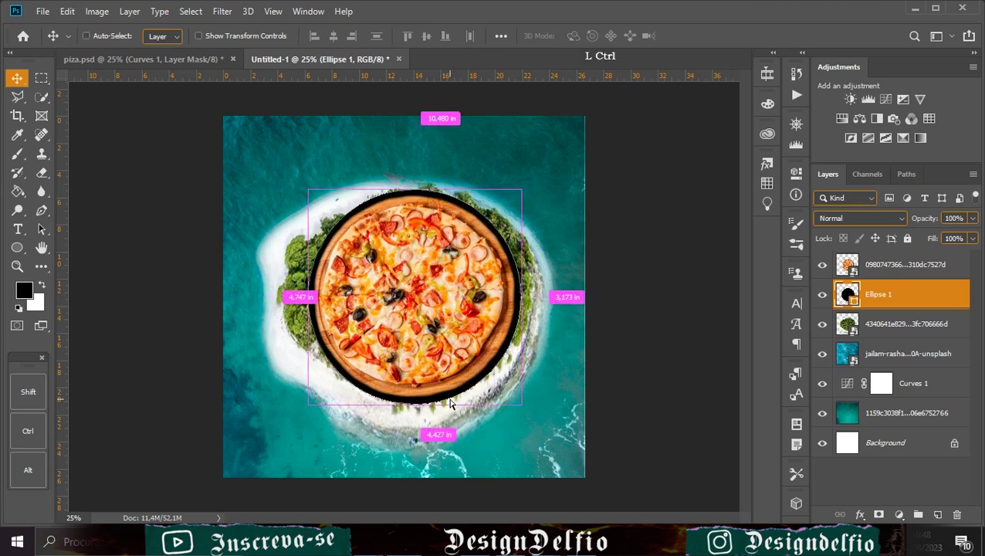
{"action": "key", "text": "ctrl+t"}
{"action": "left_click_drag", "start_coordinate": [521, 297], "coordinate": [515, 297]}
{"action": "left_click_drag", "start_coordinate": [309, 296], "coordinate": [314, 296]}
{"action": "left_click_drag", "start_coordinate": [415, 188], "coordinate": [414, 193]}
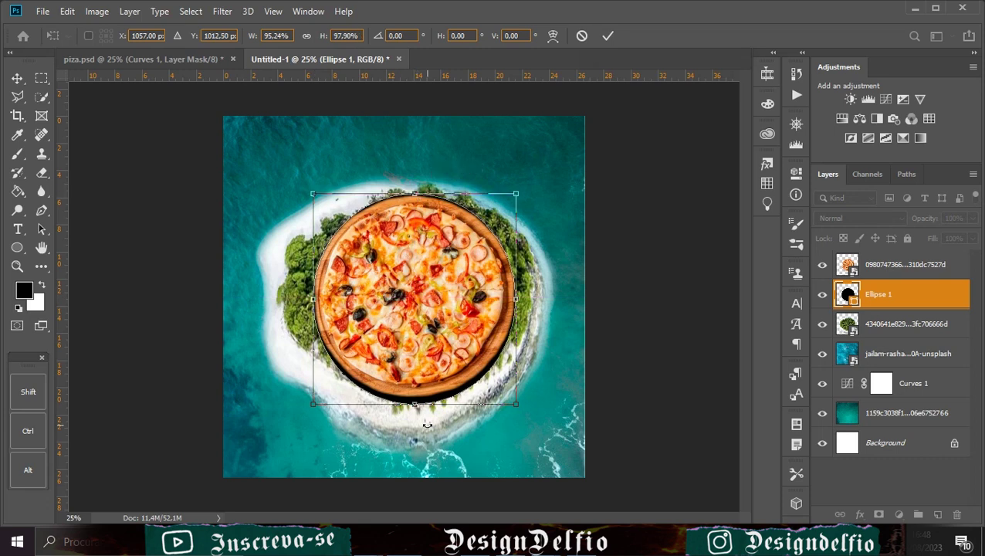
{"action": "left_click_drag", "start_coordinate": [419, 407], "coordinate": [419, 403]}
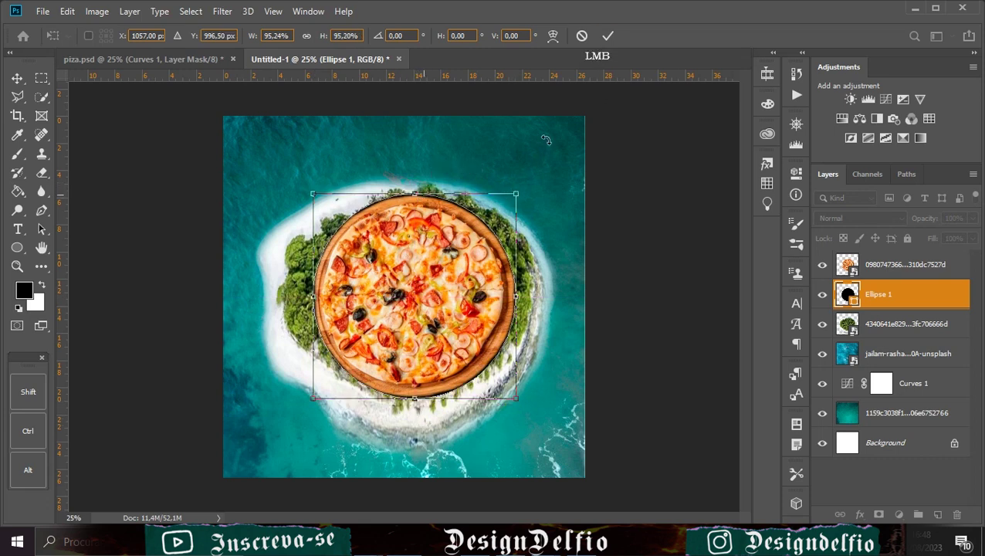
{"action": "left_click", "coordinate": [606, 36]}
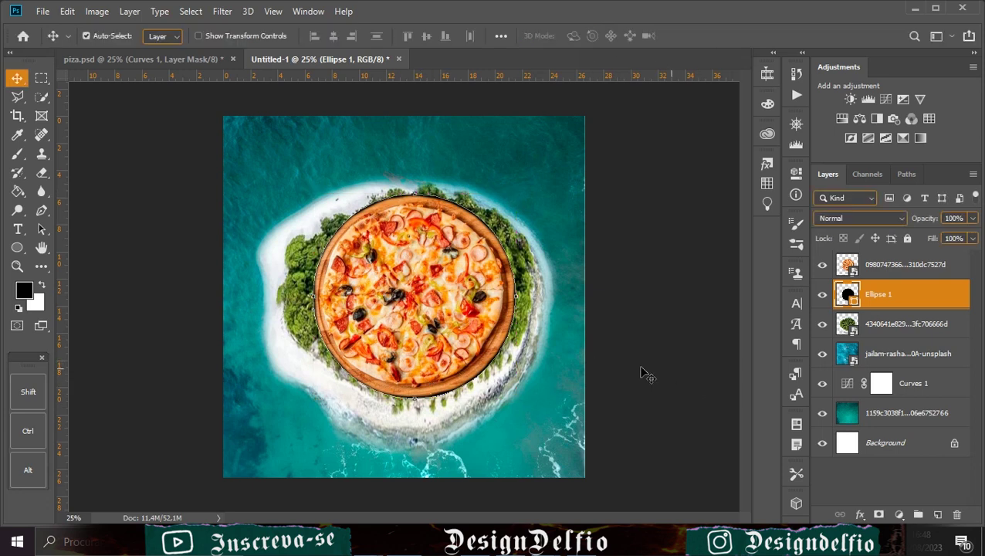
Convert the black ellipse to a smart object and apply a Gaussian Blur with a 75.5 pixel radius
{"action": "right_click", "coordinate": [900, 299]}
{"action": "left_click", "coordinate": [902, 301]}
{"action": "left_click", "coordinate": [194, 13]}
{"action": "mouse_move", "coordinate": [221, 13]}
{"action": "mouse_move", "coordinate": [293, 176]}
{"action": "left_click", "coordinate": [418, 191]}
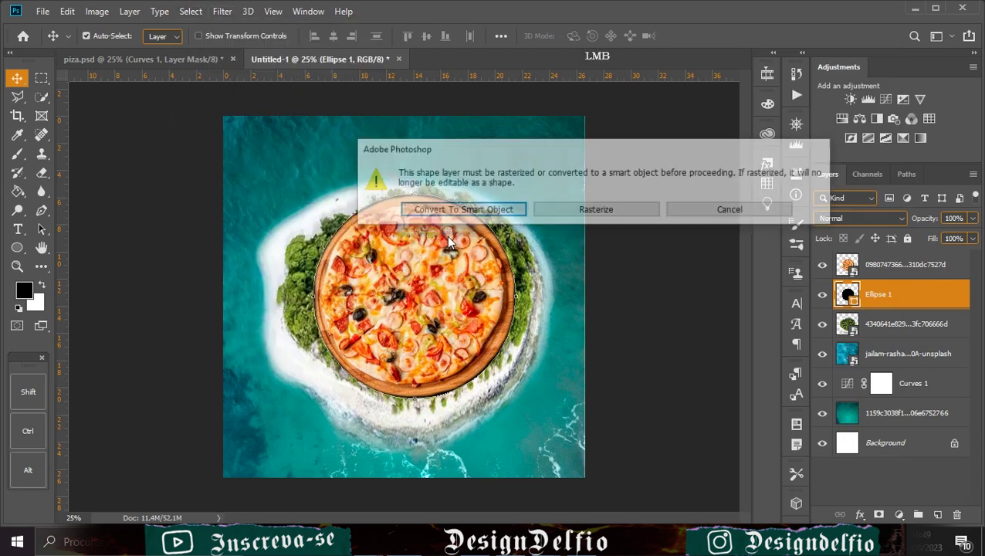
{"action": "left_click", "coordinate": [460, 211]}
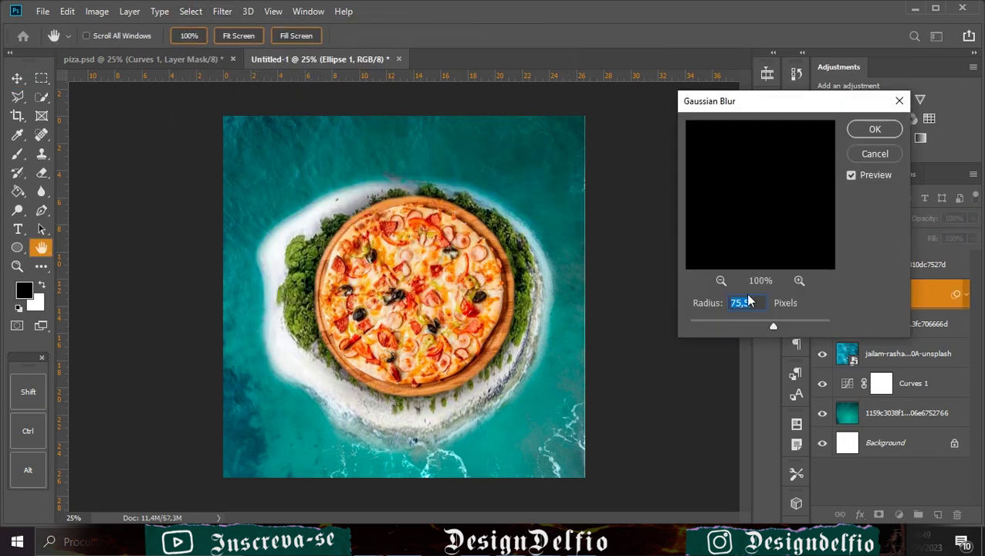
{"action": "left_click", "coordinate": [721, 281]}
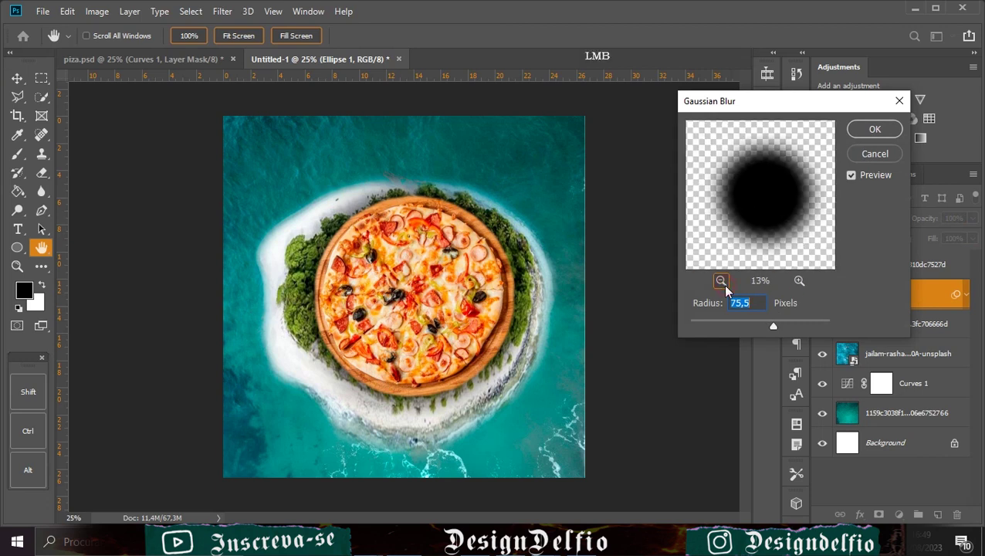
{"action": "left_click", "coordinate": [873, 130]}
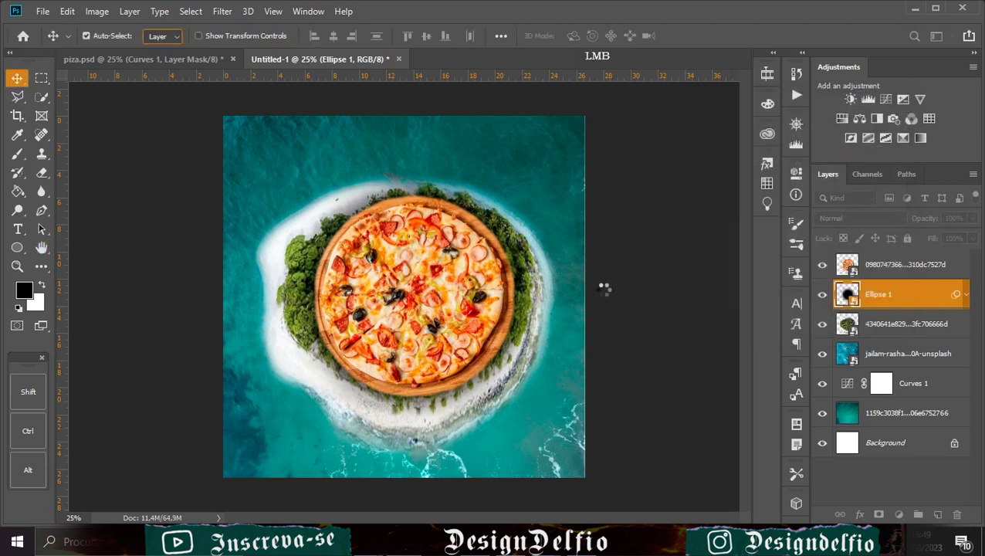
{"action": "left_click", "coordinate": [966, 295]}
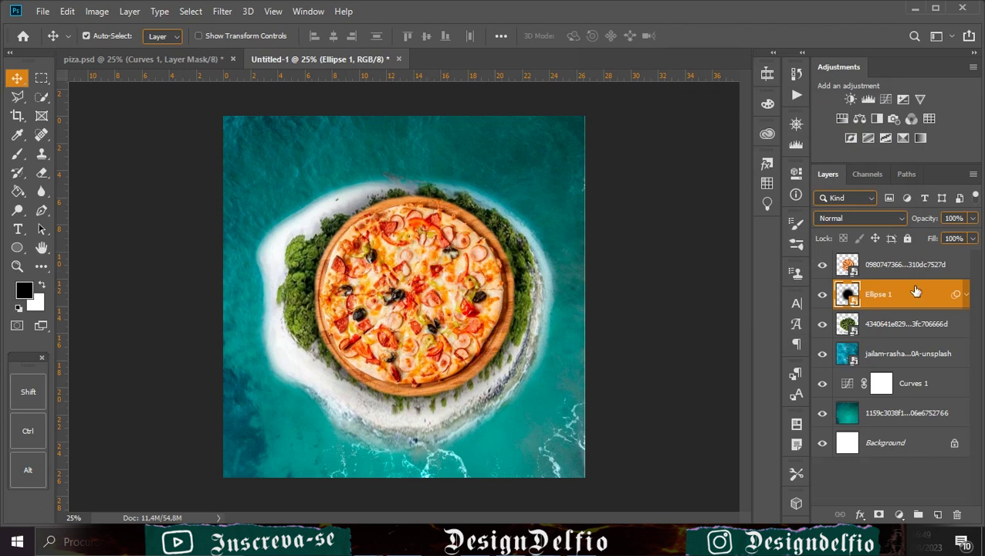
Scale the island layer to 104.38% and reposition it so the trees and beach surround the pizza board
{"action": "left_click", "coordinate": [443, 421]}
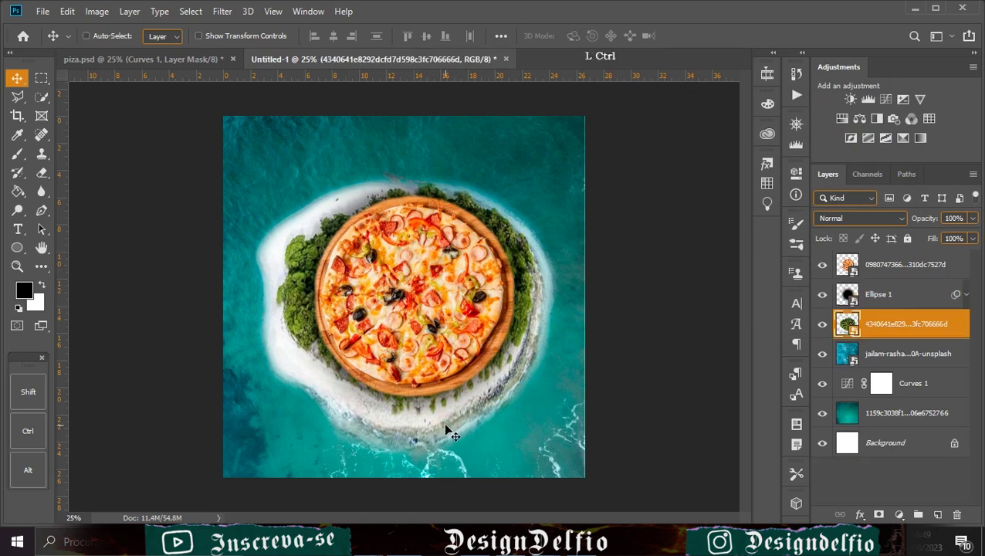
{"action": "key", "text": "ctrl+t"}
{"action": "left_click_drag", "start_coordinate": [585, 286], "coordinate": [517, 296]}
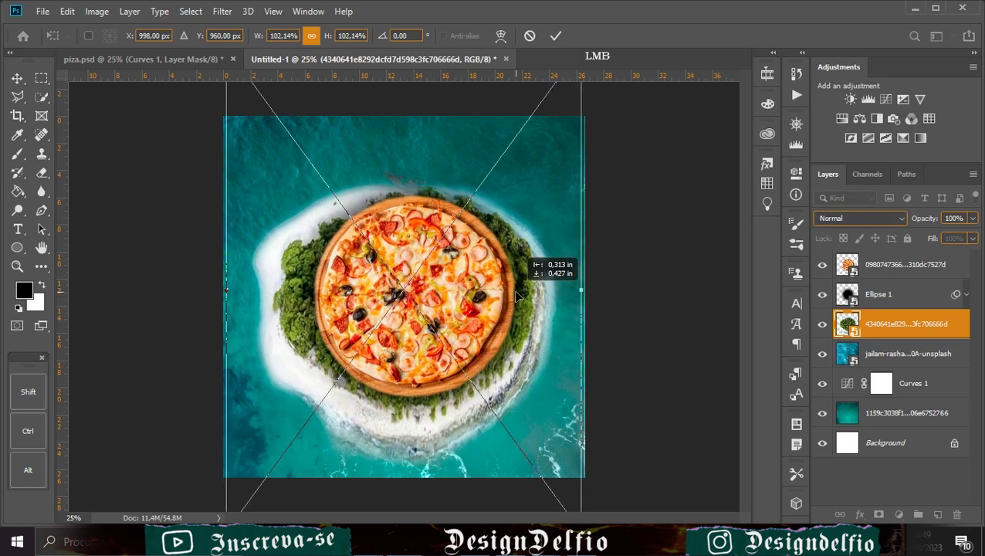
{"action": "left_click_drag", "start_coordinate": [221, 280], "coordinate": [217, 279]}
{"action": "left_click_drag", "start_coordinate": [583, 215], "coordinate": [587, 215]}
{"action": "left_click_drag", "start_coordinate": [505, 261], "coordinate": [505, 261]}
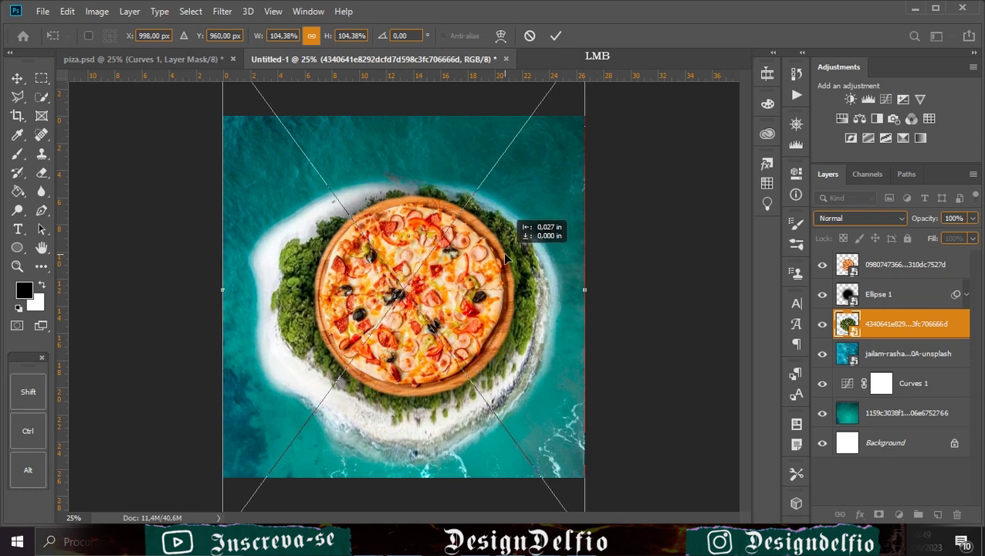
{"action": "left_click", "coordinate": [555, 36]}
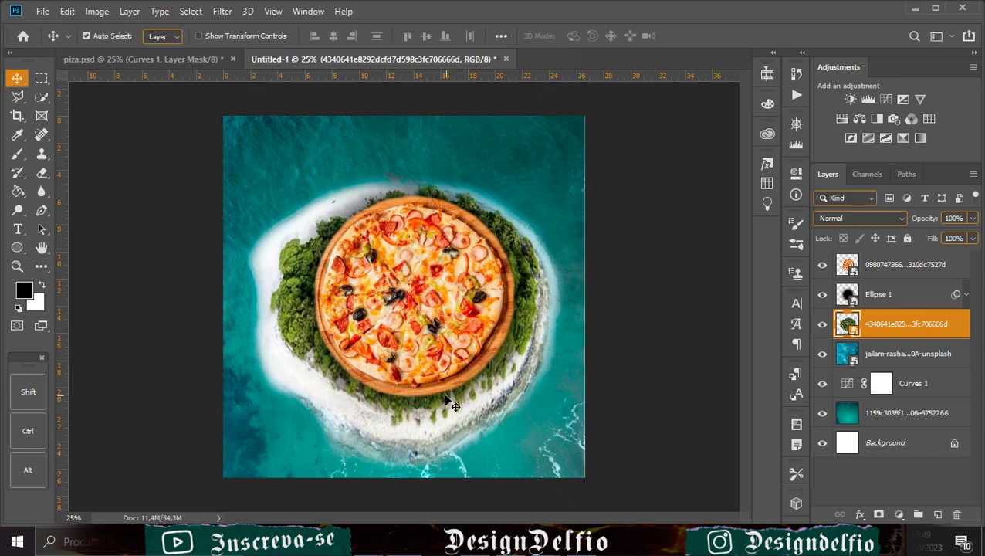
Scale the blurred ellipse beneath the pizza to 91.51% so the shadow sits tighter behind the board
{"action": "left_click", "coordinate": [903, 304]}
{"action": "key", "text": "ctrl+t"}
{"action": "left_click_drag", "start_coordinate": [427, 193], "coordinate": [426, 203]}
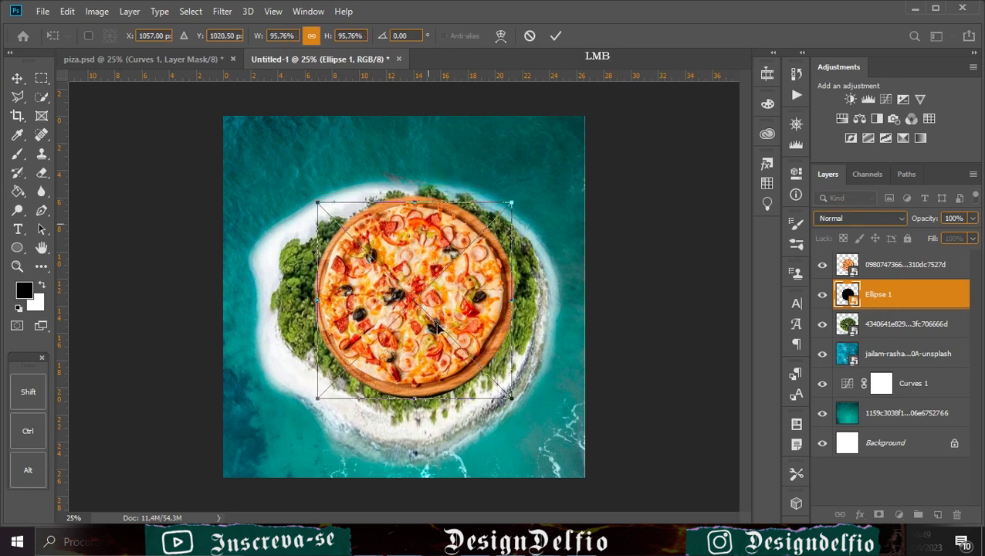
{"action": "left_click_drag", "start_coordinate": [415, 398], "coordinate": [414, 389]}
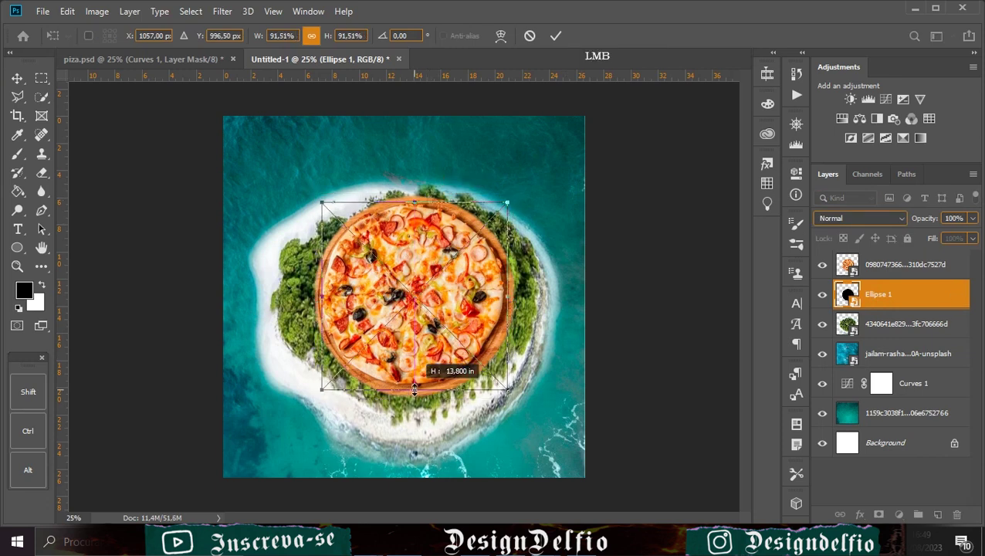
{"action": "left_click", "coordinate": [556, 36]}
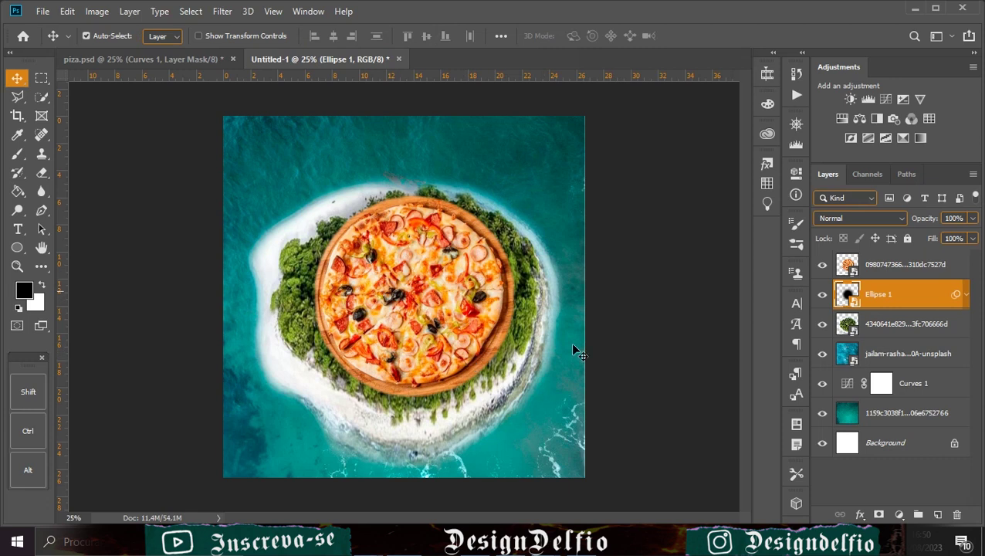
Add a layer mask to the island smart object and paint out its outer sand edges with the 713 px soft black brush
{"action": "double_click", "coordinate": [892, 327]}
{"action": "key", "text": "b"}
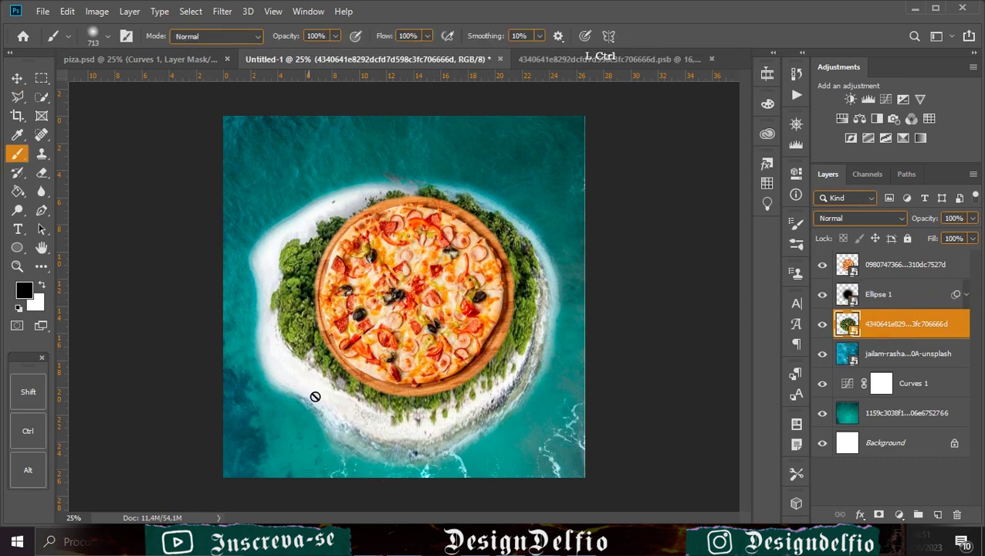
{"action": "left_click", "coordinate": [878, 515]}
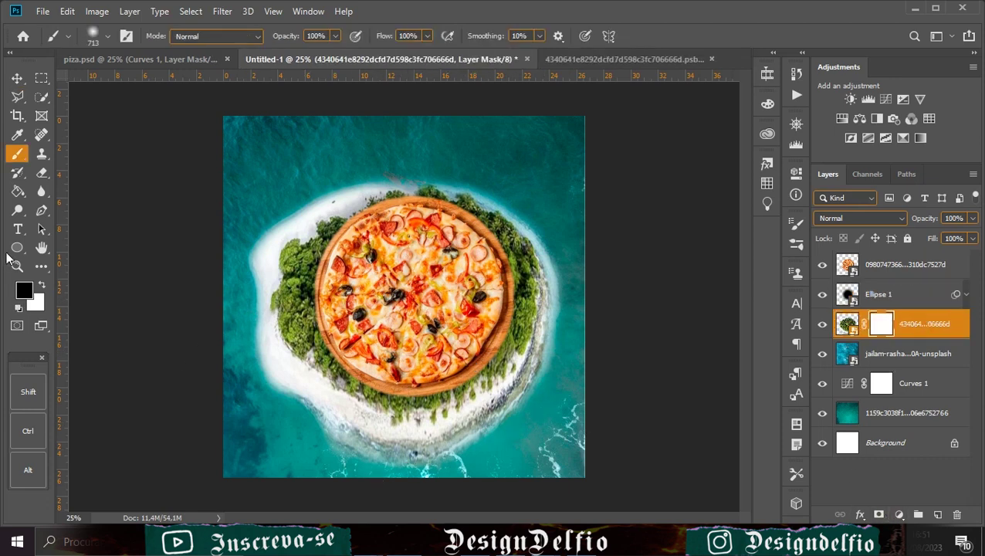
{"action": "right_click", "coordinate": [341, 488]}
{"action": "right_click", "coordinate": [221, 356]}
{"action": "right_click", "coordinate": [281, 179]}
{"action": "left_click", "coordinate": [390, 243]}
{"action": "left_click", "coordinate": [209, 411]}
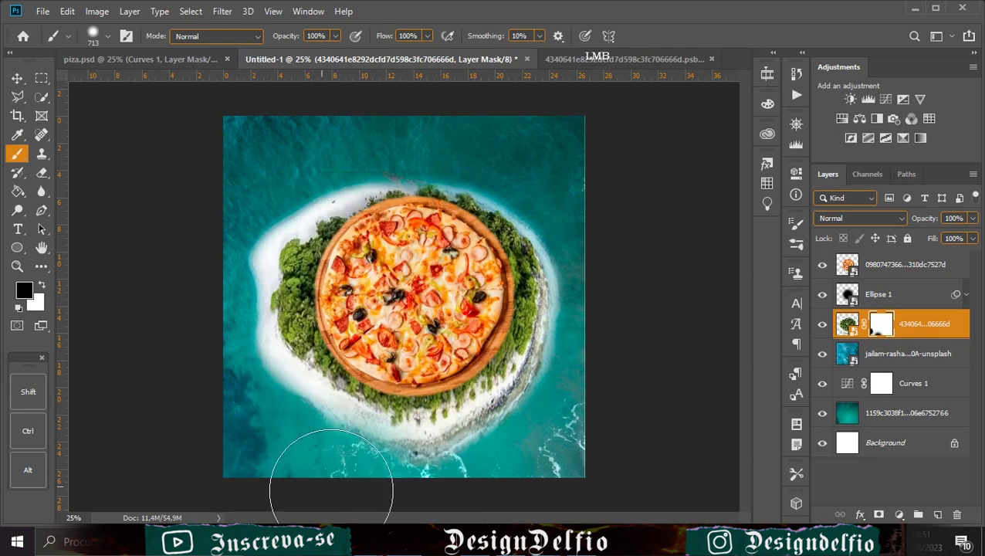
{"action": "mouse_move", "coordinate": [415, 502]}
{"action": "left_mouse_down"}
{"action": "mouse_move", "coordinate": [469, 489]}
{"action": "mouse_move", "coordinate": [342, 498]}
{"action": "mouse_move", "coordinate": [265, 459]}
{"action": "mouse_move", "coordinate": [242, 433]}
{"action": "mouse_move", "coordinate": [272, 444]}
{"action": "mouse_move", "coordinate": [217, 383]}
{"action": "mouse_move", "coordinate": [202, 349]}
{"action": "mouse_move", "coordinate": [190, 351]}
{"action": "mouse_move", "coordinate": [194, 250]}
{"action": "mouse_move", "coordinate": [297, 145]}
{"action": "mouse_move", "coordinate": [338, 132]}
{"action": "mouse_move", "coordinate": [429, 134]}
{"action": "mouse_move", "coordinate": [595, 164]}
{"action": "mouse_move", "coordinate": [577, 183]}
{"action": "mouse_move", "coordinate": [608, 264]}
{"action": "mouse_move", "coordinate": [614, 311]}
{"action": "mouse_move", "coordinate": [603, 357]}
{"action": "mouse_move", "coordinate": [617, 322]}
{"action": "mouse_move", "coordinate": [574, 437]}
{"action": "mouse_move", "coordinate": [536, 464]}
{"action": "mouse_move", "coordinate": [595, 421]}
{"action": "left_mouse_up"}
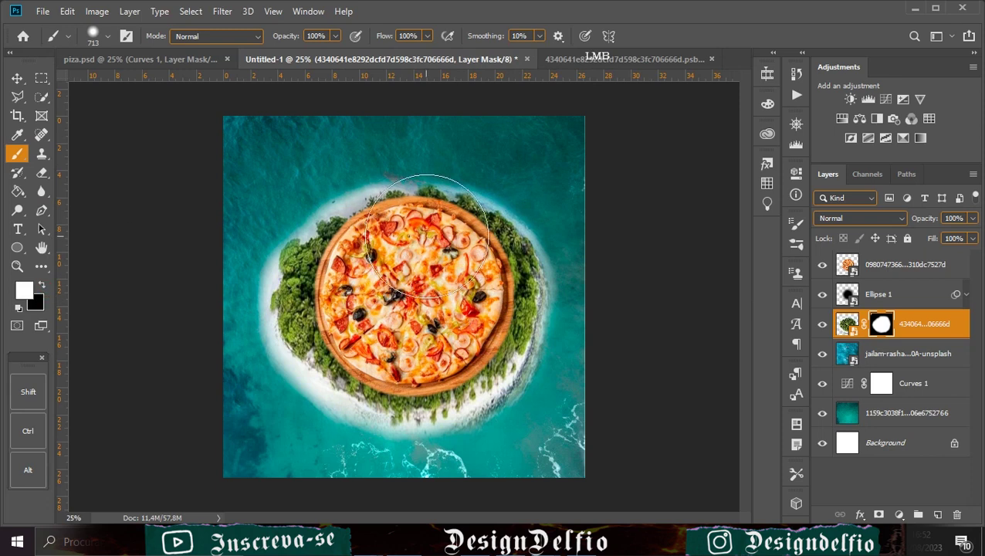
Paint the beach around the trees back in with white on the island mask, then soften its upper-left edge with black
{"action": "mouse_move", "coordinate": [421, 236]}
{"action": "left_mouse_down"}
{"action": "mouse_move", "coordinate": [327, 260]}
{"action": "mouse_move", "coordinate": [481, 238]}
{"action": "mouse_move", "coordinate": [513, 271]}
{"action": "mouse_move", "coordinate": [506, 333]}
{"action": "mouse_move", "coordinate": [447, 380]}
{"action": "mouse_move", "coordinate": [368, 363]}
{"action": "mouse_move", "coordinate": [297, 378]}
{"action": "left_mouse_up"}
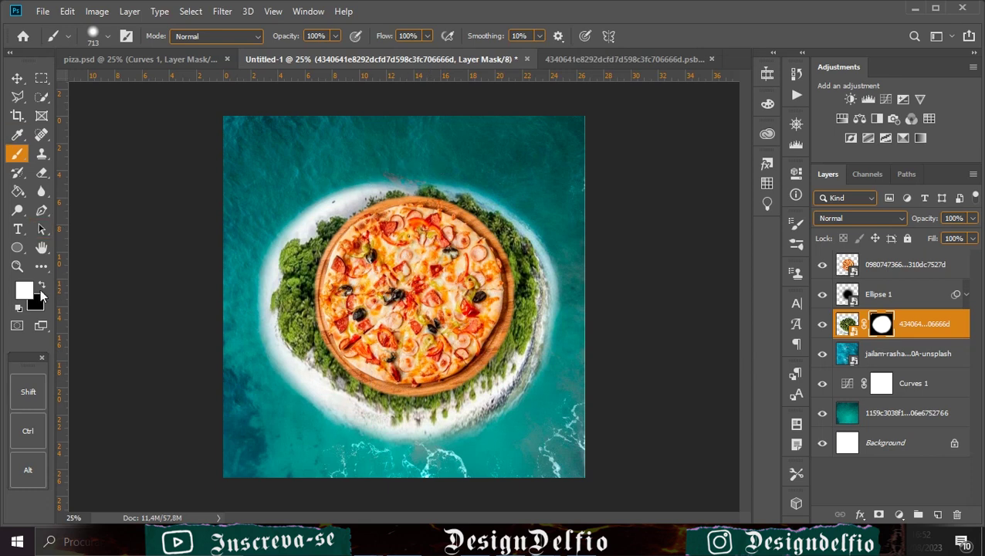
{"action": "key", "text": "x"}
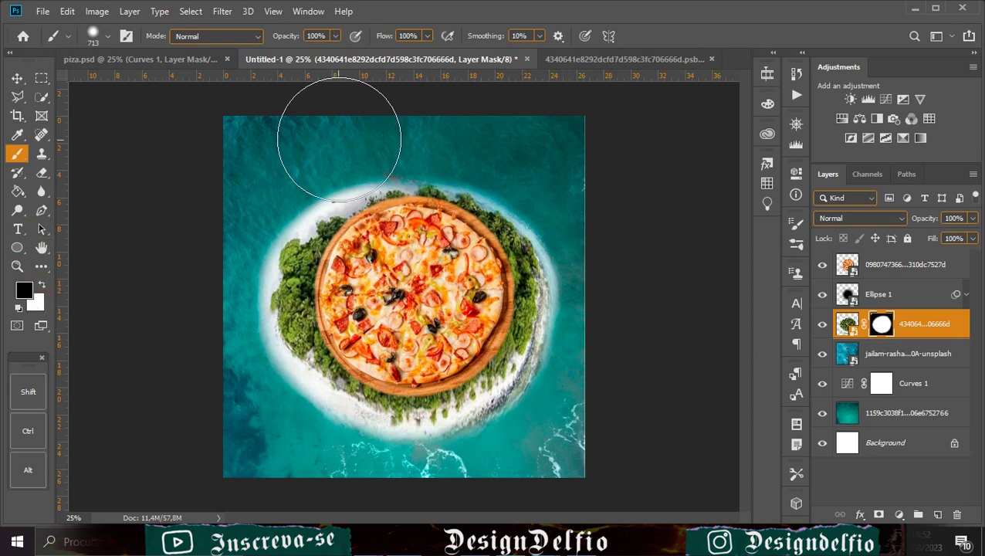
{"action": "mouse_move", "coordinate": [345, 105]}
{"action": "left_mouse_down"}
{"action": "mouse_move", "coordinate": [328, 139]}
{"action": "mouse_move", "coordinate": [286, 132]}
{"action": "mouse_move", "coordinate": [220, 242]}
{"action": "mouse_move", "coordinate": [197, 349]}
{"action": "mouse_move", "coordinate": [170, 294]}
{"action": "left_mouse_up"}
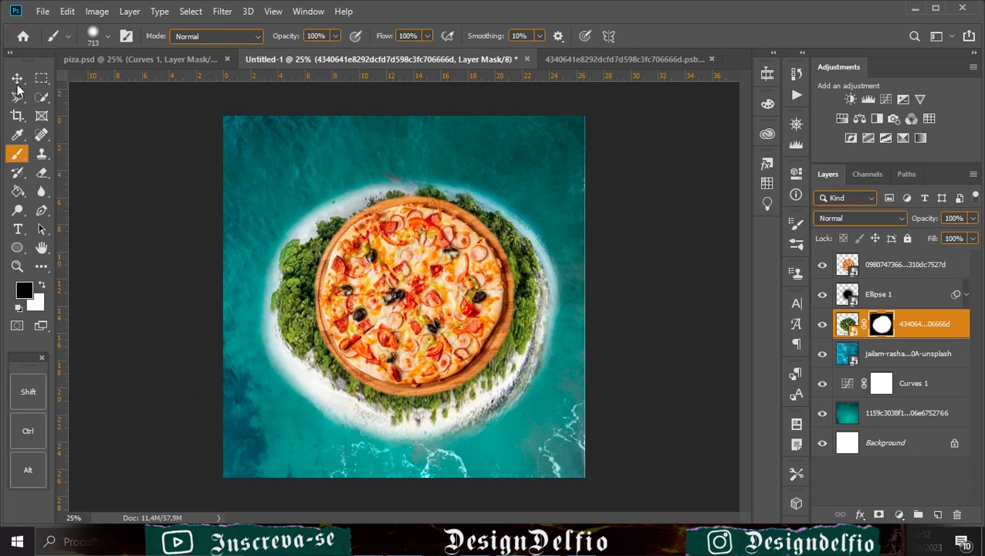
Convert the newly masked island layer to a smart object
{"action": "key", "text": "v"}
{"action": "key", "text": "ctrl+t"}
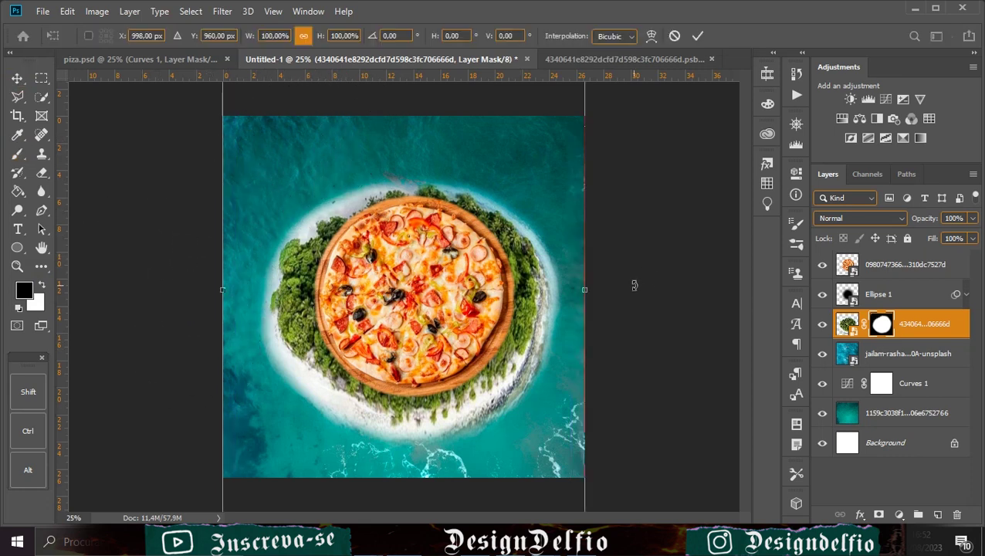
{"action": "left_click", "coordinate": [674, 36]}
{"action": "right_click", "coordinate": [926, 323]}
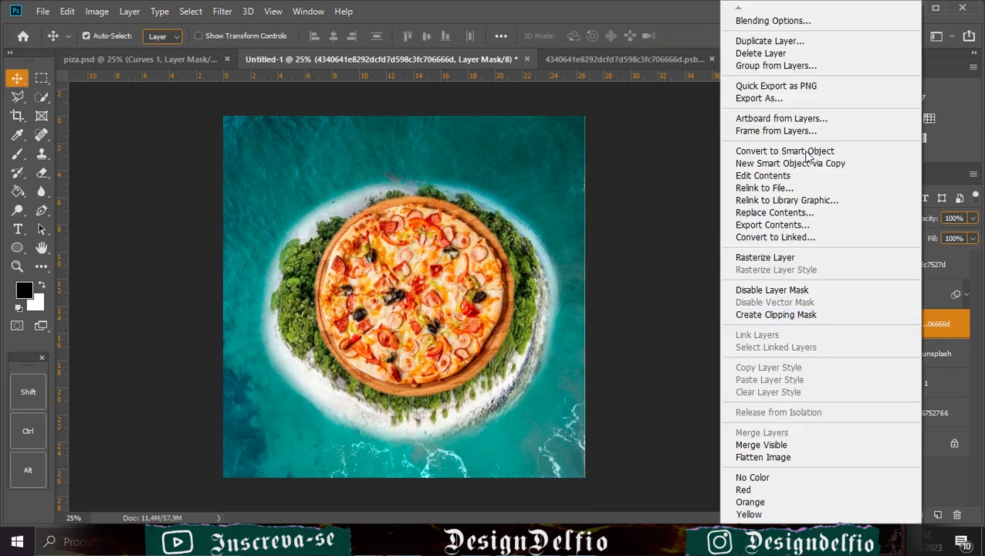
{"action": "left_click", "coordinate": [803, 150]}
Scale the island smart object to 101.52% and shift it slightly upward behind the pizza
{"action": "key", "text": "ctrl+t"}
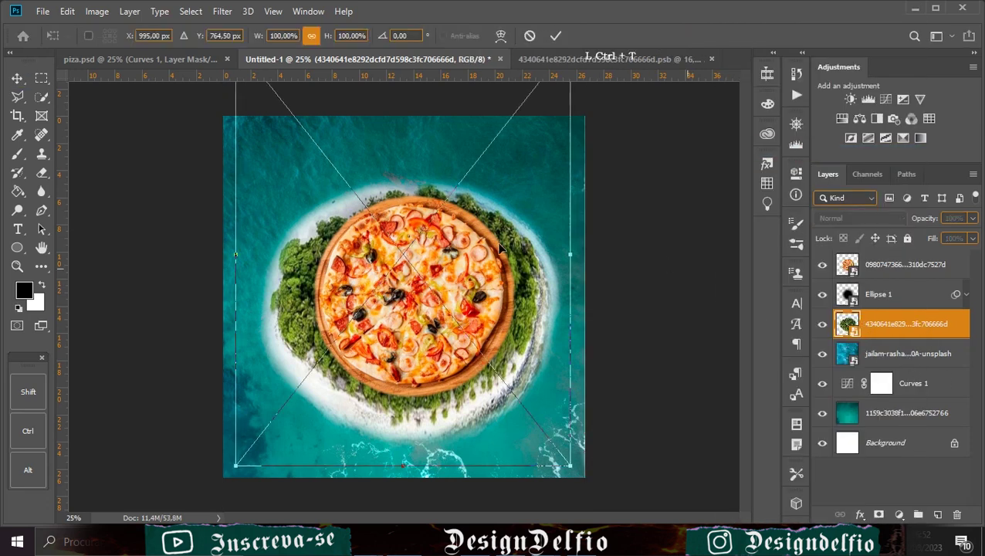
{"action": "left_click_drag", "start_coordinate": [576, 252], "coordinate": [580, 253]}
{"action": "mouse_move", "coordinate": [522, 275]}
{"action": "left_mouse_down"}
{"action": "mouse_move", "coordinate": [510, 276]}
{"action": "mouse_move", "coordinate": [528, 263]}
{"action": "left_mouse_up"}
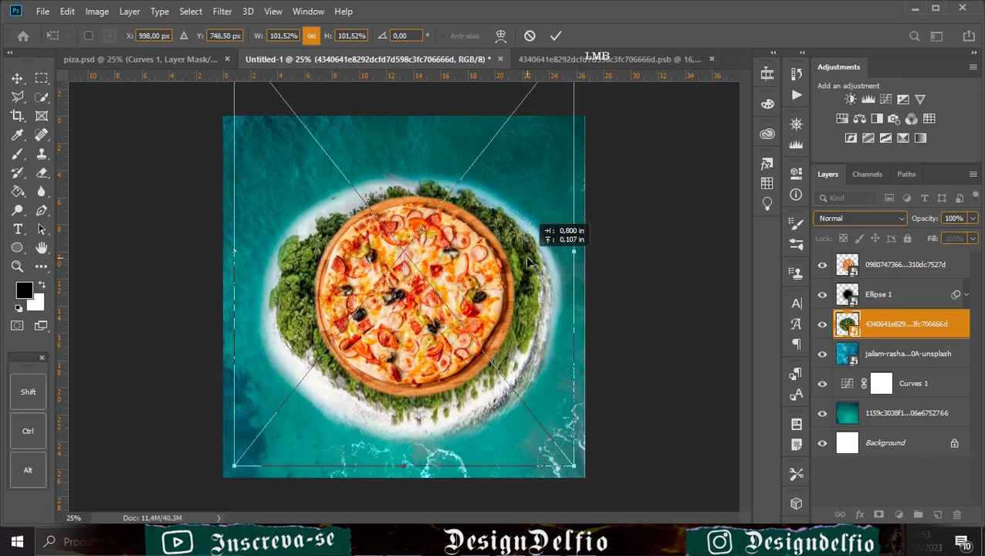
{"action": "left_click", "coordinate": [554, 34]}
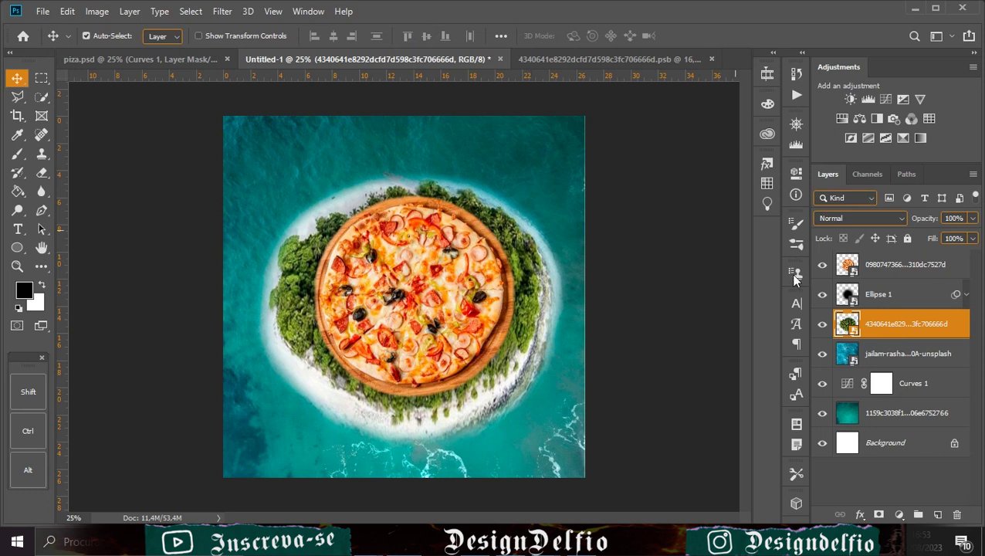
Place the Ave copy bird image above the pizza layer, enlarge it to about 196%, and tilt it near the canvas's lower-right corner
{"action": "left_click", "coordinate": [919, 264]}
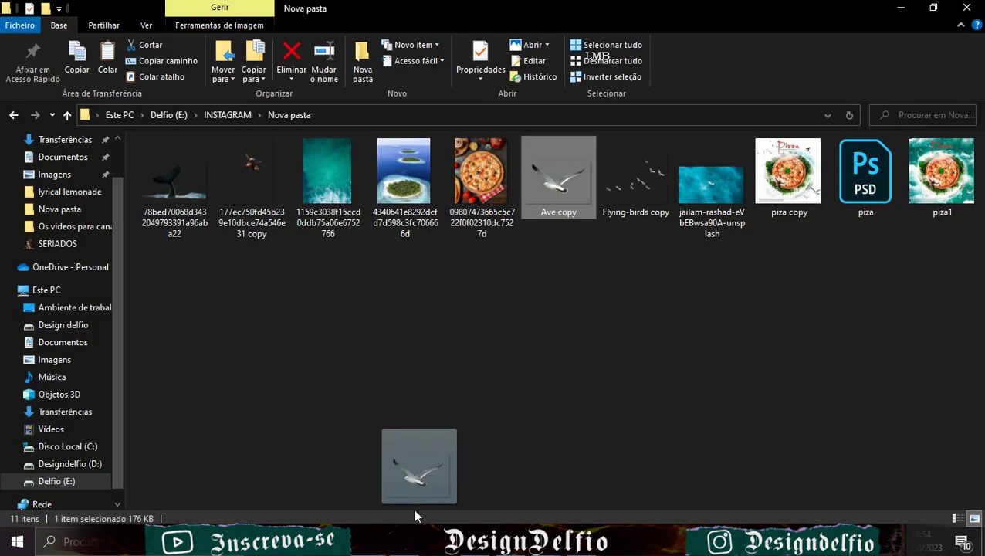
{"action": "left_click_drag", "start_coordinate": [413, 508], "coordinate": [535, 451]}
{"action": "left_click_drag", "start_coordinate": [409, 305], "coordinate": [555, 439]}
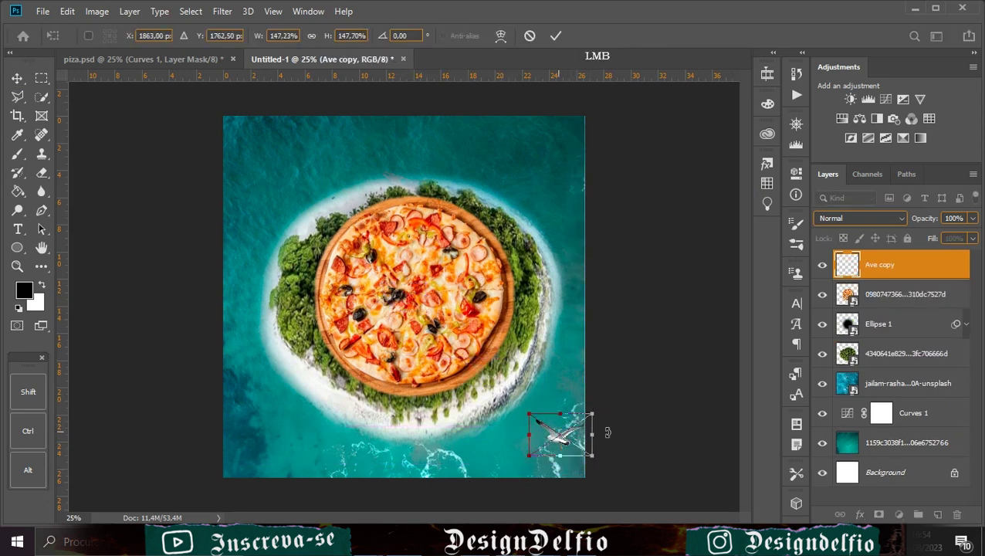
{"action": "left_click_drag", "start_coordinate": [558, 391], "coordinate": [545, 393]}
{"action": "left_click_drag", "start_coordinate": [563, 441], "coordinate": [566, 416]}
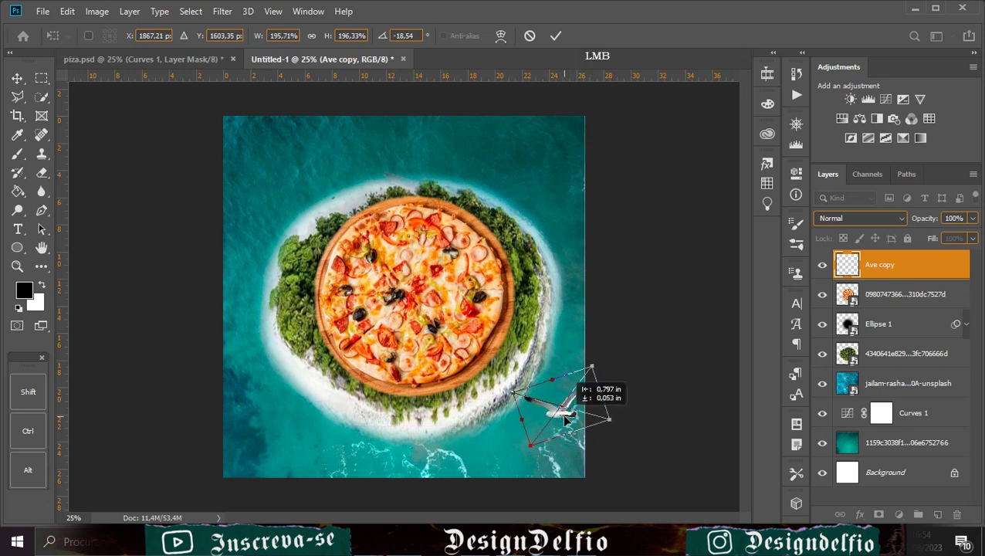
{"action": "left_click_drag", "start_coordinate": [593, 351], "coordinate": [602, 372]}
Warp the bird's body with a custom warp and move the bird towards the right edge of the canvas
{"action": "right_click", "coordinate": [558, 411]}
{"action": "left_click", "coordinate": [582, 327]}
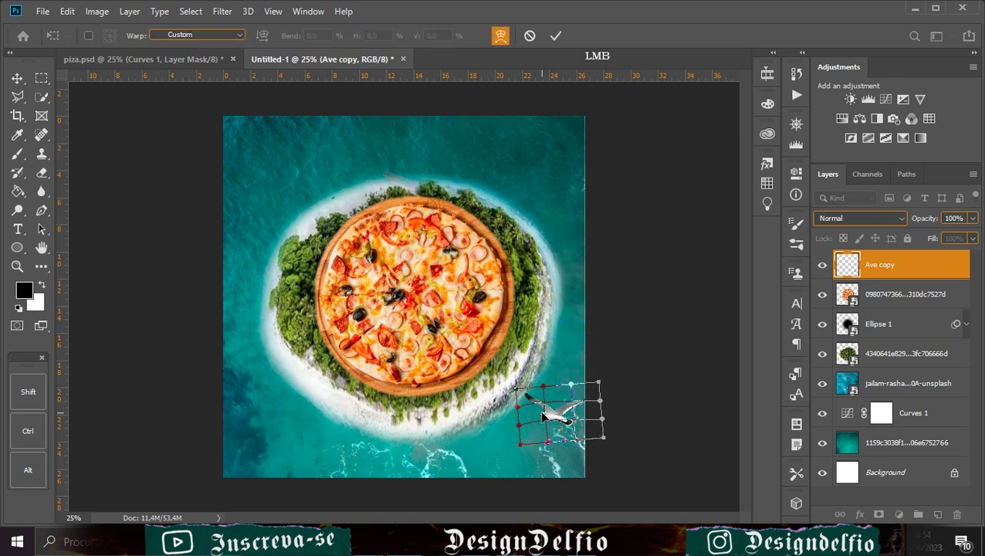
{"action": "left_click_drag", "start_coordinate": [552, 437], "coordinate": [571, 441]}
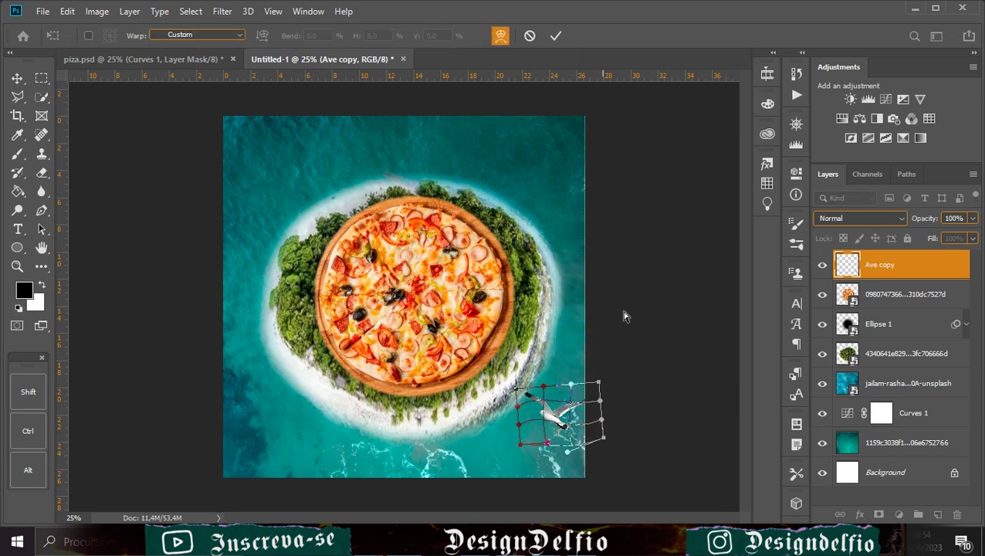
{"action": "left_click", "coordinate": [557, 36]}
{"action": "left_click_drag", "start_coordinate": [562, 424], "coordinate": [573, 424]}
{"action": "left_click", "coordinate": [575, 438], "text": "ctrl"}
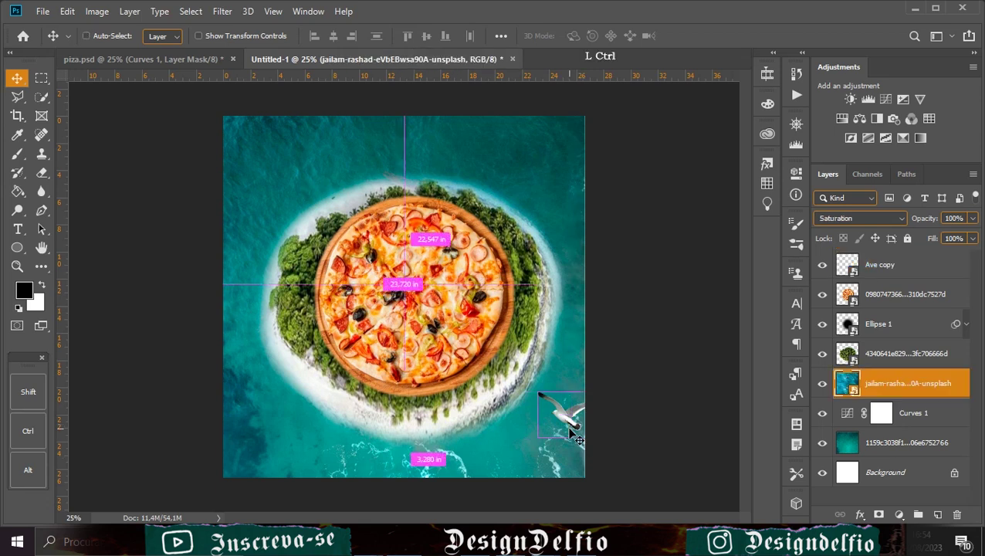
{"action": "key", "text": "ctrl+j"}
{"action": "key", "text": "ctrl+z"}
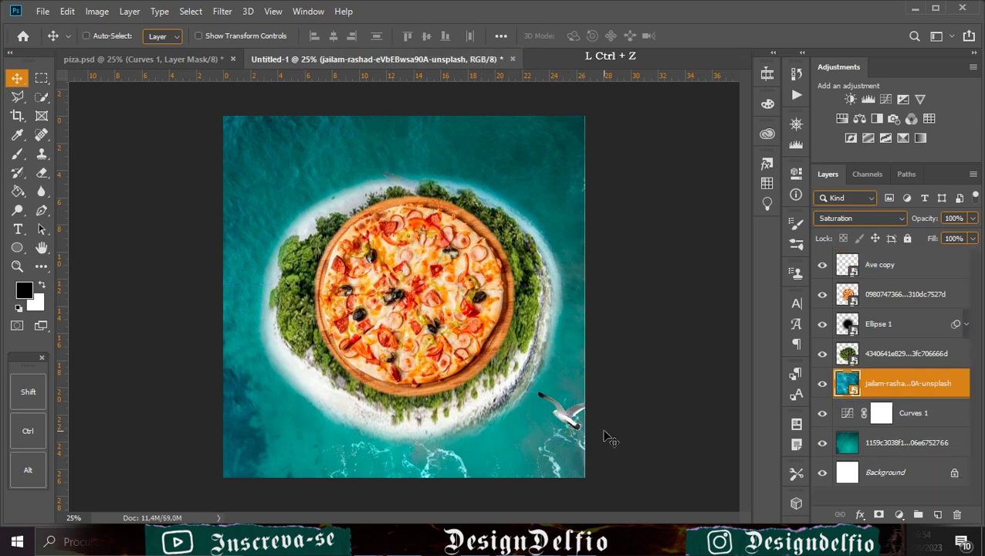
Duplicate the bird layer, then enlarge and rotate the duplicate so its wing extends past the canvas's right edge
{"action": "left_click", "coordinate": [870, 270]}
{"action": "key", "text": "ctrl+j"}
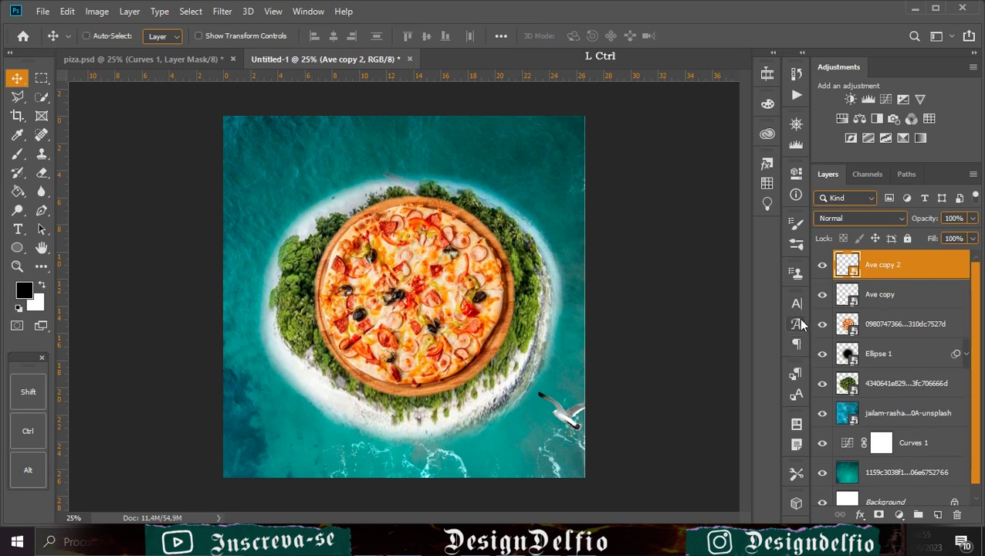
{"action": "key", "text": "ctrl+t"}
{"action": "left_click_drag", "start_coordinate": [634, 417], "coordinate": [610, 390]}
{"action": "left_click_drag", "start_coordinate": [524, 423], "coordinate": [516, 424]}
{"action": "left_click_drag", "start_coordinate": [579, 413], "coordinate": [593, 429]}
{"action": "left_click", "coordinate": [555, 36]}
Shrink the original bird to 24.14% wide and 24.21% high and place it over the water beside the larger bird
{"action": "left_click", "coordinate": [895, 302]}
{"action": "key", "text": "ctrl+t"}
{"action": "left_click_drag", "start_coordinate": [519, 379], "coordinate": [514, 440]}
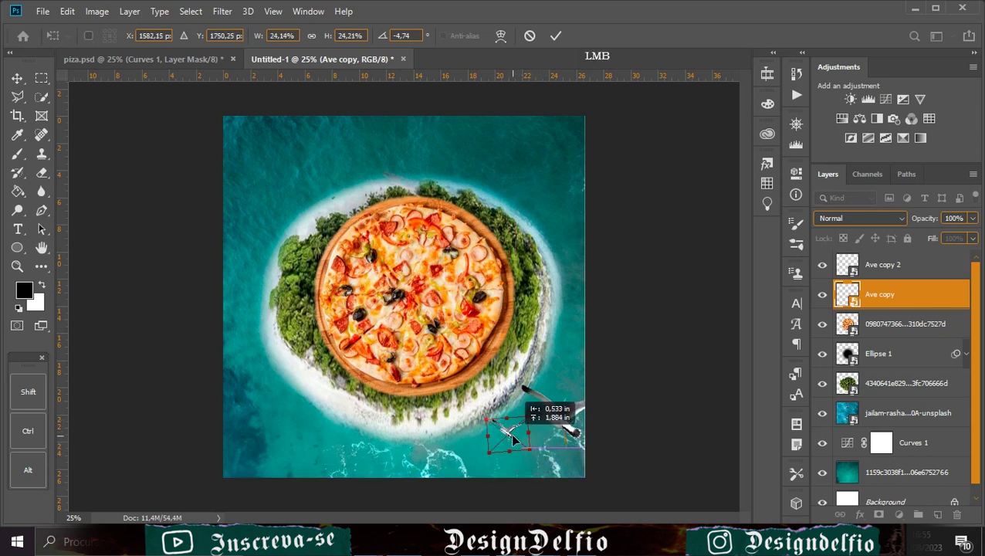
{"action": "left_click", "coordinate": [555, 36]}
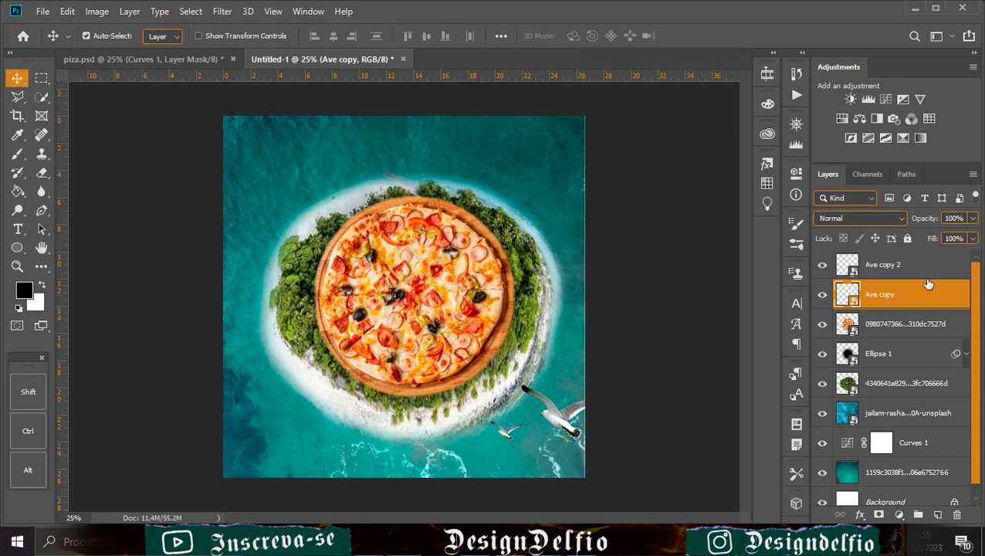
Apply a Motion Blur at a -51° angle and 17 pixels distance to the larger bird on the Ave copy 2 layer
{"action": "left_click", "coordinate": [923, 264]}
{"action": "left_click", "coordinate": [224, 15]}
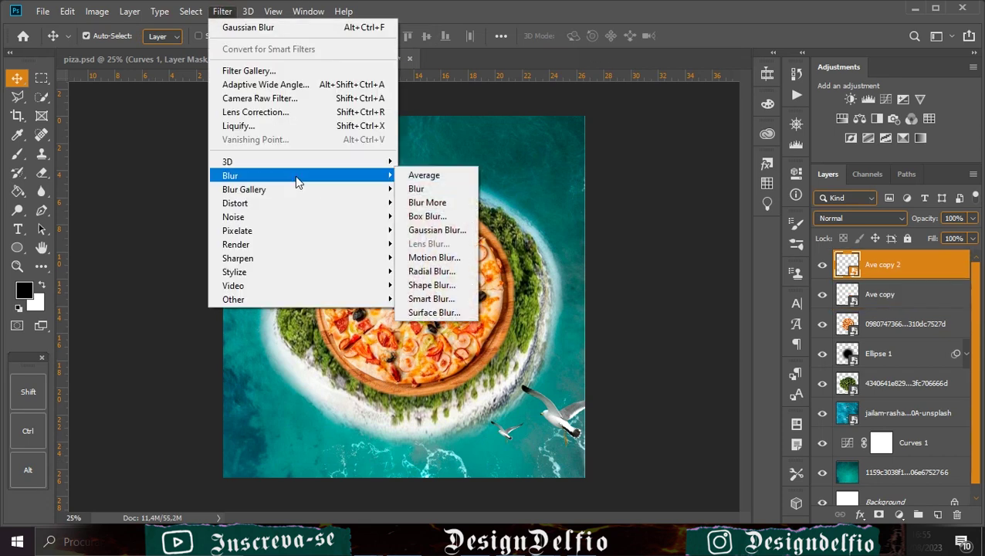
{"action": "mouse_move", "coordinate": [309, 173]}
{"action": "left_click", "coordinate": [443, 258]}
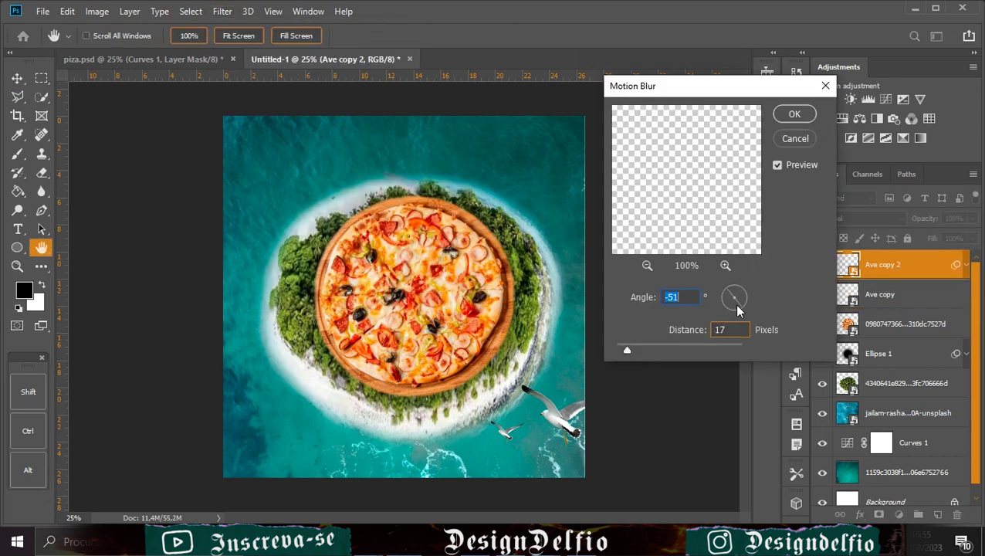
{"action": "key", "text": "Tab"}
{"action": "left_click", "coordinate": [793, 115]}
{"action": "right_click", "coordinate": [905, 265]}
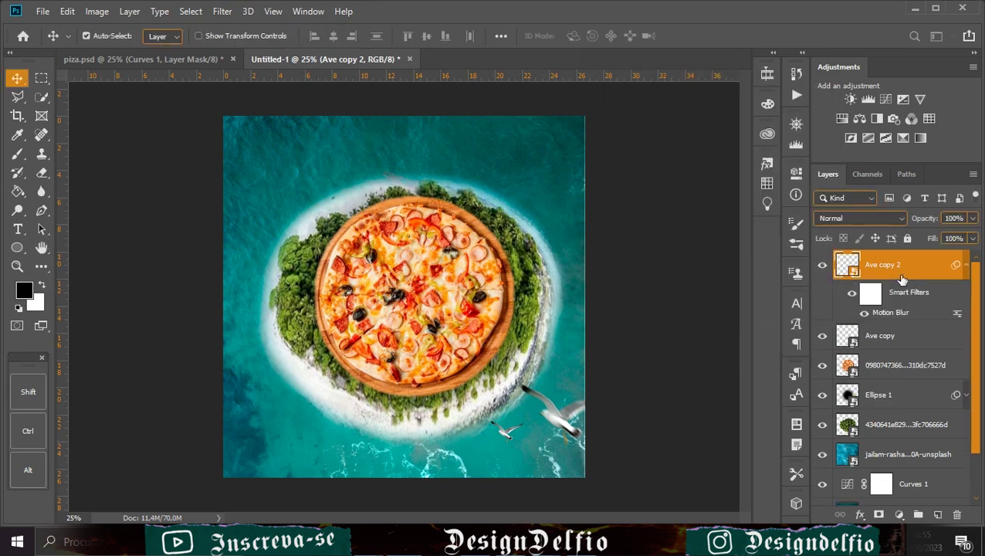
{"action": "left_click", "coordinate": [936, 314]}
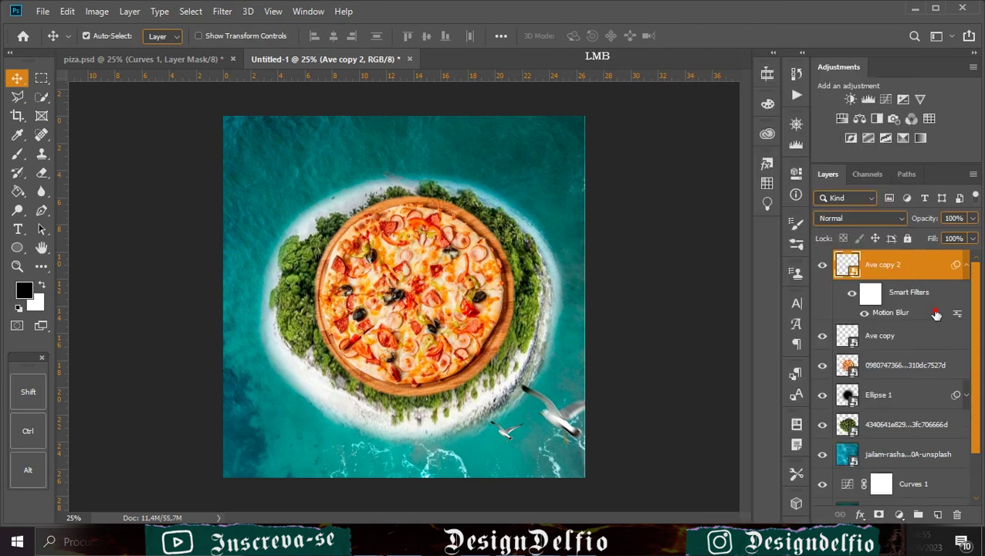
Apply a Motion Blur filter to the smaller bird on the Ave copy layer
{"action": "left_click", "coordinate": [877, 346]}
{"action": "right_click", "coordinate": [874, 337]}
{"action": "left_click", "coordinate": [299, 48]}
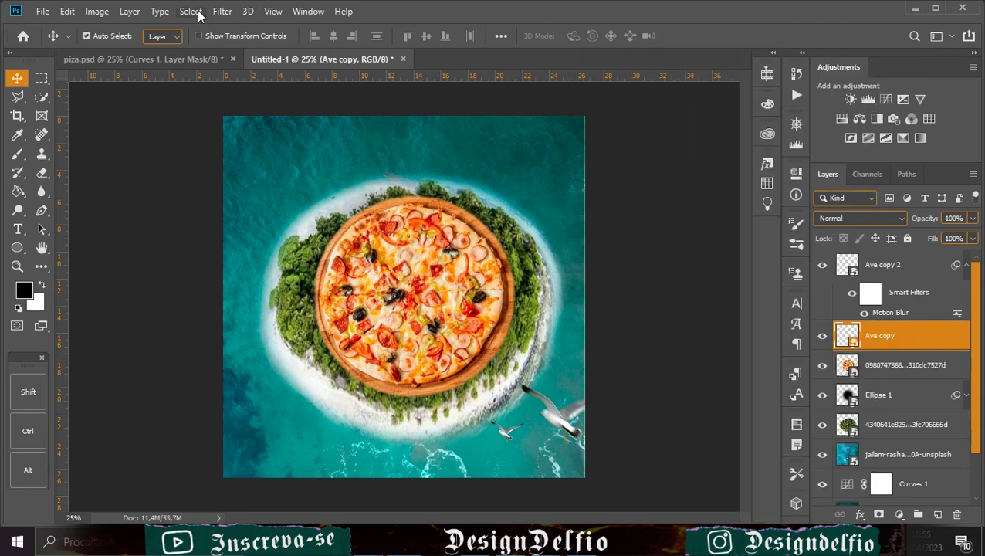
{"action": "left_click", "coordinate": [222, 11]}
{"action": "mouse_move", "coordinate": [255, 175]}
{"action": "left_click", "coordinate": [446, 265]}
{"action": "left_click", "coordinate": [793, 114]}
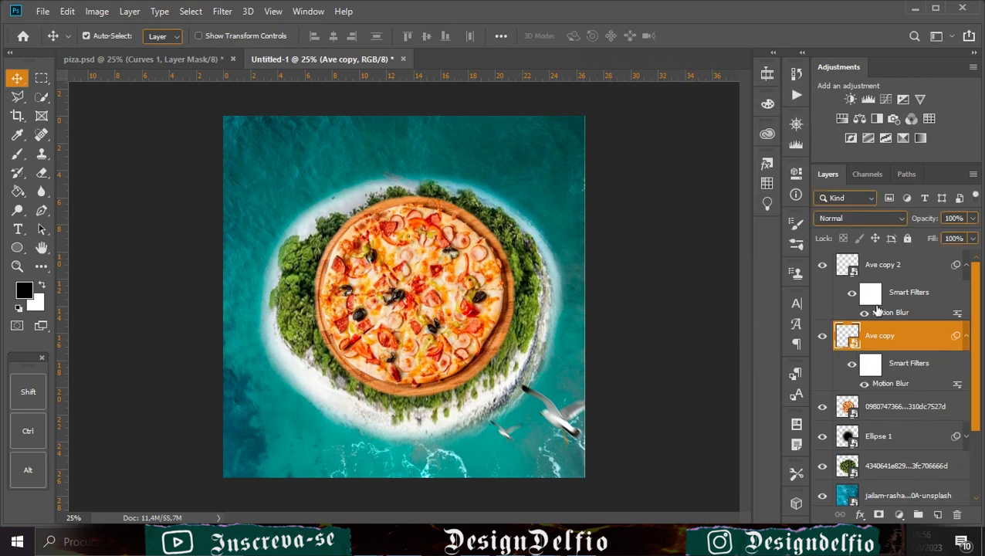
Place the whale tail image above Ave copy 2, shrink it to 8.37%, and rotate it 31.65° over the water near the canvas's upper-right corner
{"action": "left_click", "coordinate": [896, 265]}
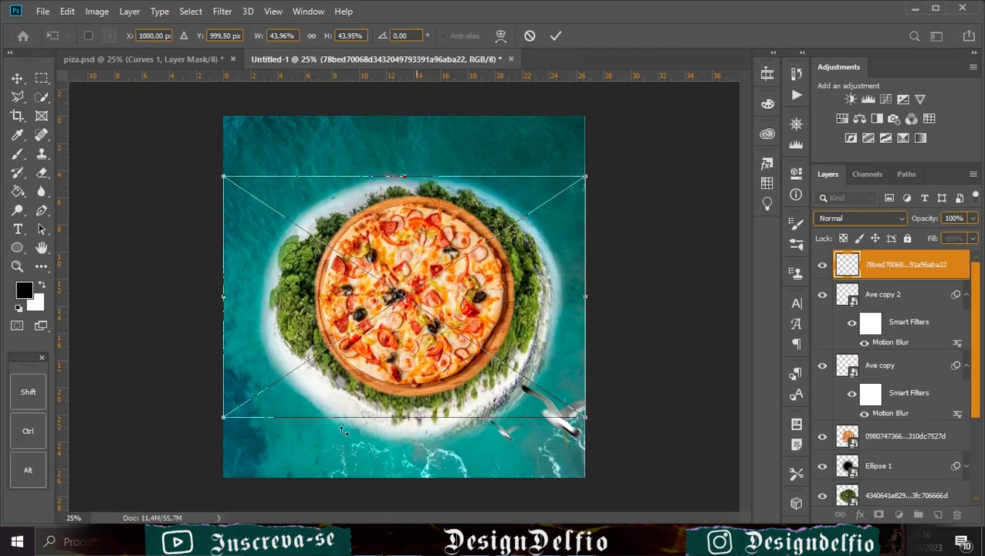
{"action": "left_click_drag", "start_coordinate": [585, 418], "coordinate": [465, 250]}
{"action": "left_click_drag", "start_coordinate": [421, 223], "coordinate": [494, 159]}
{"action": "left_click_drag", "start_coordinate": [554, 111], "coordinate": [525, 165]}
{"action": "left_click_drag", "start_coordinate": [498, 151], "coordinate": [491, 167]}
Warp the whale tail image with a custom warp, reshaping its corners and lower edge
{"action": "right_click", "coordinate": [491, 168]}
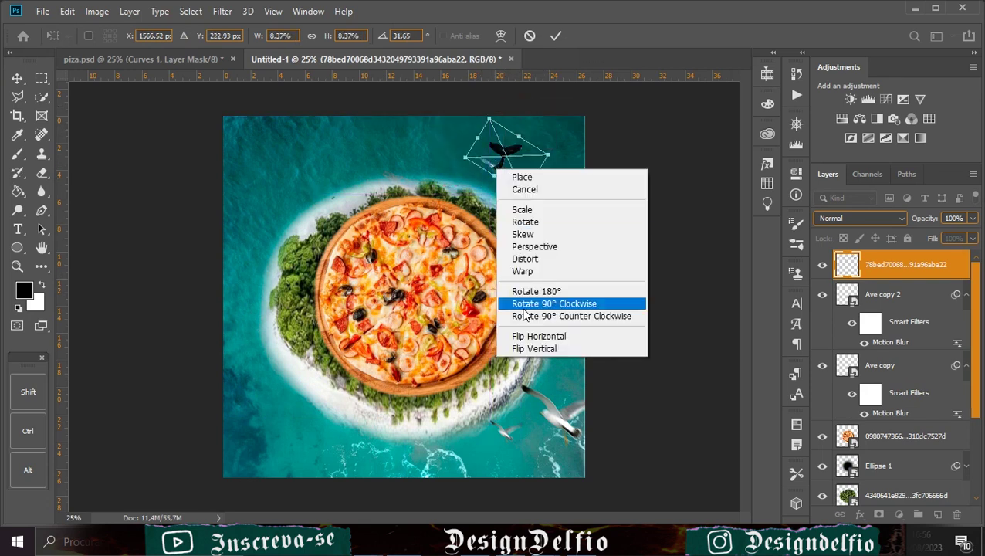
{"action": "left_click", "coordinate": [511, 233]}
{"action": "left_click_drag", "start_coordinate": [495, 126], "coordinate": [485, 114]}
{"action": "left_click_drag", "start_coordinate": [548, 153], "coordinate": [543, 143]}
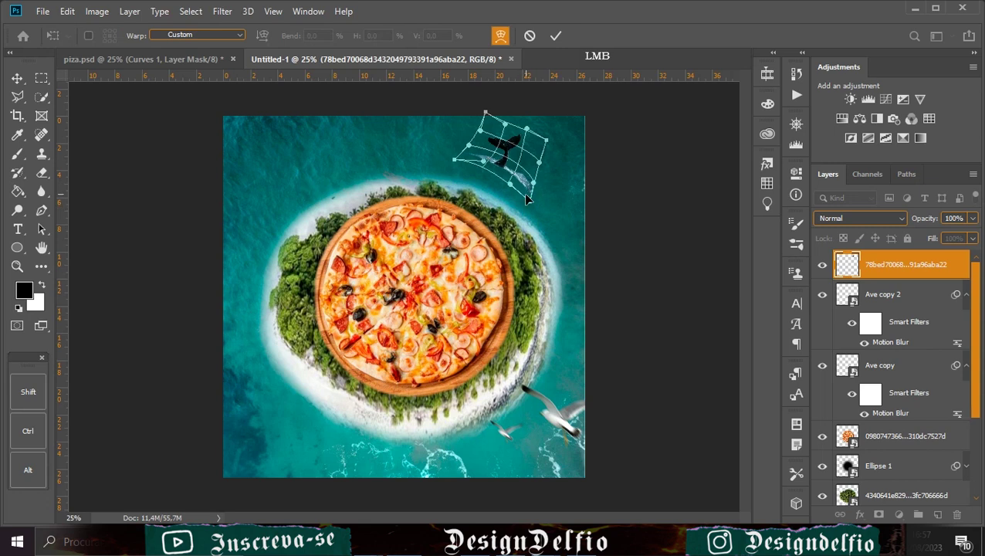
{"action": "left_click", "coordinate": [555, 35]}
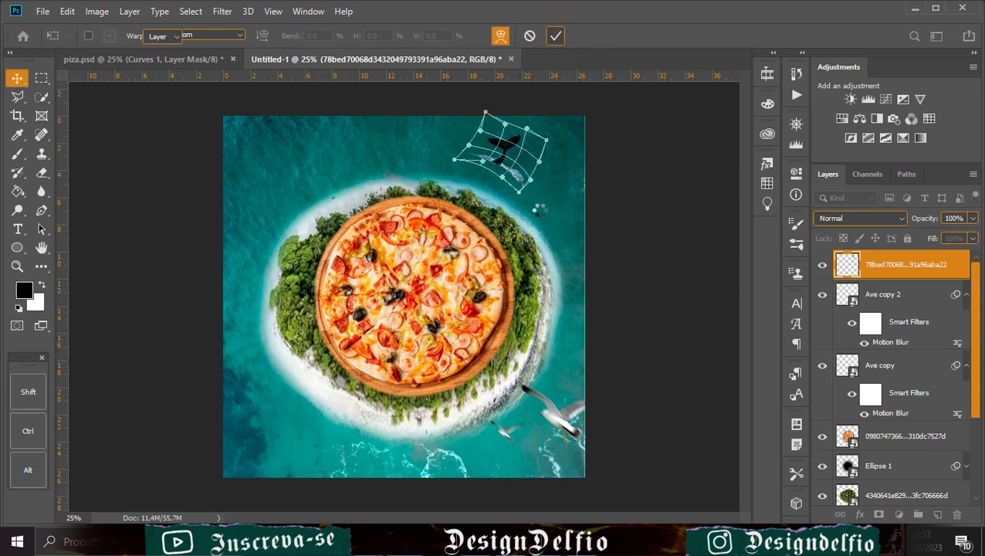
Reduce the whale tail's size and position it over the open water above the island's upper-right shore
{"action": "key", "text": "ctrl+t"}
{"action": "left_click_drag", "start_coordinate": [550, 125], "coordinate": [515, 153]}
{"action": "left_click", "coordinate": [555, 35]}
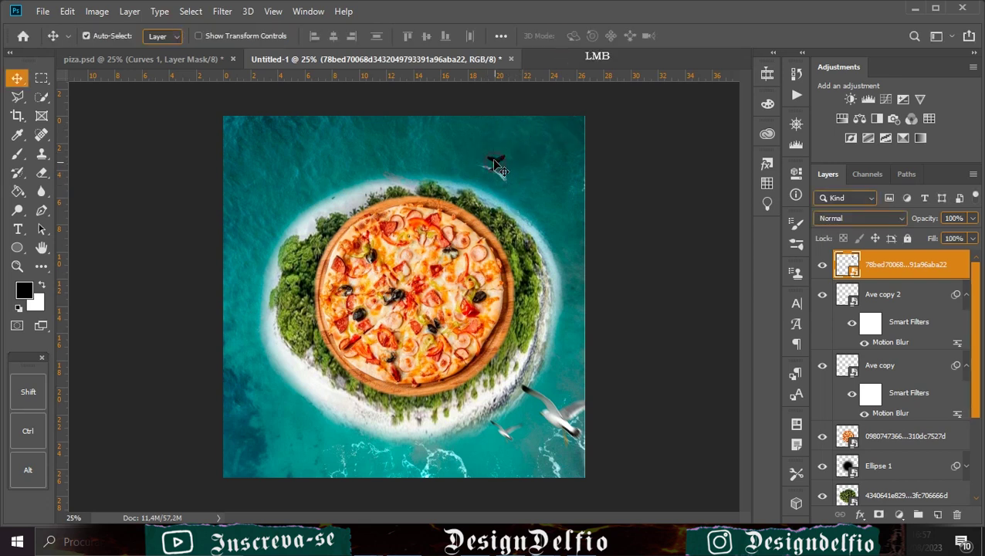
{"action": "left_click", "coordinate": [495, 163]}
{"action": "left_click_drag", "start_coordinate": [497, 164], "coordinate": [538, 171]}
{"action": "key", "text": "ctrl+t"}
{"action": "left_click", "coordinate": [562, 36]}
Clip the Curves 1 adjustment to the 1159c3038f1 ocean layer directly below it
{"action": "scroll", "coordinate": [901, 403], "scroll_direction": "down", "scroll_amount": 3}
{"action": "left_click", "coordinate": [847, 432]}
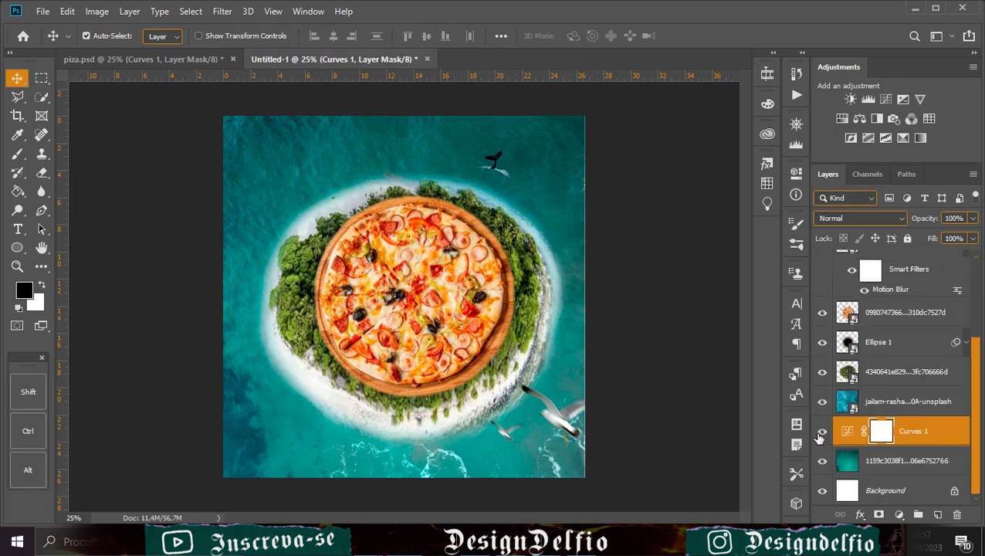
{"action": "double_click", "coordinate": [847, 434]}
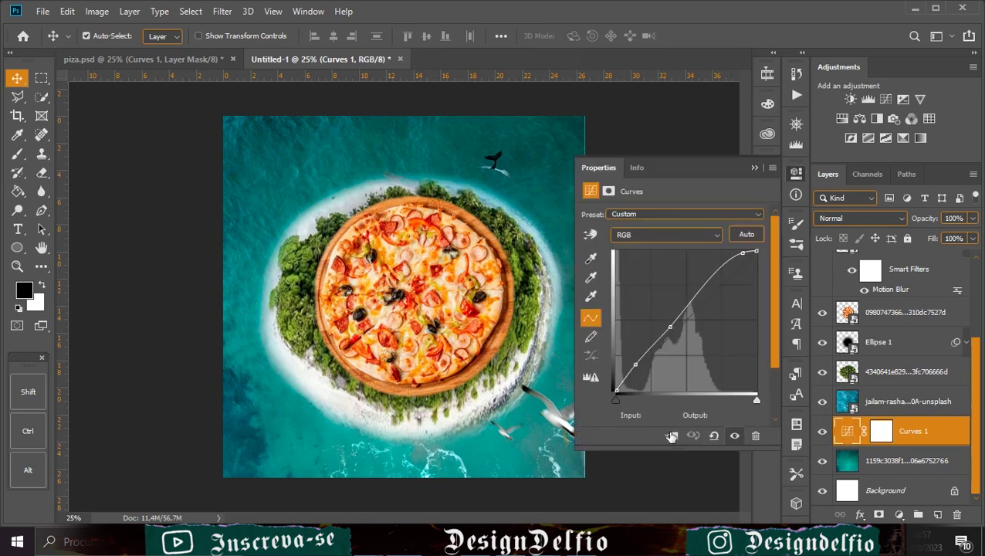
{"action": "left_click", "coordinate": [754, 168]}
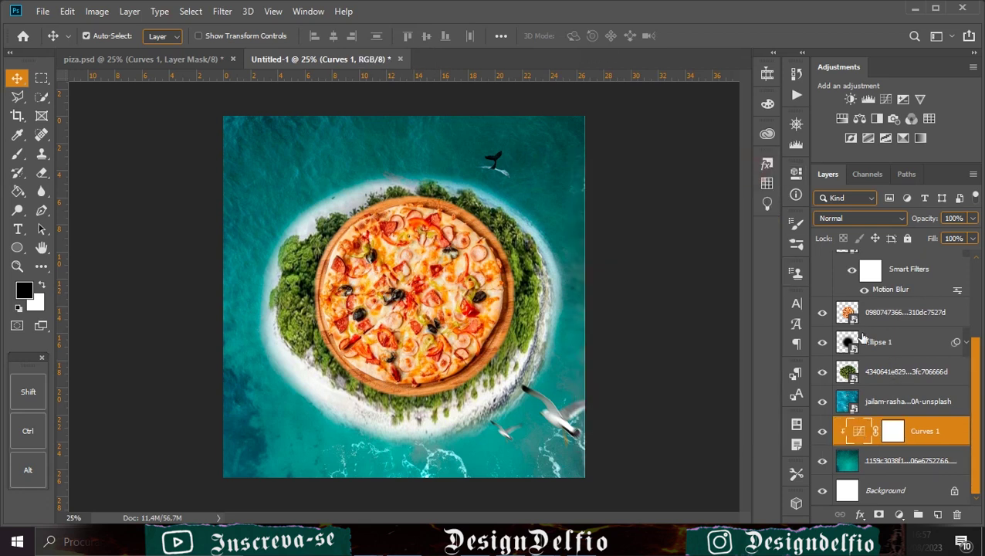
Add a Curves adjustment clipped to the foliage layer, with one shadow point and a highlight point at input 201, output 202
{"action": "left_click", "coordinate": [885, 379]}
{"action": "left_click", "coordinate": [868, 99]}
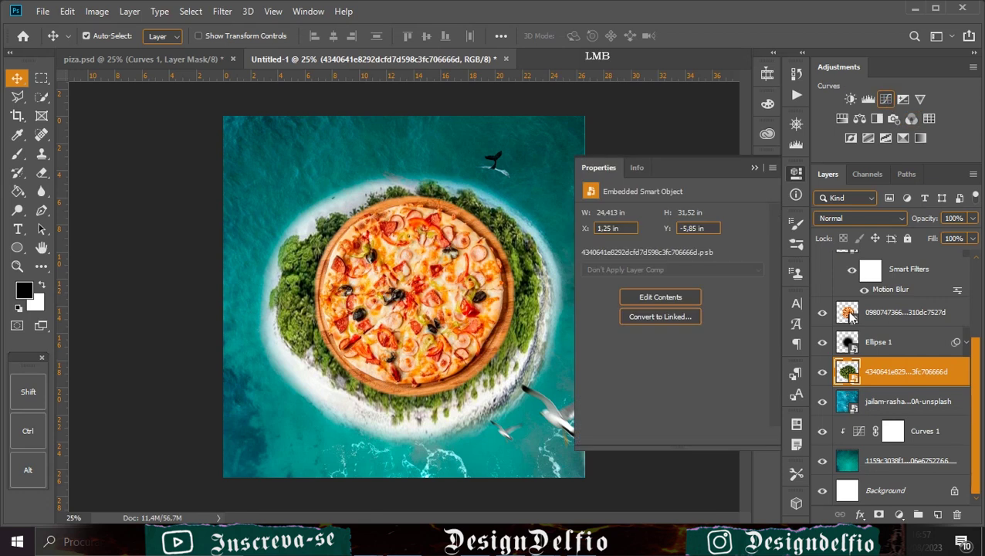
{"action": "left_click", "coordinate": [671, 436]}
{"action": "mouse_move", "coordinate": [646, 361]}
{"action": "left_mouse_down"}
{"action": "mouse_move", "coordinate": [662, 372]}
{"action": "mouse_move", "coordinate": [642, 348]}
{"action": "mouse_move", "coordinate": [642, 364]}
{"action": "left_mouse_up"}
{"action": "left_click_drag", "start_coordinate": [724, 281], "coordinate": [726, 280]}
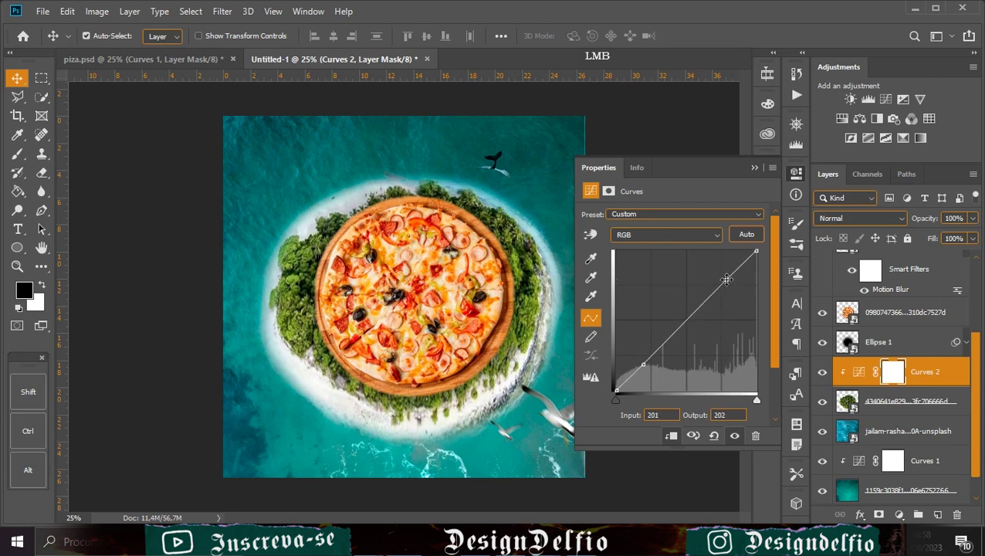
{"action": "left_click", "coordinate": [753, 167]}
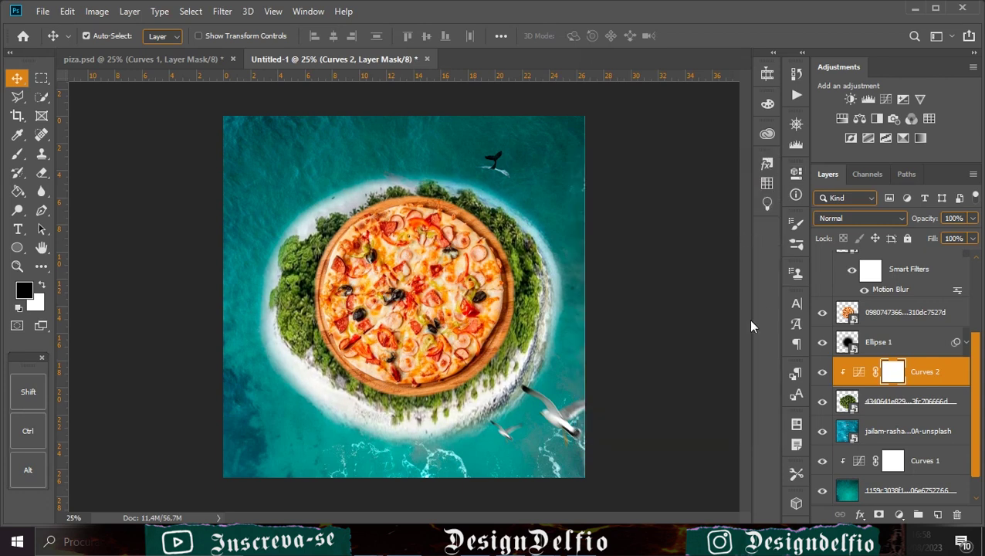
Nudge the pizza and Ellipse 1 shadow layers slightly down together, and compare the image with and without the shadow
{"action": "left_click", "coordinate": [888, 313]}
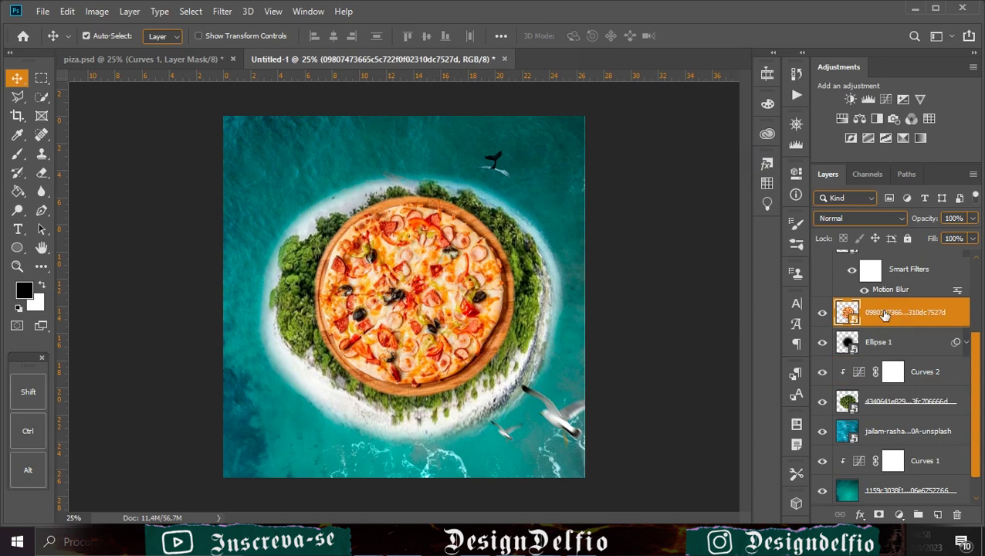
{"action": "left_click", "coordinate": [885, 343], "text": "ctrl"}
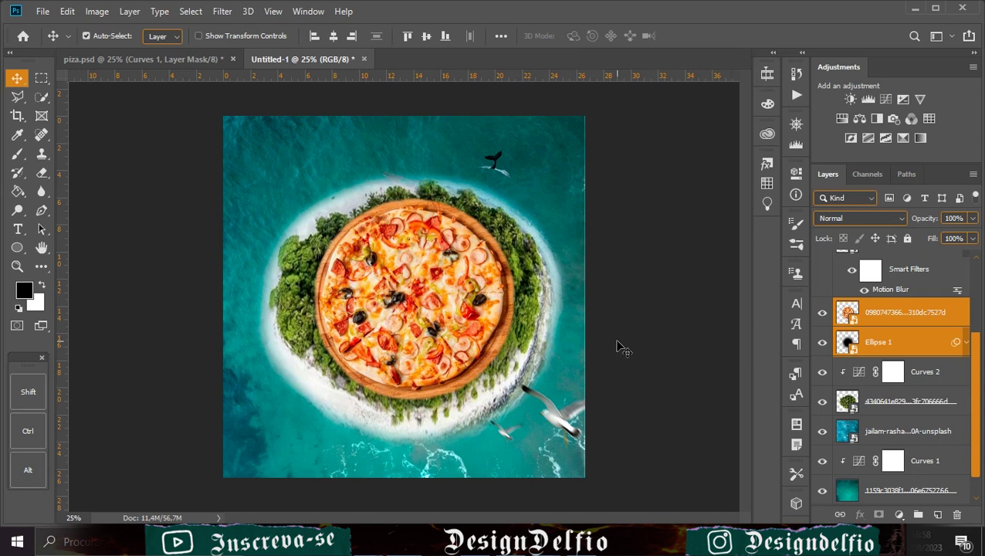
{"action": "left_click", "coordinate": [886, 341]}
{"action": "left_click", "coordinate": [825, 344]}
{"action": "left_click", "coordinate": [824, 344]}
{"action": "left_click", "coordinate": [825, 344]}
{"action": "left_click", "coordinate": [825, 344]}
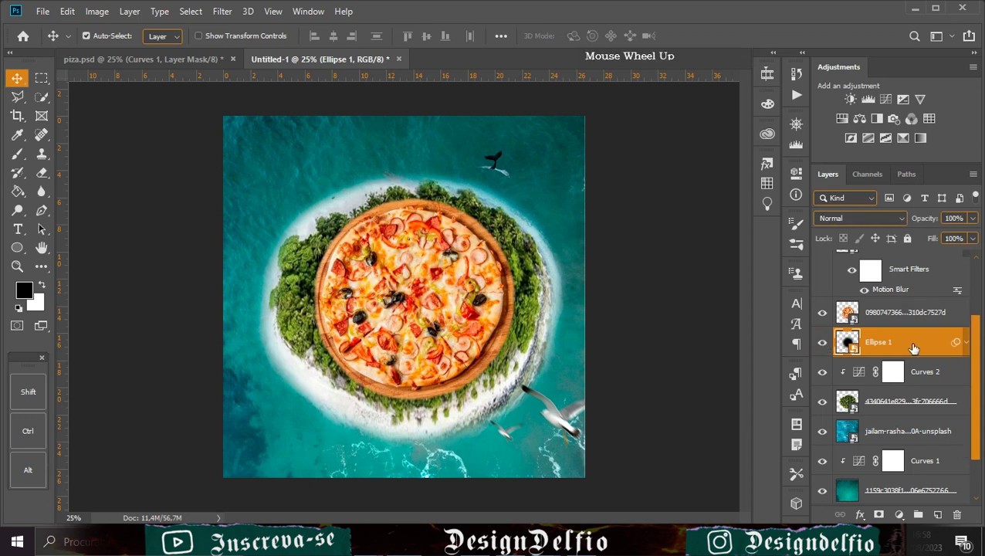
Place the Flying-birds copy image above all layers, enlarge it to about 223%, and flip it horizontally and vertically over the upper-left water
{"action": "scroll", "coordinate": [913, 353], "scroll_direction": "up", "scroll_amount": 3}
{"action": "left_click", "coordinate": [900, 264]}
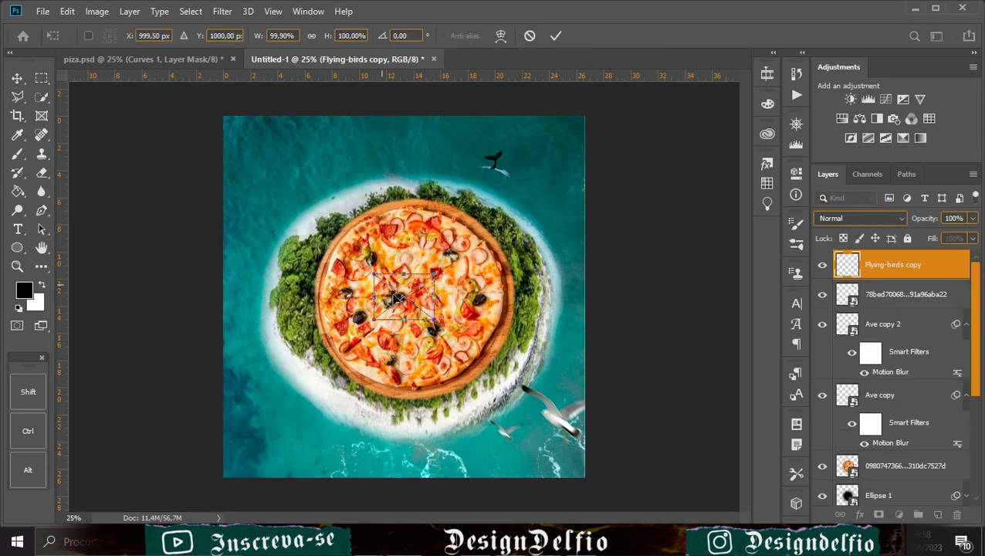
{"action": "left_click_drag", "start_coordinate": [395, 299], "coordinate": [373, 191]}
{"action": "right_click", "coordinate": [292, 182]}
{"action": "left_click", "coordinate": [363, 349]}
{"action": "right_click", "coordinate": [323, 174]}
{"action": "left_click", "coordinate": [355, 359]}
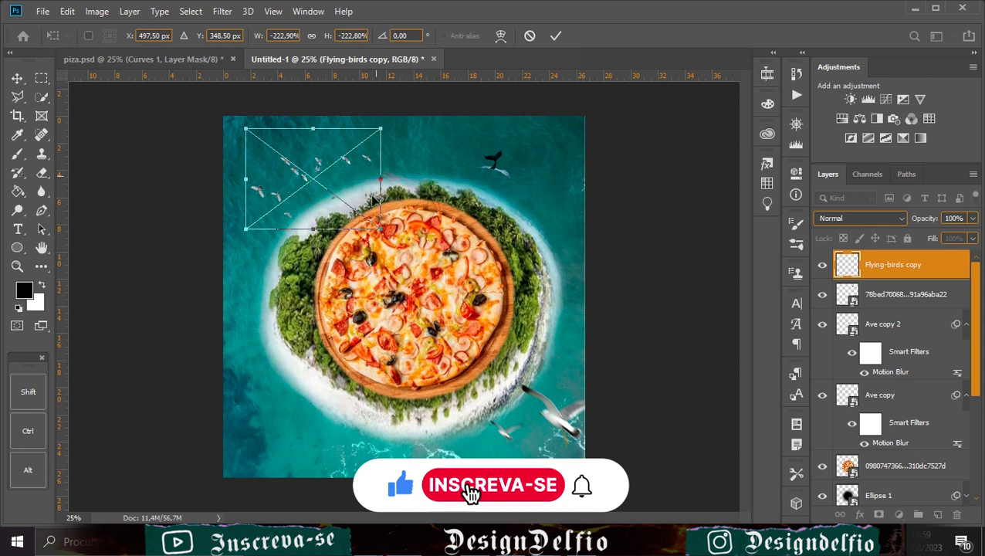
{"action": "left_click", "coordinate": [555, 36]}
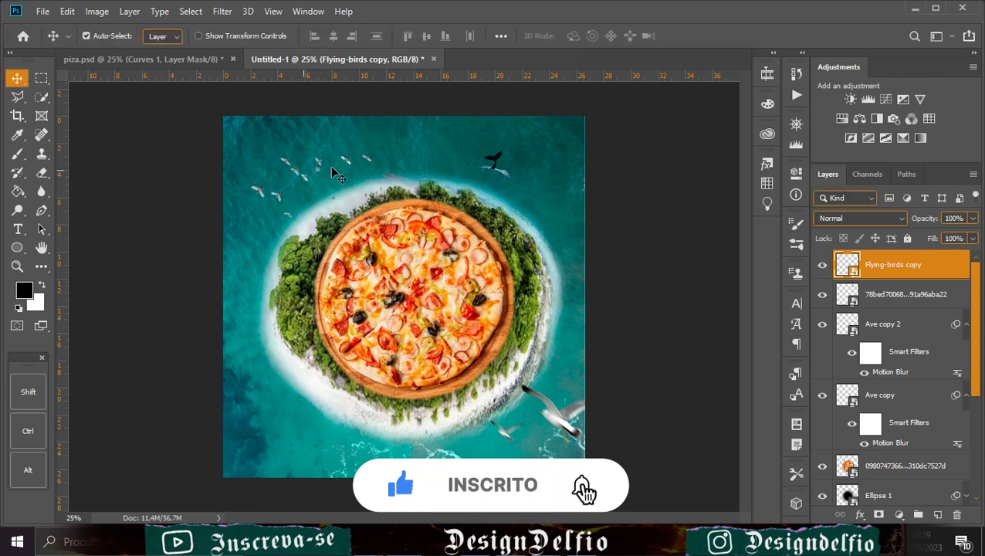
Tilt the flying-birds flock slightly so its left side sits higher above the island
{"action": "key", "text": "ctrl+t"}
{"action": "mouse_move", "coordinate": [341, 164]}
{"action": "left_mouse_down"}
{"action": "mouse_move", "coordinate": [351, 159]}
{"action": "mouse_move", "coordinate": [338, 176]}
{"action": "left_mouse_up"}
{"action": "left_click", "coordinate": [555, 35]}
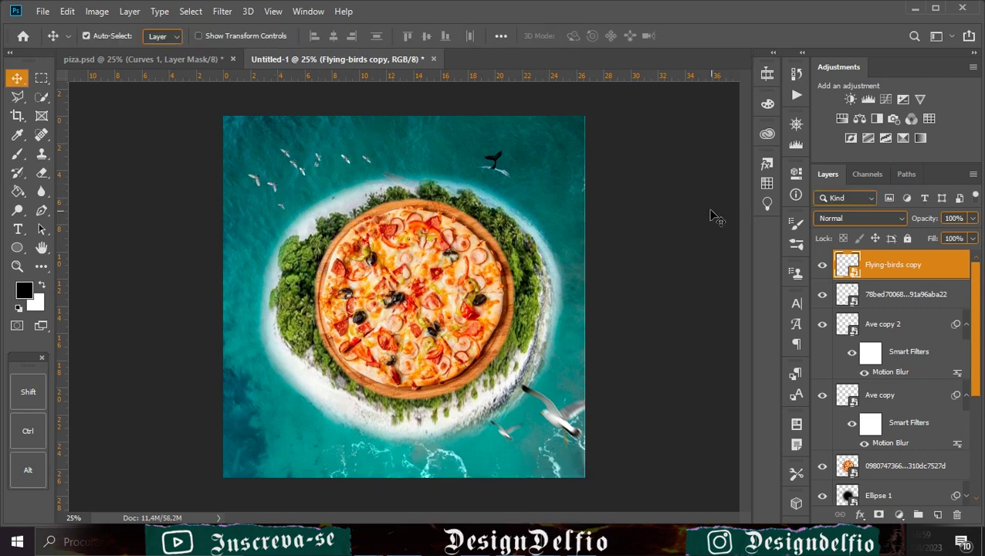
Duplicate the flock layer, load the birds' outline as a selection, and brush the rasterized Flying-birds copy layer black inside it
{"action": "key", "text": "ctrl+j"}
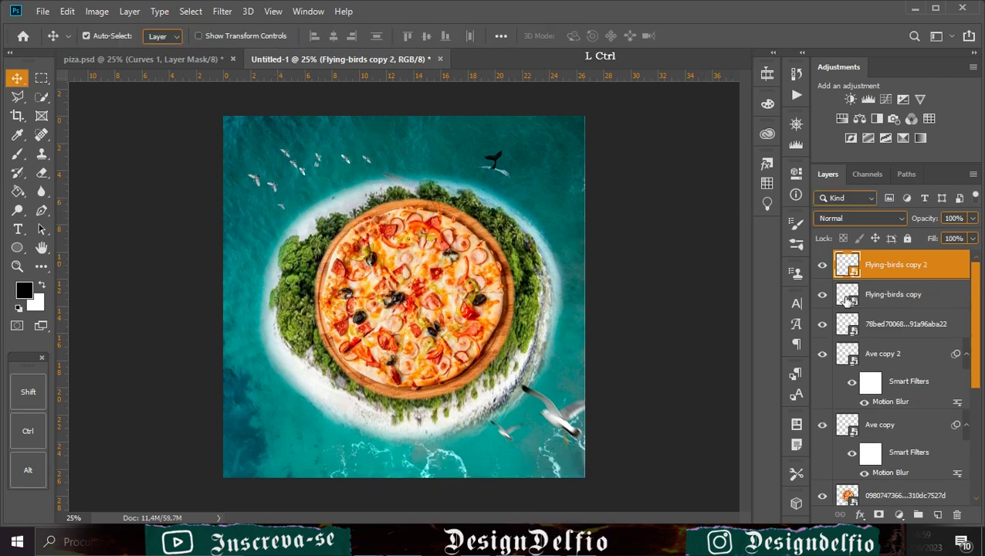
{"action": "left_click", "coordinate": [847, 298], "text": "ctrl"}
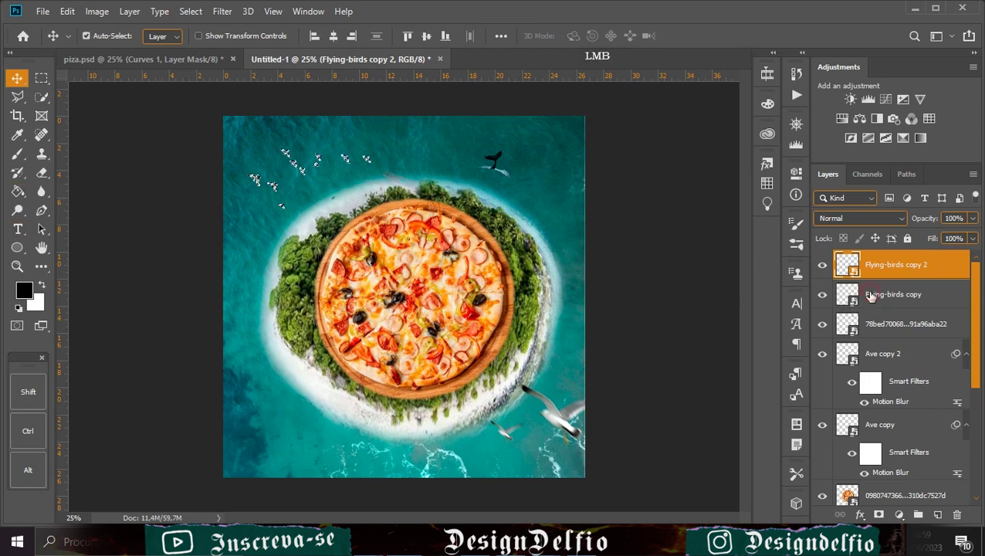
{"action": "left_click", "coordinate": [17, 154]}
{"action": "left_click", "coordinate": [309, 203]}
{"action": "left_click", "coordinate": [464, 215]}
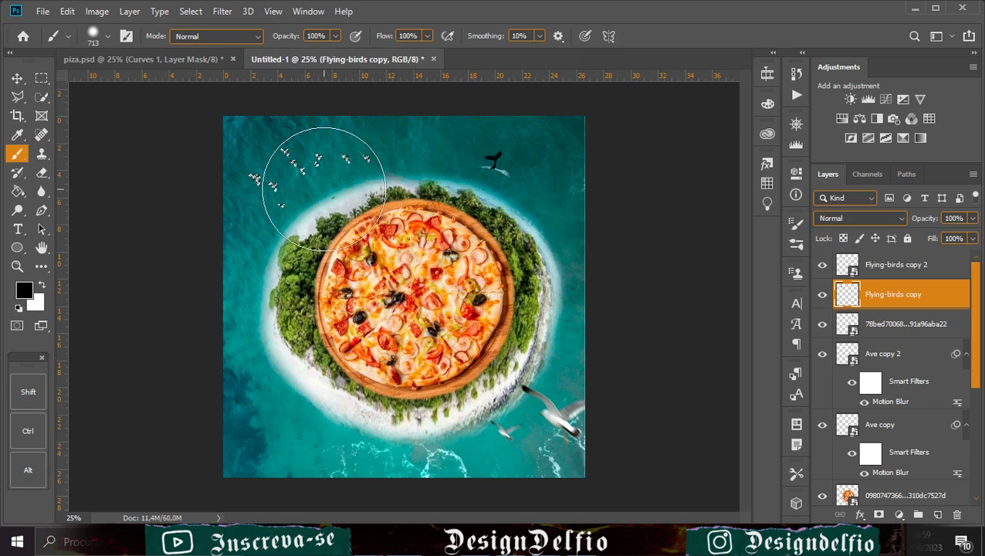
Shift the black flock down and slightly left so it reads as the white birds' shadow
{"action": "left_click", "coordinate": [17, 78]}
{"action": "key", "text": "Down"}
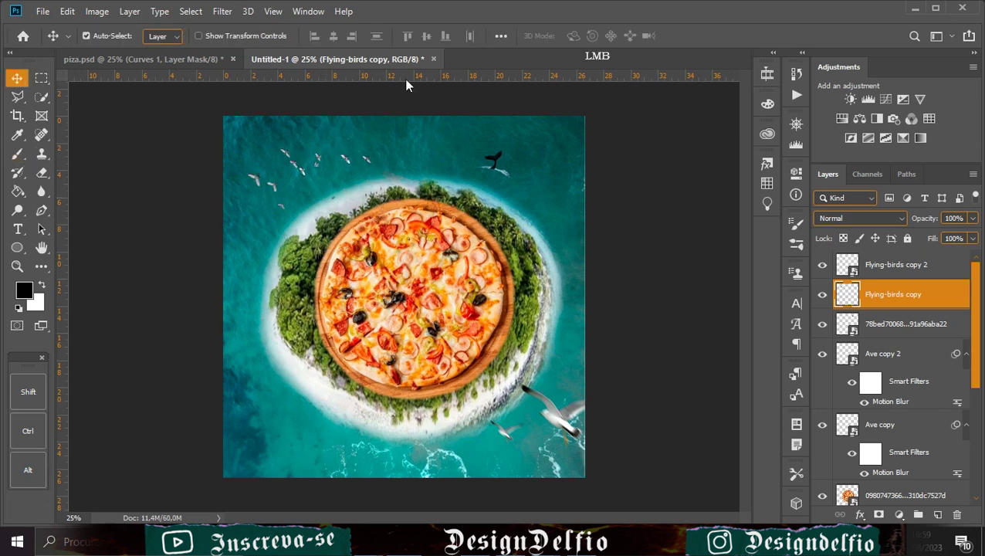
{"action": "key", "text": "Left"}
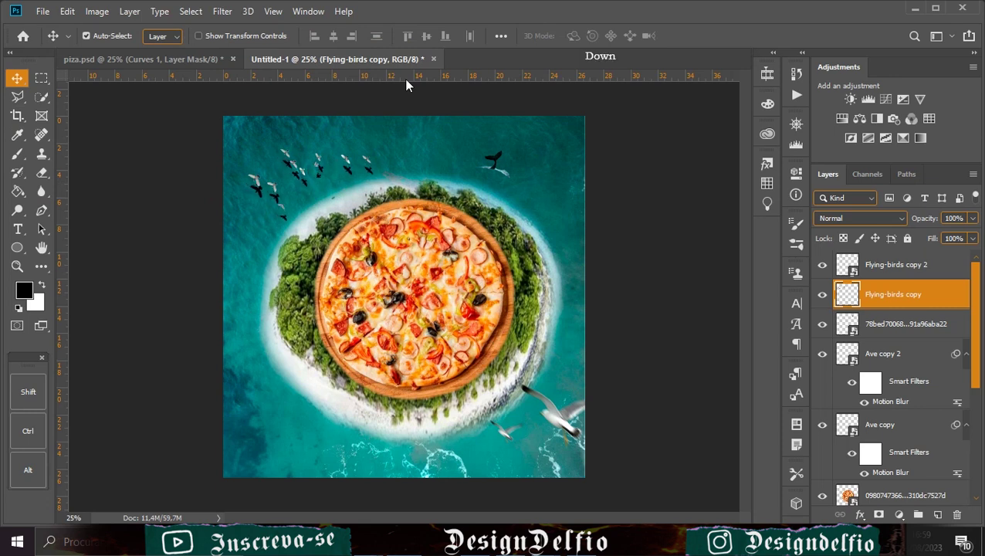
{"action": "key", "text": "Down"}
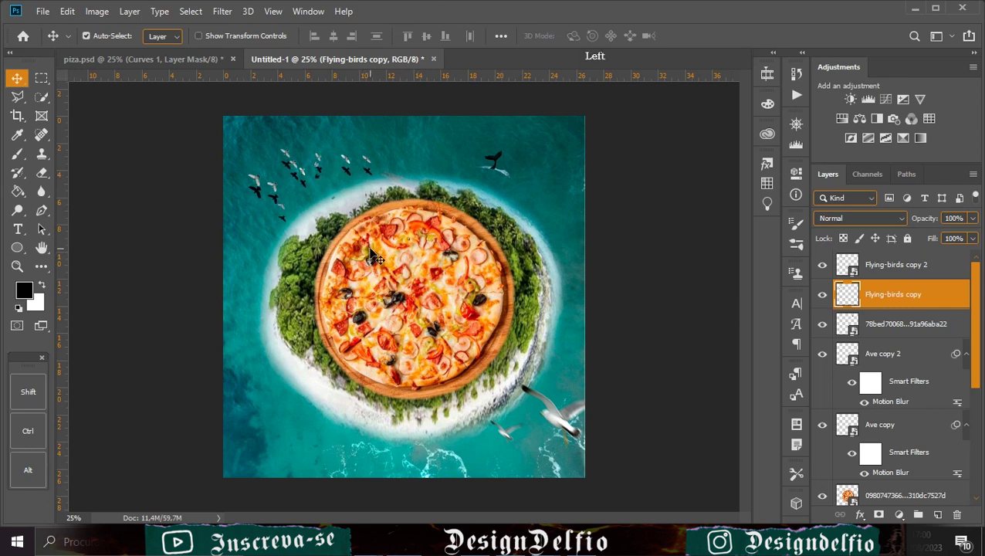
Scale the black flock shadow to 85.60% and set its layer fill to 61%
{"action": "key", "text": "ctrl+t"}
{"action": "left_click_drag", "start_coordinate": [364, 193], "coordinate": [359, 190]}
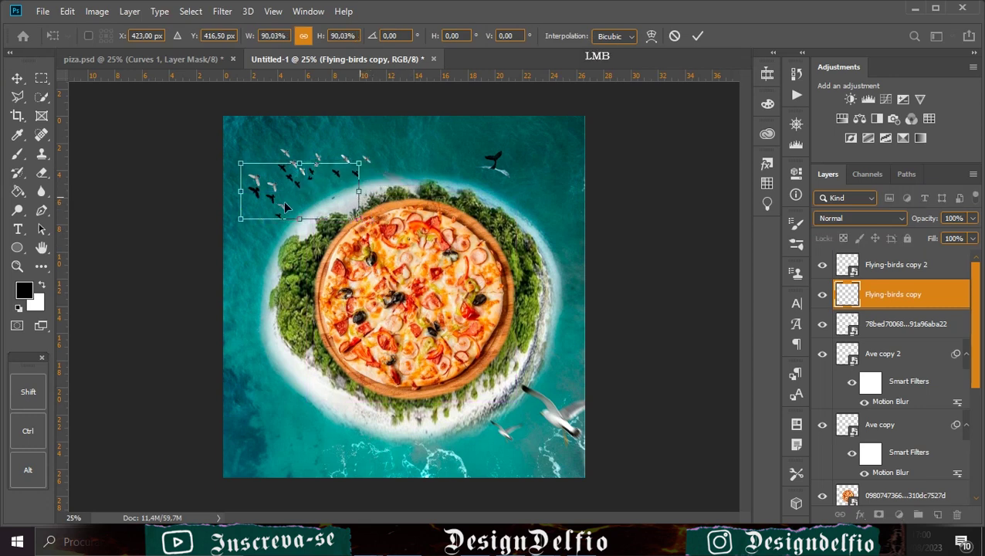
{"action": "left_click_drag", "start_coordinate": [242, 190], "coordinate": [247, 191]}
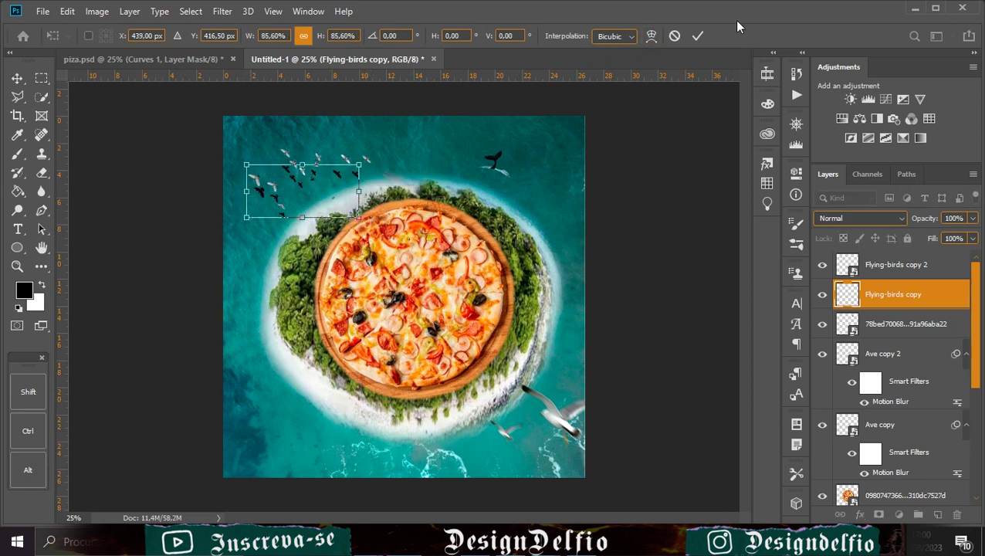
{"action": "left_click", "coordinate": [697, 35]}
{"action": "left_click", "coordinate": [973, 238]}
{"action": "left_click_drag", "start_coordinate": [974, 255], "coordinate": [943, 257]}
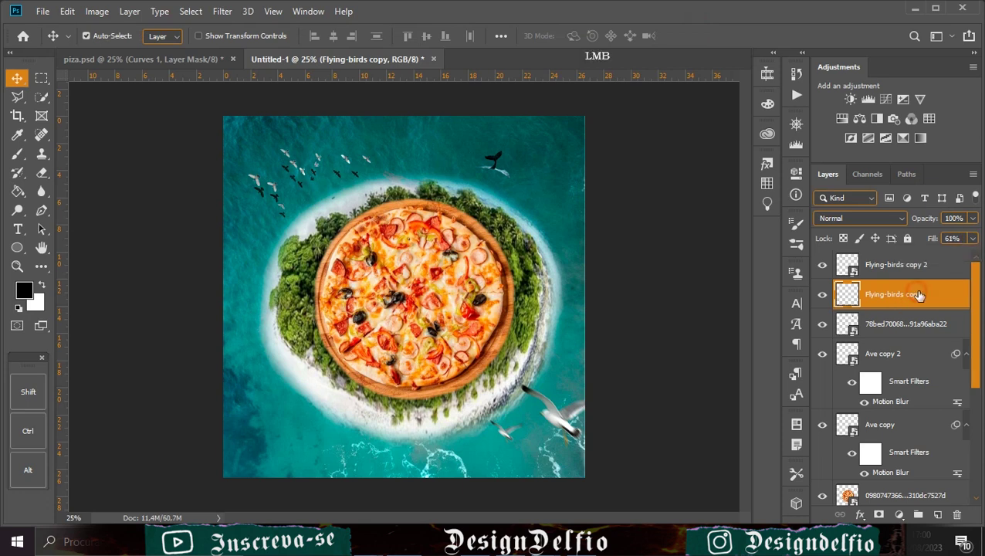
Place cloud image 3 at 135.45% over the canvas's lower-left area and cloud image 1 along its upper-left edge
{"action": "left_click", "coordinate": [899, 264]}
{"action": "left_click_drag", "start_coordinate": [346, 418], "coordinate": [460, 446]}
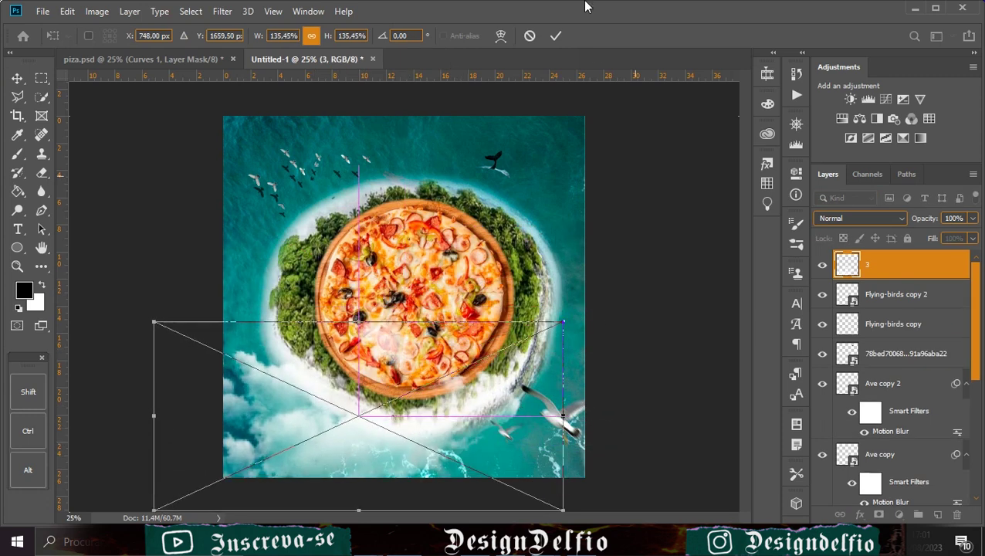
{"action": "left_click", "coordinate": [555, 36]}
{"action": "left_click_drag", "start_coordinate": [425, 267], "coordinate": [381, 108]}
{"action": "left_click", "coordinate": [558, 35]}
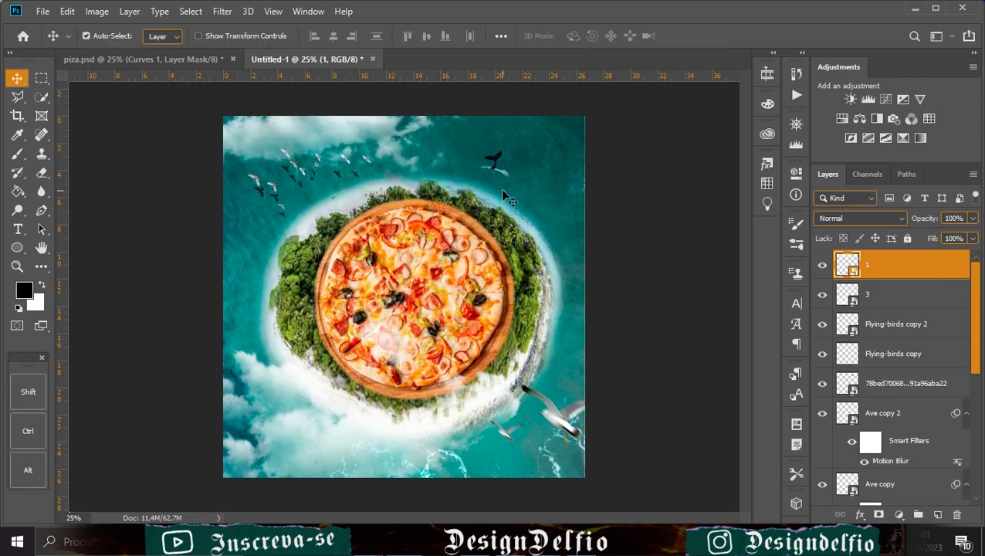
Place the nuvens cloud image over the pizza and enlarge it to span the full width of the canvas
{"action": "left_click_drag", "start_coordinate": [450, 384], "coordinate": [434, 348]}
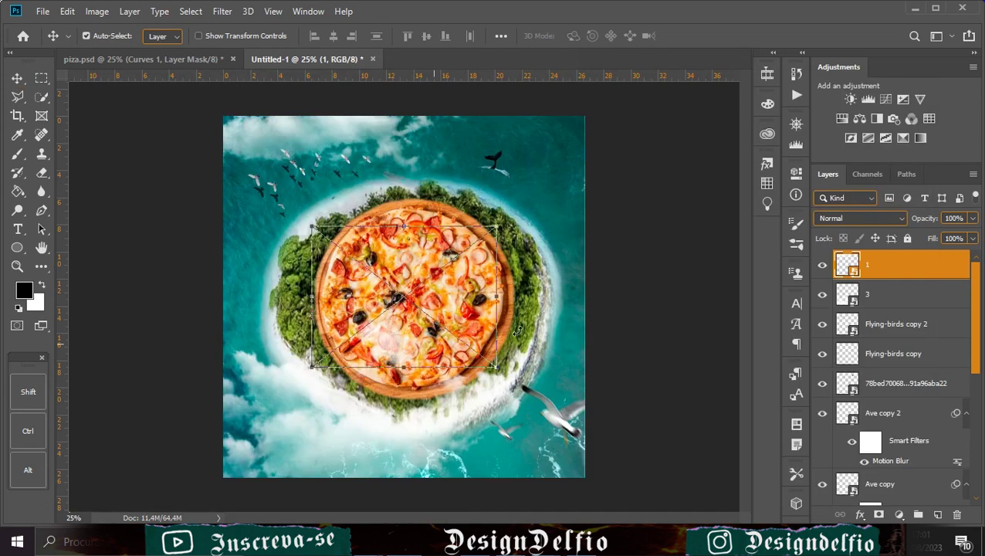
{"action": "left_click_drag", "start_coordinate": [511, 297], "coordinate": [653, 282]}
{"action": "left_click_drag", "start_coordinate": [310, 300], "coordinate": [211, 337]}
{"action": "left_click_drag", "start_coordinate": [220, 299], "coordinate": [225, 279]}
{"action": "left_click_drag", "start_coordinate": [523, 310], "coordinate": [522, 318]}
{"action": "key", "text": "Return"}
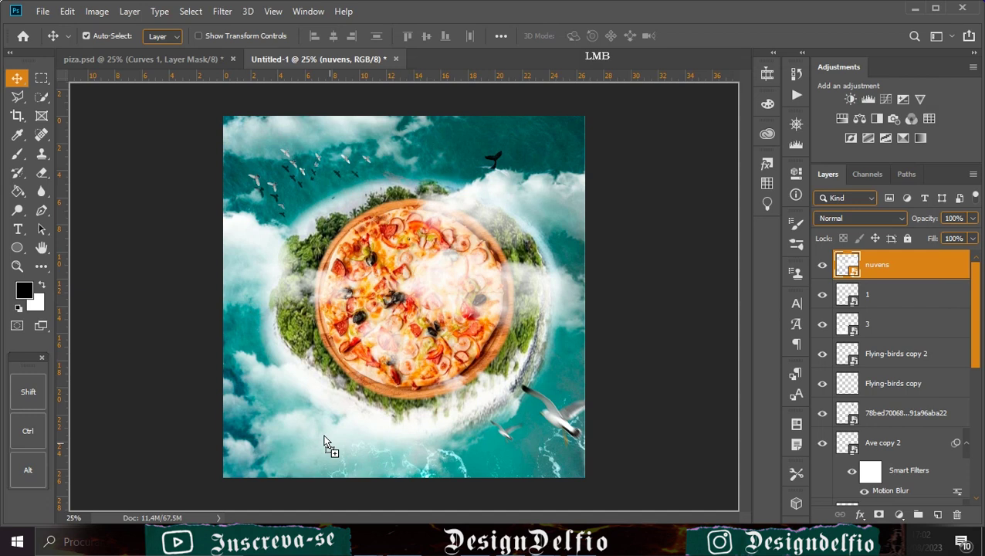
Place the PNG - element - nuvem 2 cloud in the canvas's lower-right corner and cloud image 2 at 100.02% along its upper-right edge
{"action": "key", "text": "ctrl+t"}
{"action": "left_click_drag", "start_coordinate": [323, 430], "coordinate": [592, 488]}
{"action": "left_click_drag", "start_coordinate": [625, 357], "coordinate": [601, 451]}
{"action": "left_click", "coordinate": [556, 35]}
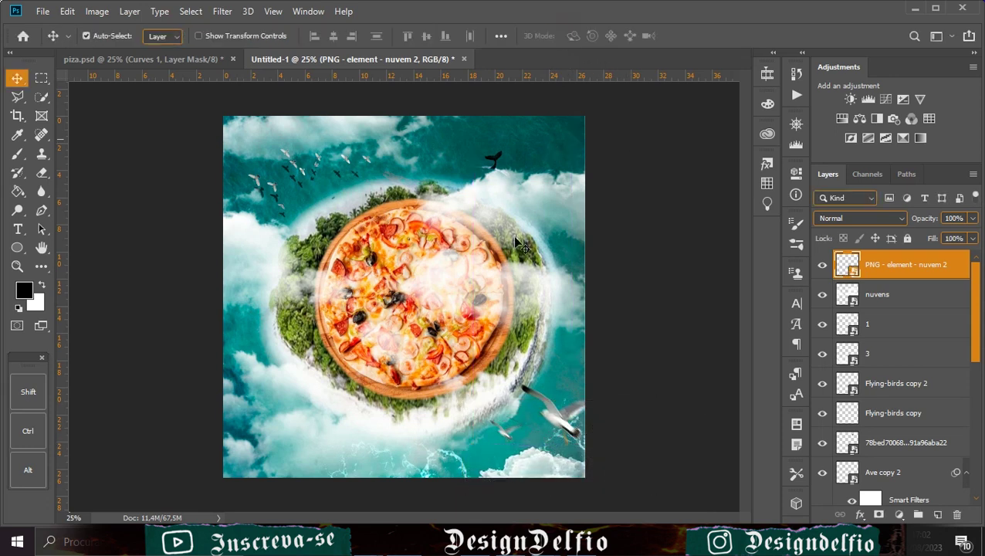
{"action": "left_click_drag", "start_coordinate": [413, 312], "coordinate": [551, 107]}
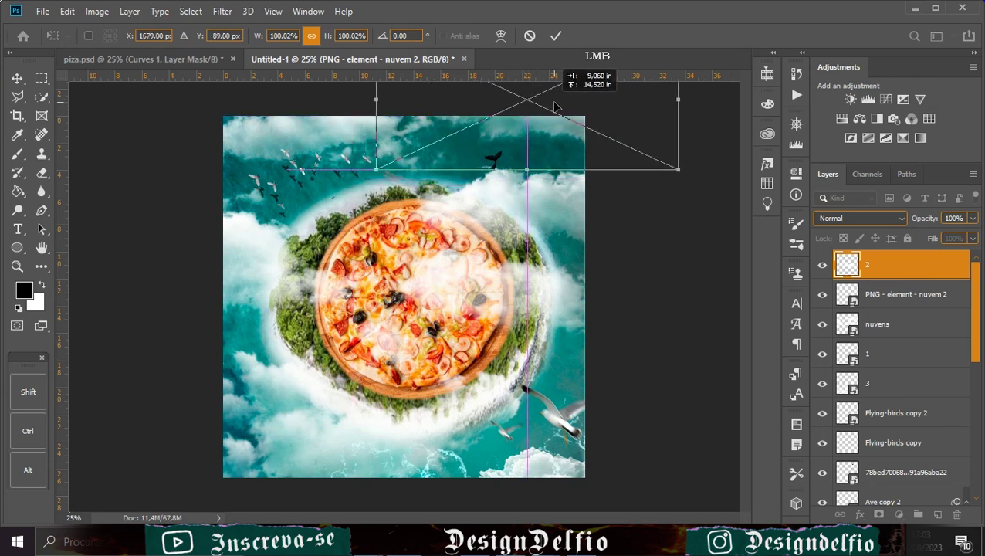
{"action": "left_click_drag", "start_coordinate": [555, 106], "coordinate": [554, 113]}
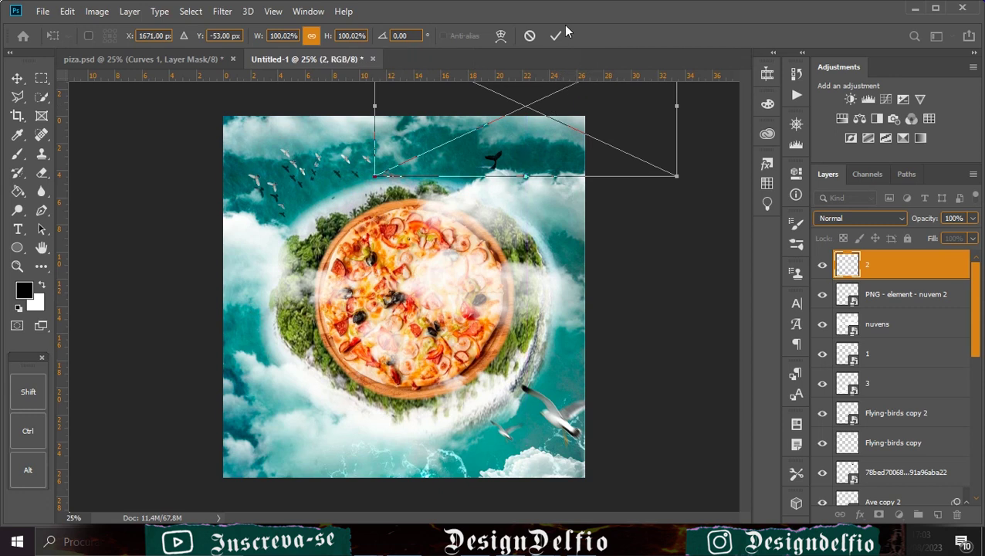
Add a layer mask to the nuvens layer and brush black with a 353 px tip over the upper-right cloud's outer edge
{"action": "left_click", "coordinate": [549, 212]}
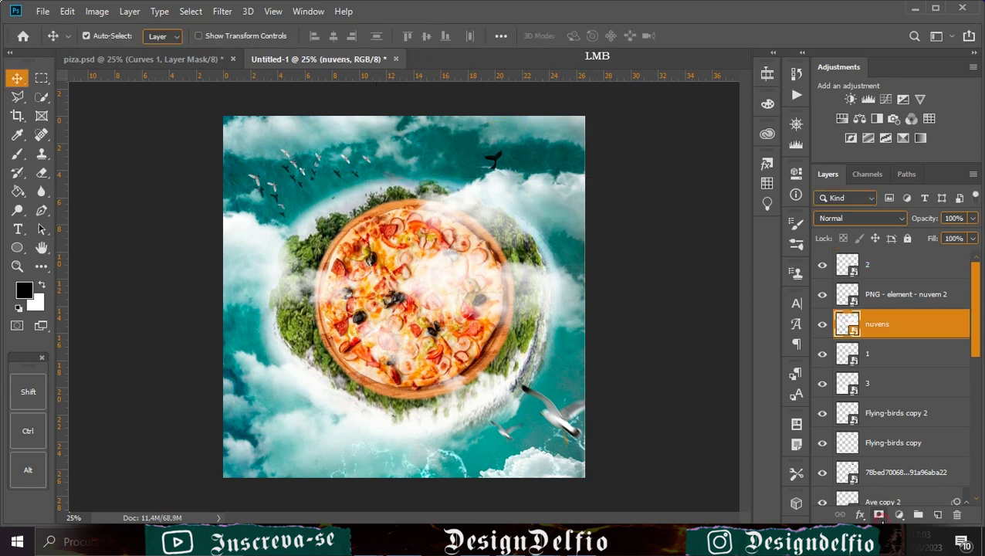
{"action": "left_click", "coordinate": [878, 514]}
{"action": "key", "text": "b"}
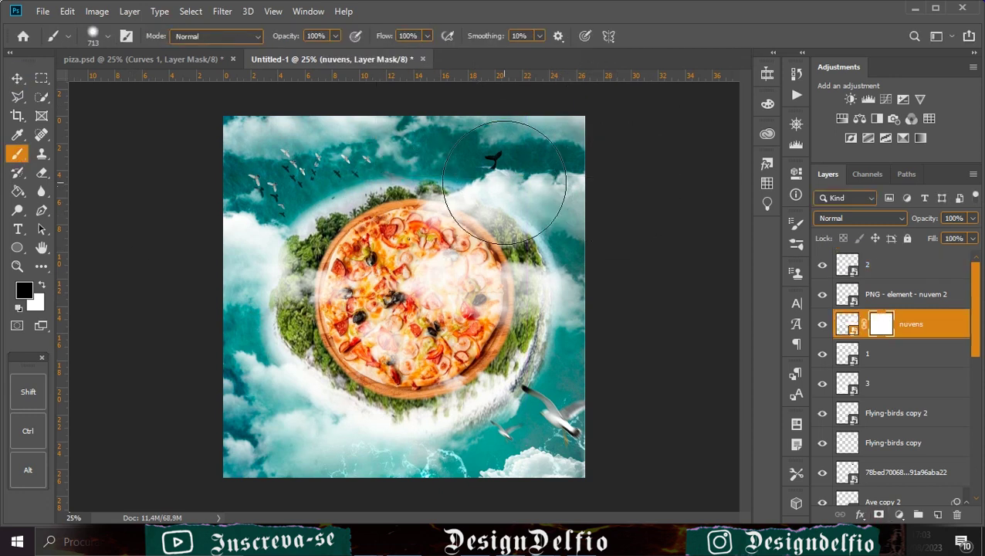
{"action": "right_click", "coordinate": [449, 204], "text": "alt"}
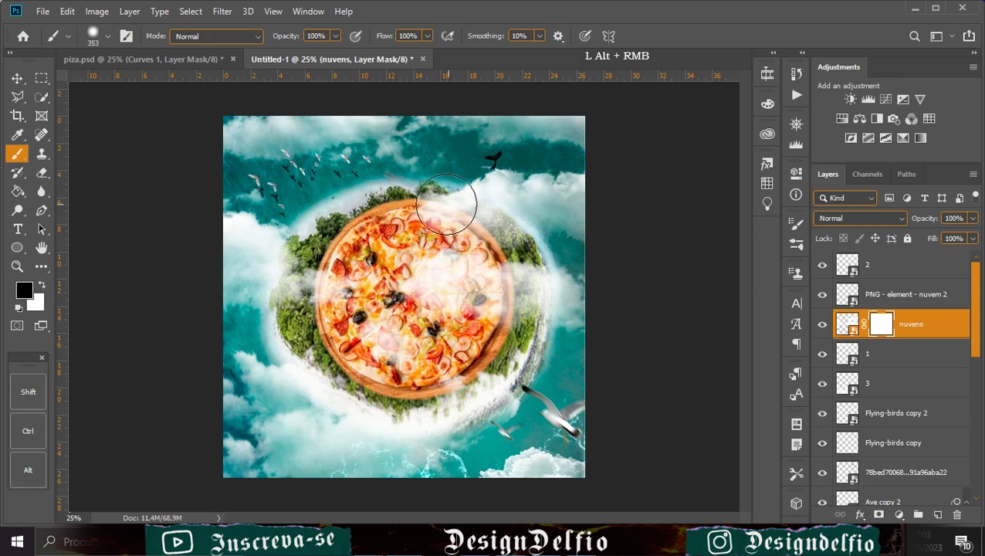
{"action": "left_click_drag", "start_coordinate": [540, 162], "coordinate": [563, 166]}
{"action": "mouse_move", "coordinate": [587, 210]}
{"action": "left_mouse_down"}
{"action": "mouse_move", "coordinate": [663, 207]}
{"action": "mouse_move", "coordinate": [654, 250]}
{"action": "mouse_move", "coordinate": [615, 277]}
{"action": "left_mouse_up"}
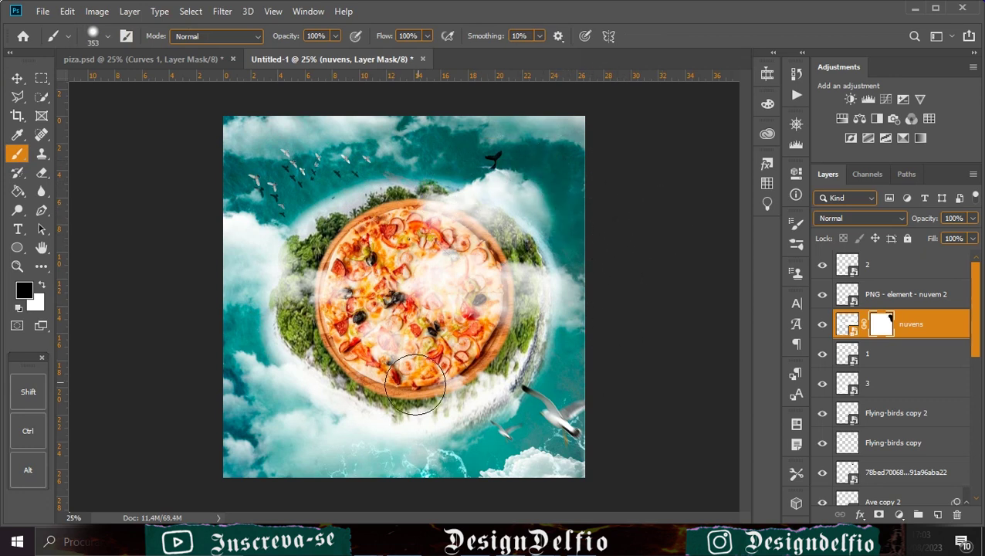
Convert the masked nuvens layer to a smart object
{"action": "left_click", "coordinate": [17, 78]}
{"action": "right_click", "coordinate": [905, 340]}
{"action": "left_click", "coordinate": [795, 150]}
Outline the cloud at the island's upper right with the Polygonal Lasso and rasterize the nuvens layer
{"action": "left_click", "coordinate": [17, 95]}
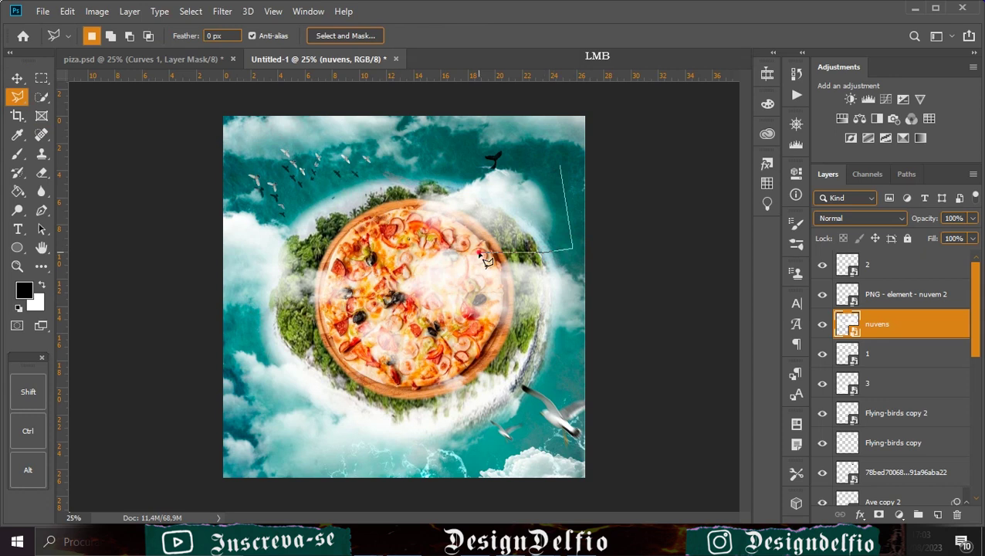
{"action": "left_click", "coordinate": [501, 154]}
{"action": "left_click", "coordinate": [561, 165]}
{"action": "right_click", "coordinate": [926, 325]}
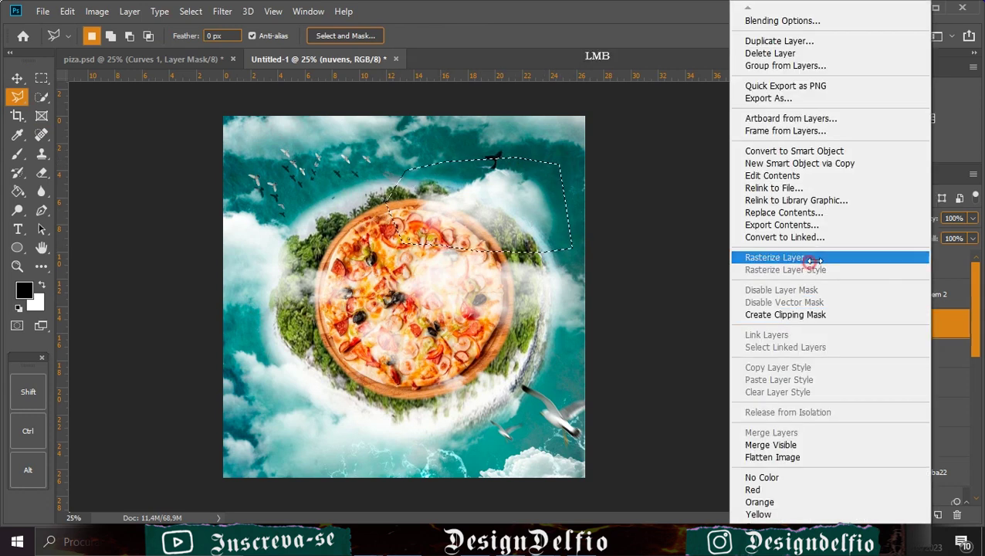
{"action": "left_click", "coordinate": [761, 259]}
Scale the selected cloud to 85.42%, shift it outward over the island's upper-right shore, and deselect it
{"action": "key", "text": "v"}
{"action": "left_click_drag", "start_coordinate": [486, 192], "coordinate": [535, 215]}
{"action": "key", "text": "ctrl+t"}
{"action": "left_click_drag", "start_coordinate": [534, 164], "coordinate": [533, 178]}
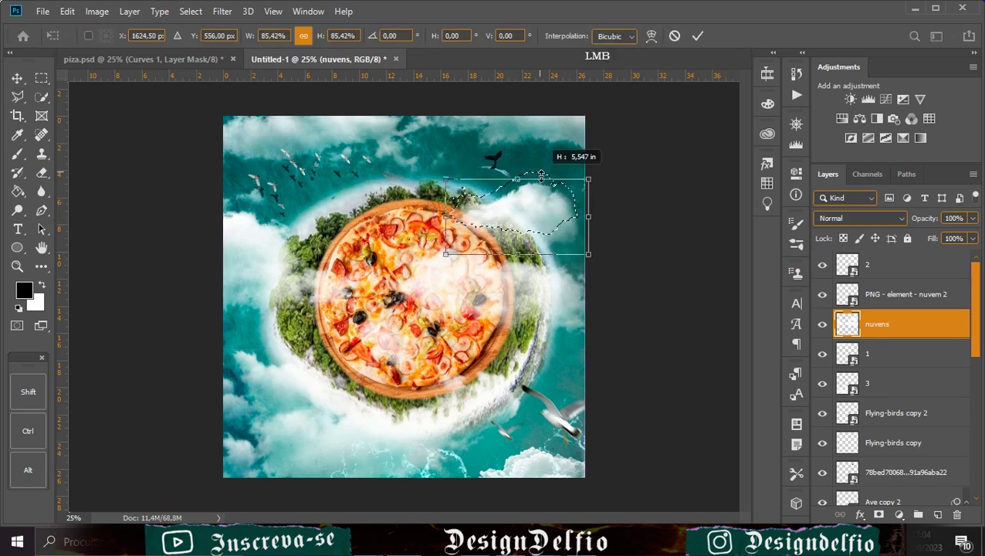
{"action": "left_click_drag", "start_coordinate": [536, 220], "coordinate": [534, 206]}
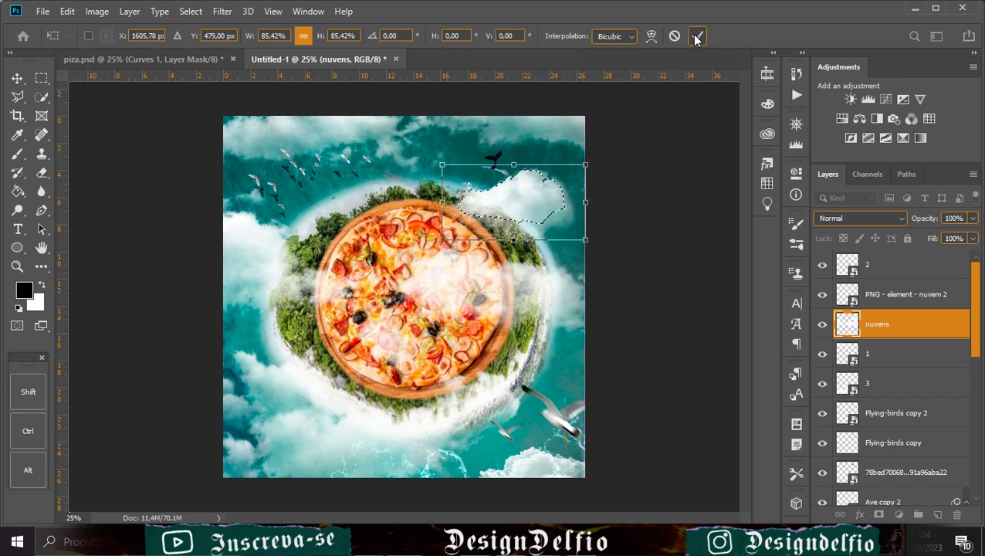
{"action": "left_click", "coordinate": [697, 35]}
{"action": "key", "text": "ctrl+d"}
{"action": "key", "text": "ctrl+semicolon"}
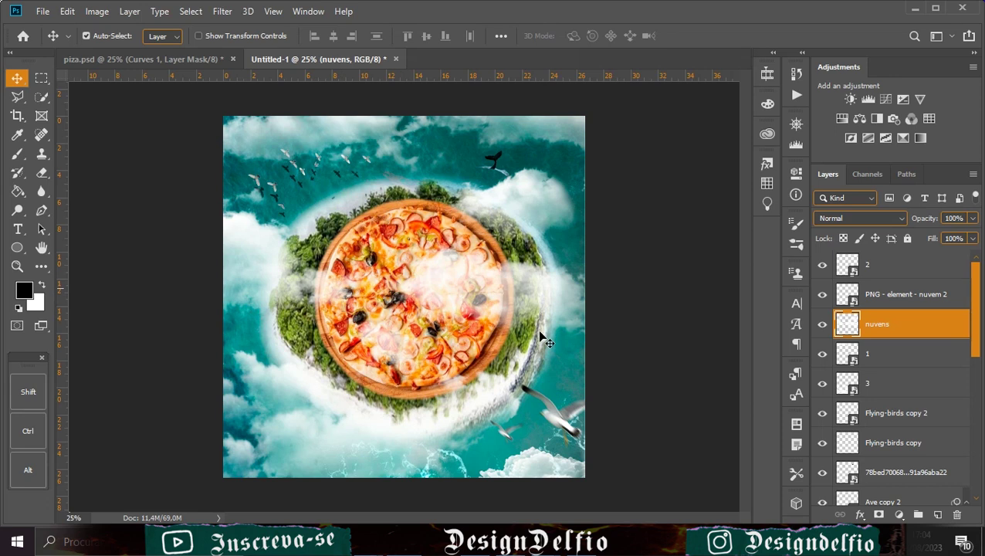
Add a Color Lookup adjustment above all layers using the 3Strip.look 3D LUT
{"action": "left_click", "coordinate": [900, 269]}
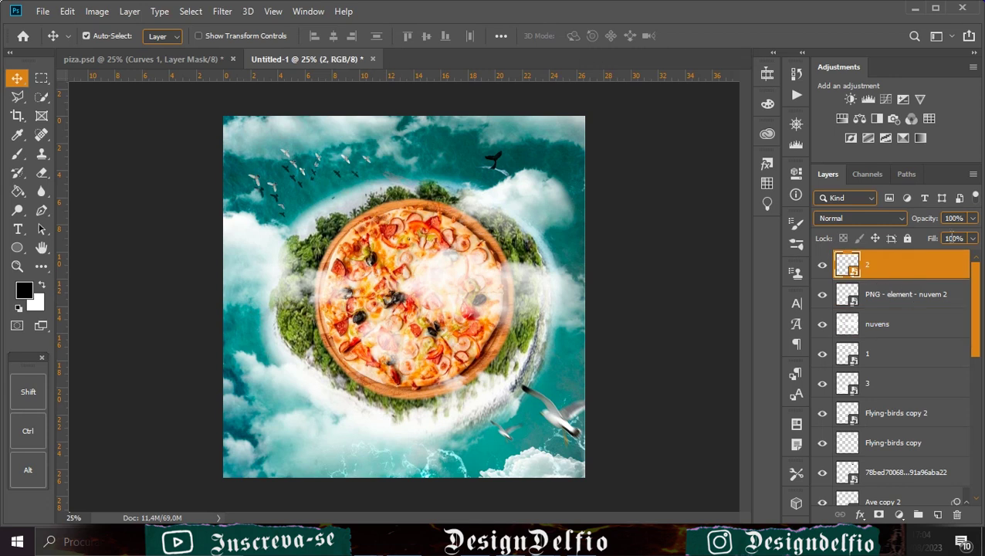
{"action": "left_click", "coordinate": [929, 119]}
{"action": "left_click", "coordinate": [699, 216]}
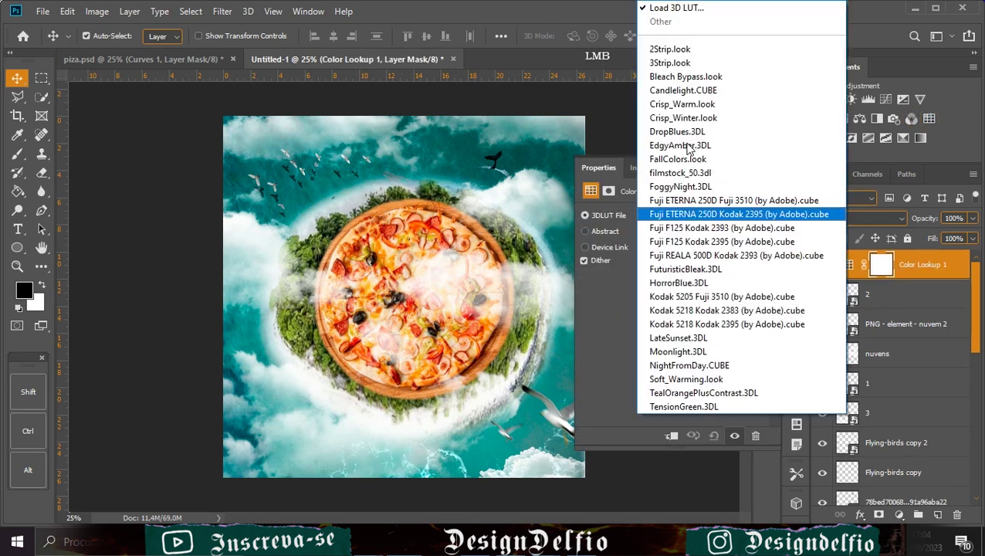
{"action": "left_click", "coordinate": [690, 64]}
{"action": "left_click", "coordinate": [754, 168]}
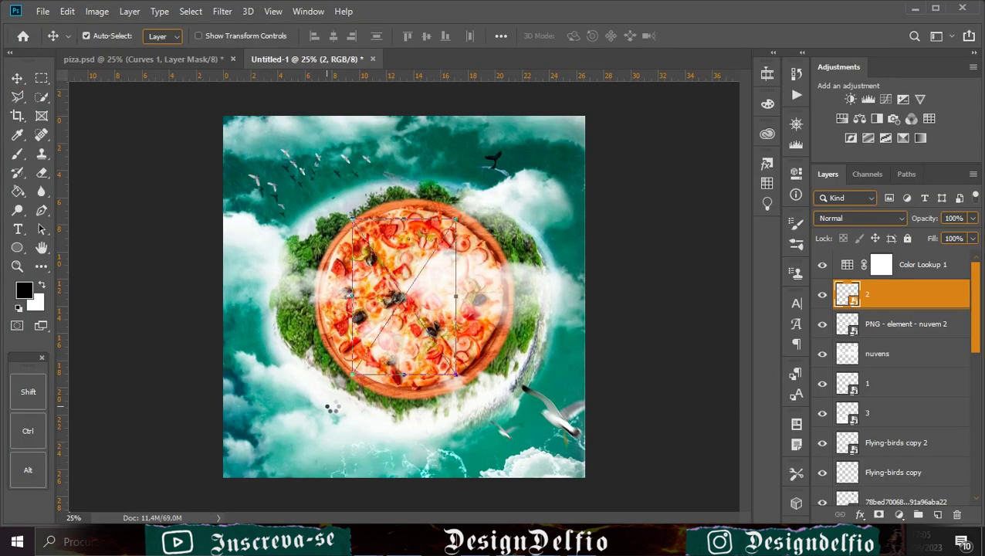
Place the skydiver image at about 110% over the pizza's lower-left part
{"action": "left_click_drag", "start_coordinate": [440, 305], "coordinate": [397, 383]}
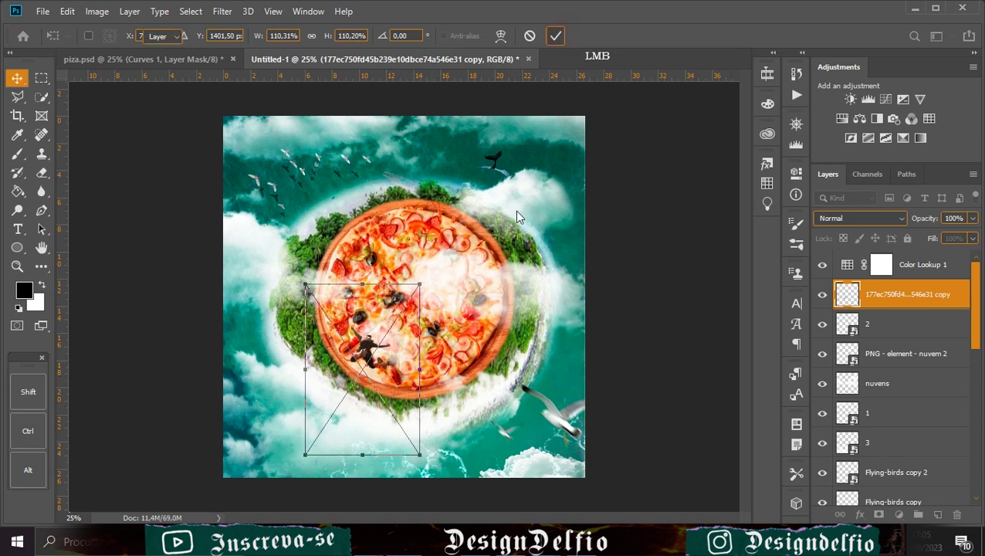
{"action": "left_click", "coordinate": [555, 35]}
{"action": "key", "text": "ctrl"}
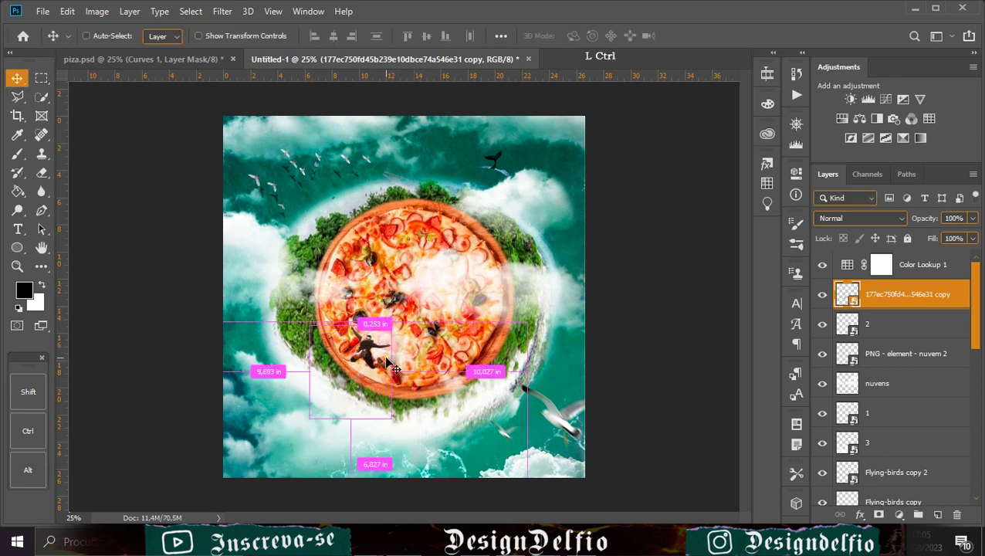
Duplicate the skydiver and make the copy a horizontally flipped version enlarged to about 132.8%
{"action": "key", "text": "ctrl+j"}
{"action": "key", "text": "ctrl+t"}
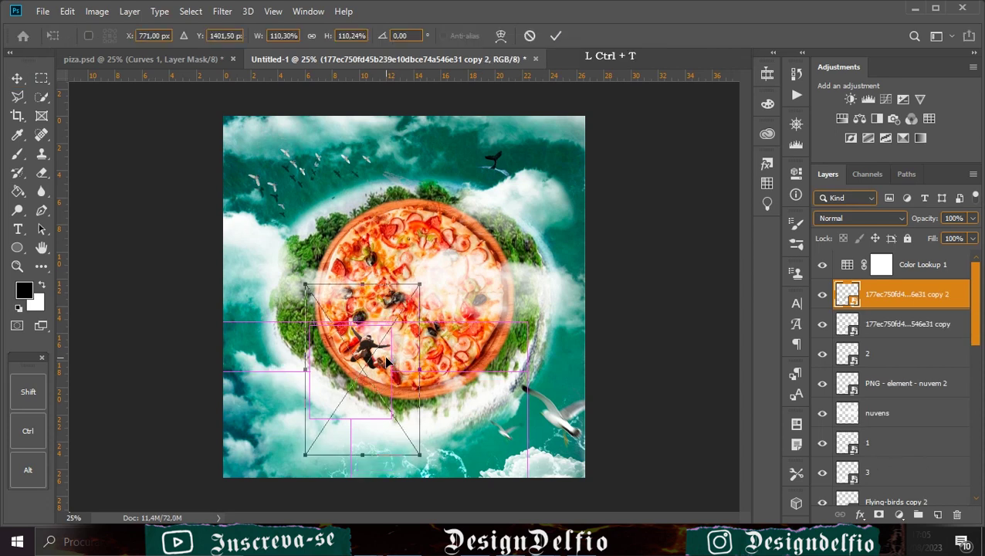
{"action": "left_click_drag", "start_coordinate": [412, 484], "coordinate": [423, 500]}
{"action": "left_click_drag", "start_coordinate": [400, 385], "coordinate": [531, 348]}
{"action": "right_click", "coordinate": [490, 351]}
{"action": "left_click", "coordinate": [516, 332]}
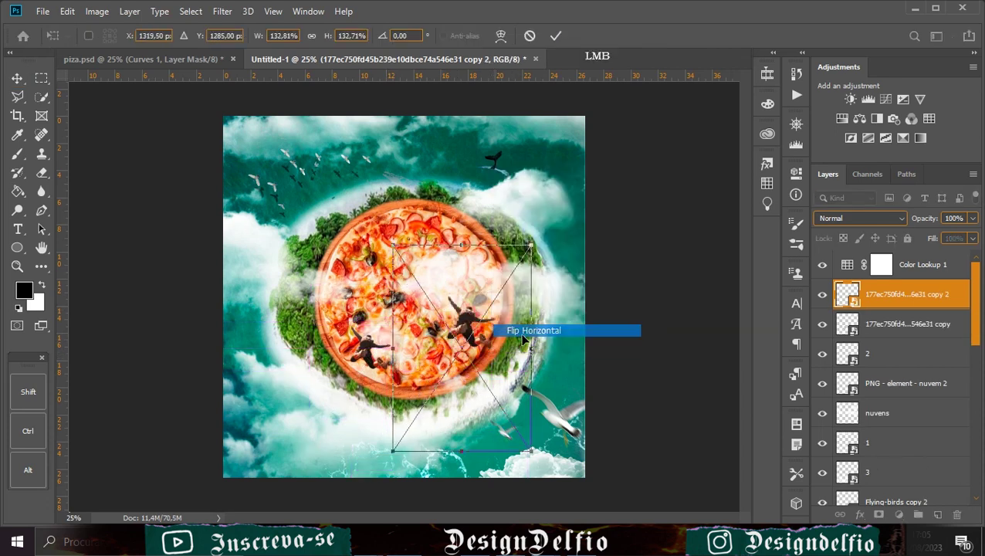
Move the flipped skydiver onto the pizza's lower-right part and nudge both skydivers slightly left
{"action": "left_click_drag", "start_coordinate": [530, 350], "coordinate": [535, 275]}
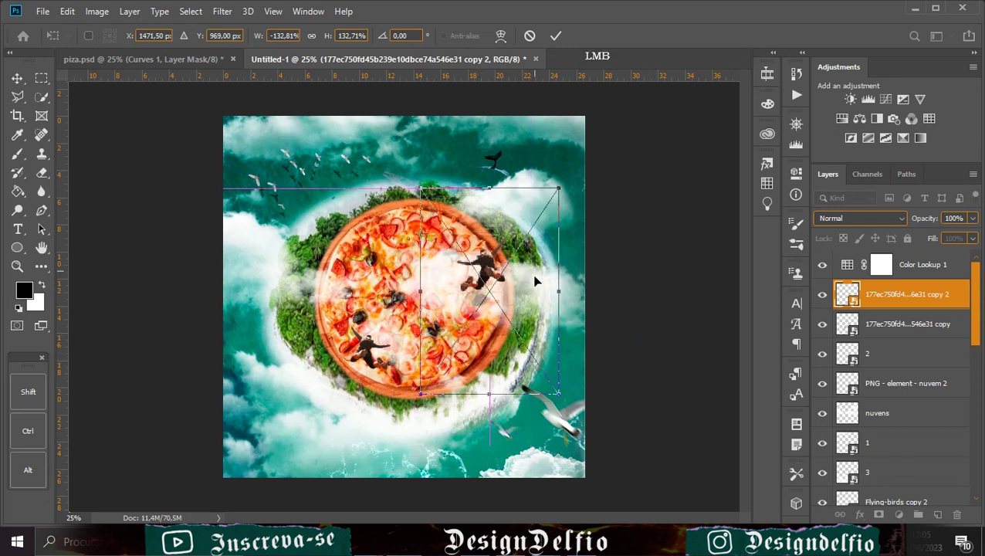
{"action": "left_click_drag", "start_coordinate": [509, 328], "coordinate": [503, 433]}
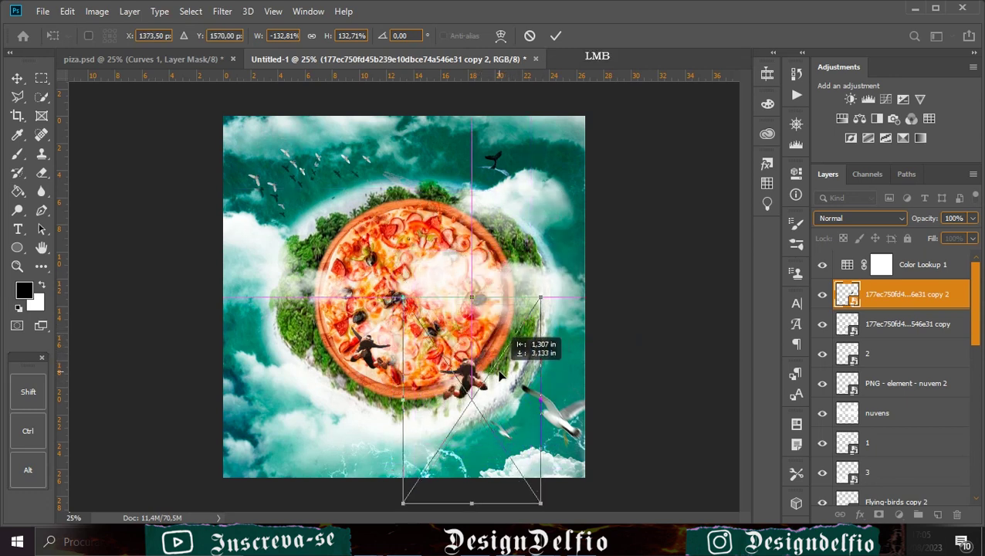
{"action": "left_click_drag", "start_coordinate": [474, 353], "coordinate": [465, 341]}
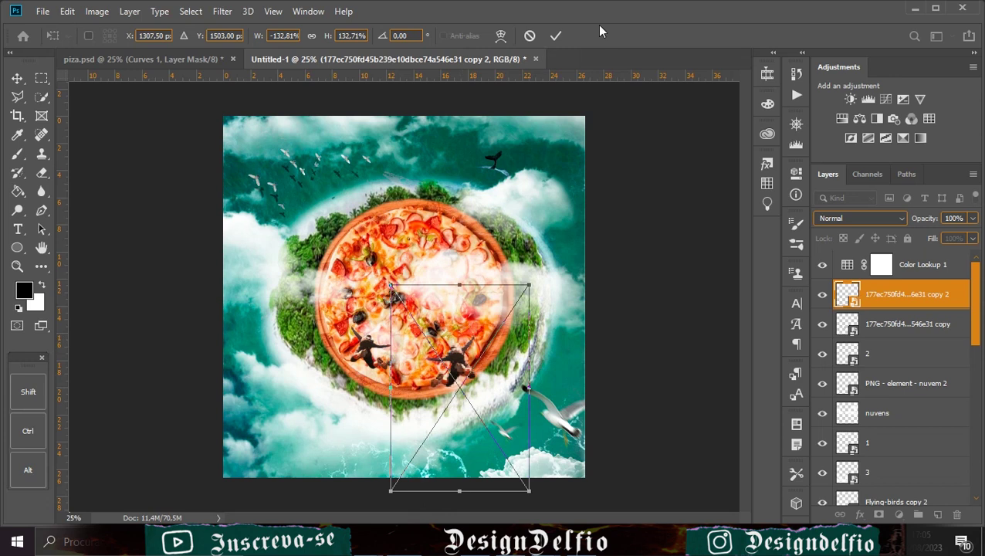
{"action": "left_click", "coordinate": [556, 35]}
{"action": "left_click_drag", "start_coordinate": [365, 356], "coordinate": [359, 353]}
{"action": "left_click_drag", "start_coordinate": [467, 375], "coordinate": [458, 380]}
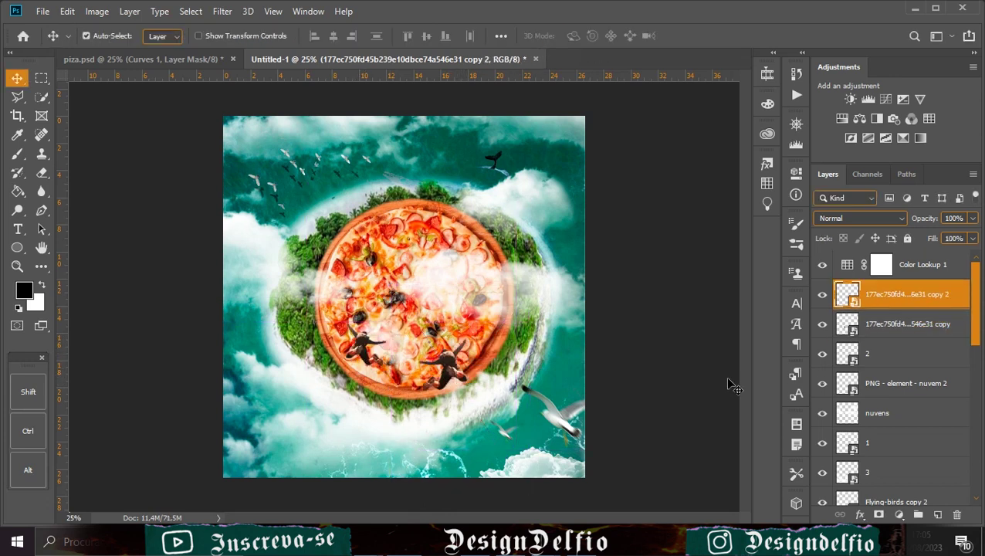
Add a new layer above Color Lookup 1 and enter the text "Pizza" above the island
{"action": "left_click", "coordinate": [902, 332], "text": "ctrl"}
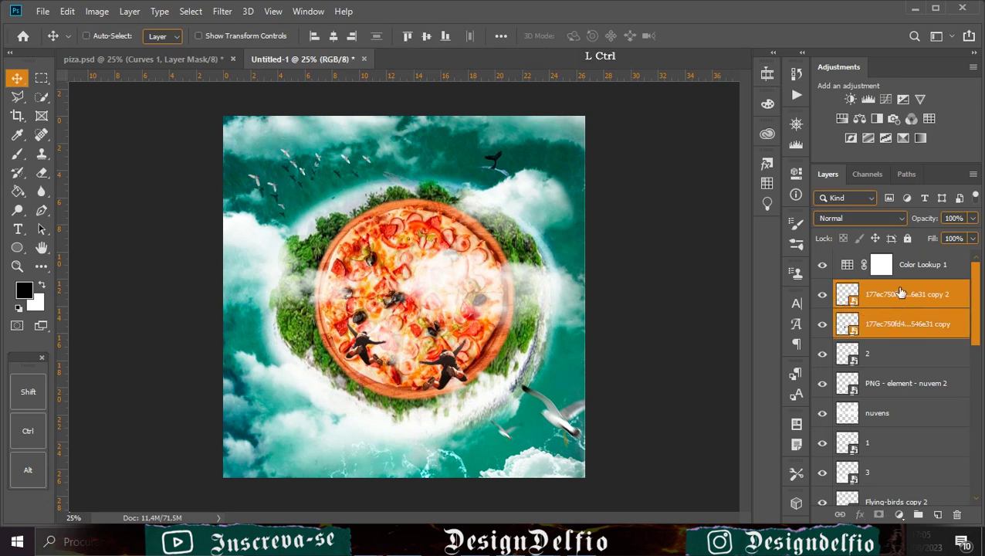
{"action": "left_click", "coordinate": [927, 299]}
{"action": "left_click", "coordinate": [936, 268]}
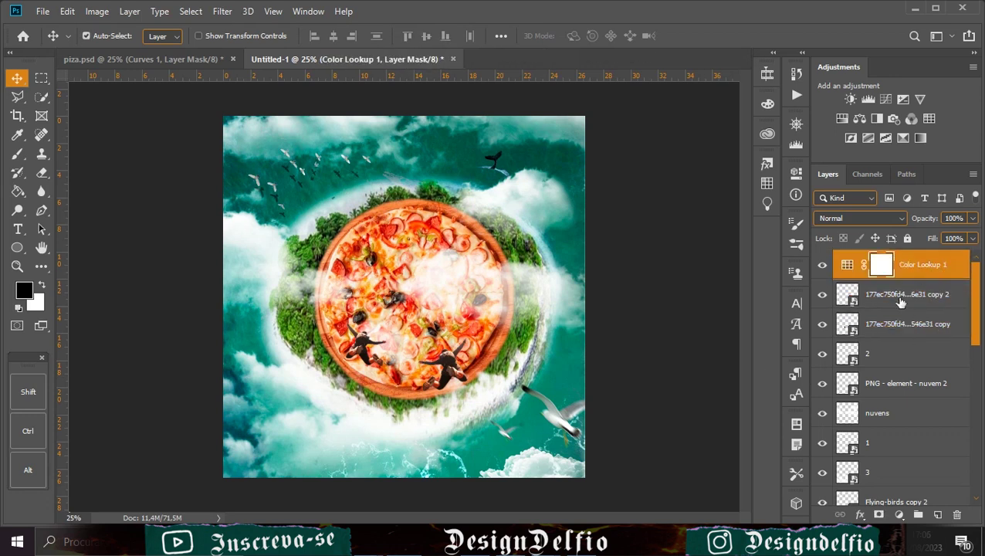
{"action": "left_click", "coordinate": [937, 514]}
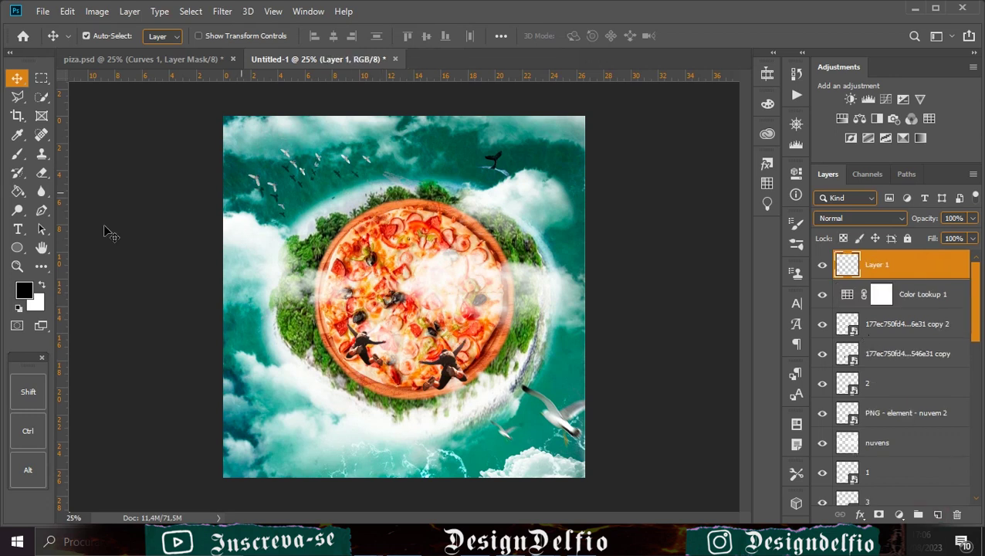
{"action": "left_click", "coordinate": [19, 236]}
{"action": "left_click", "coordinate": [357, 170]}
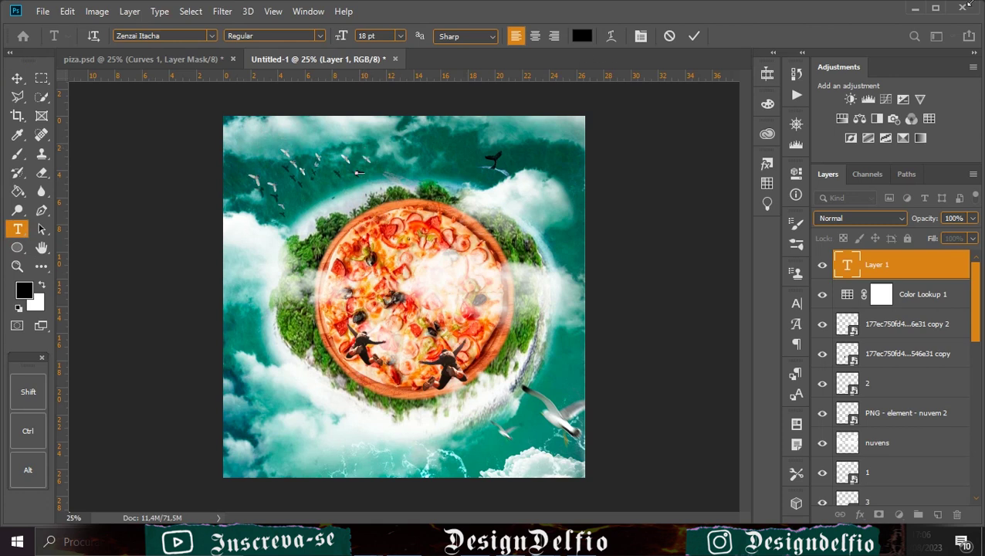
{"action": "key", "text": "ctrl+Return"}
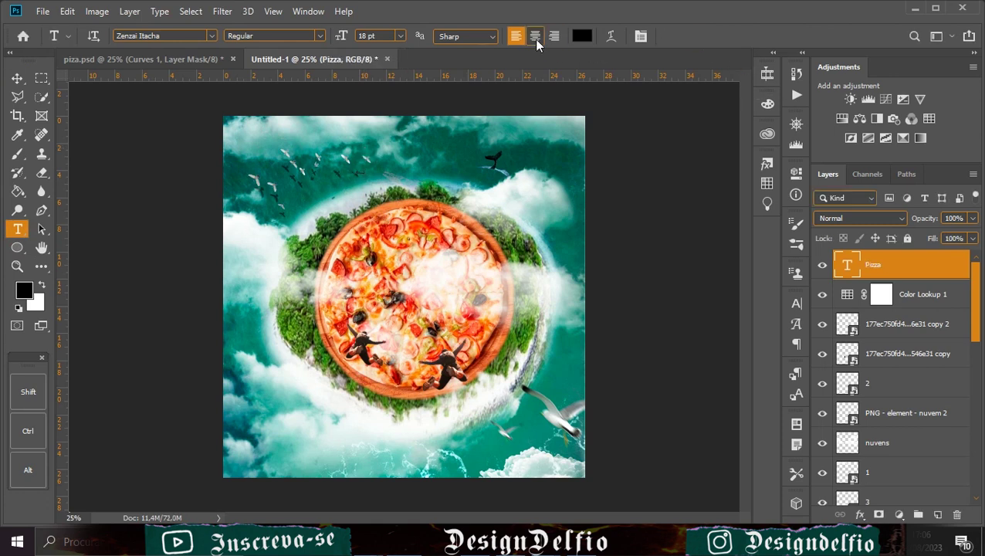
Change the Pizza text's colour to orange-red
{"action": "left_click", "coordinate": [580, 36]}
{"action": "left_click", "coordinate": [394, 226]}
{"action": "key", "text": "Return"}
Set the Pizza text in Zenzai Itacha at 72 pt
{"action": "left_click", "coordinate": [796, 303]}
{"action": "left_click", "coordinate": [709, 324]}
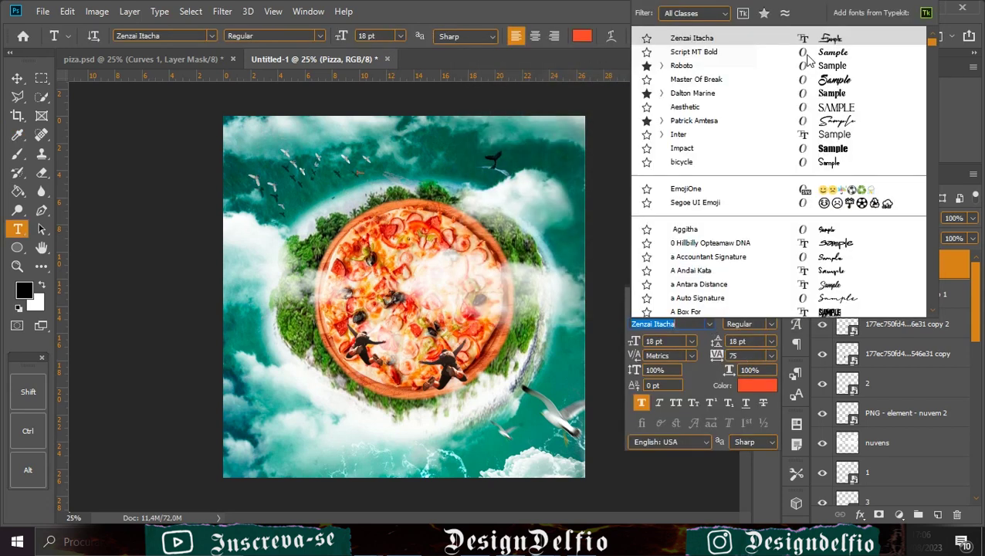
{"action": "left_click", "coordinate": [729, 39]}
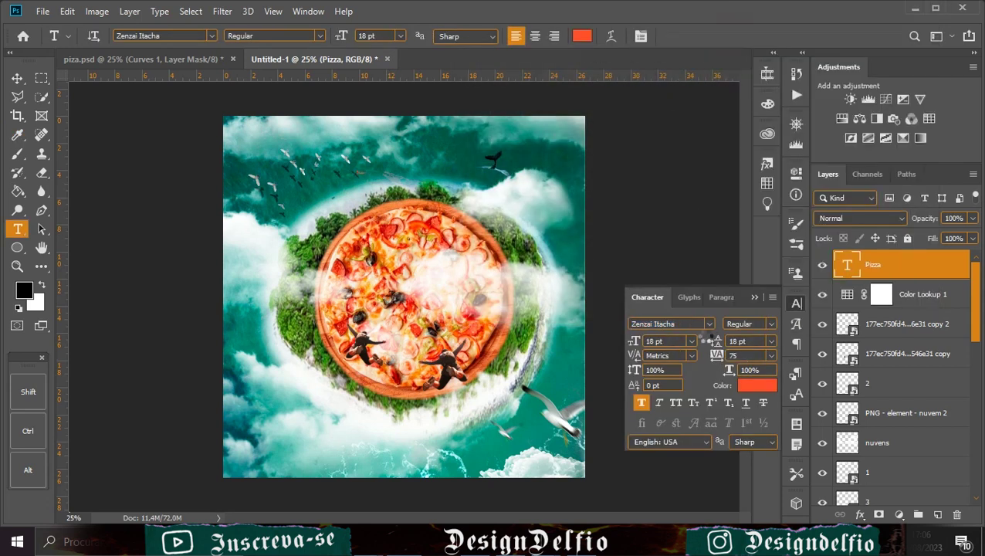
{"action": "left_click", "coordinate": [709, 324]}
{"action": "left_click", "coordinate": [692, 341]}
{"action": "left_click", "coordinate": [692, 341]}
{"action": "left_click", "coordinate": [692, 340]}
{"action": "left_click", "coordinate": [677, 517]}
Enlarge the Pizza text to 378.81% above the pizza near the canvas's upper edge
{"action": "left_click", "coordinate": [17, 78]}
{"action": "key", "text": "ctrl+t"}
{"action": "left_click_drag", "start_coordinate": [450, 180], "coordinate": [383, 167]}
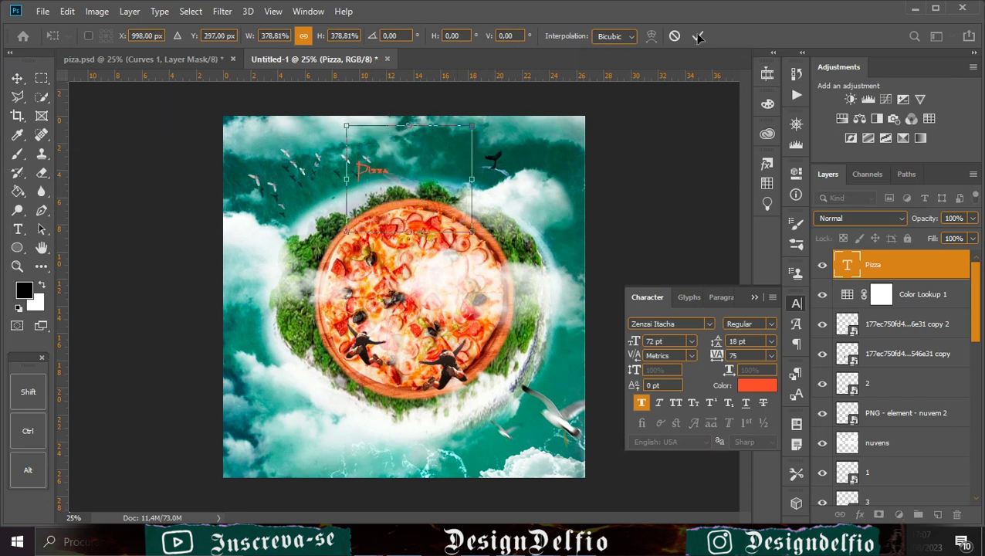
{"action": "left_click", "coordinate": [697, 36]}
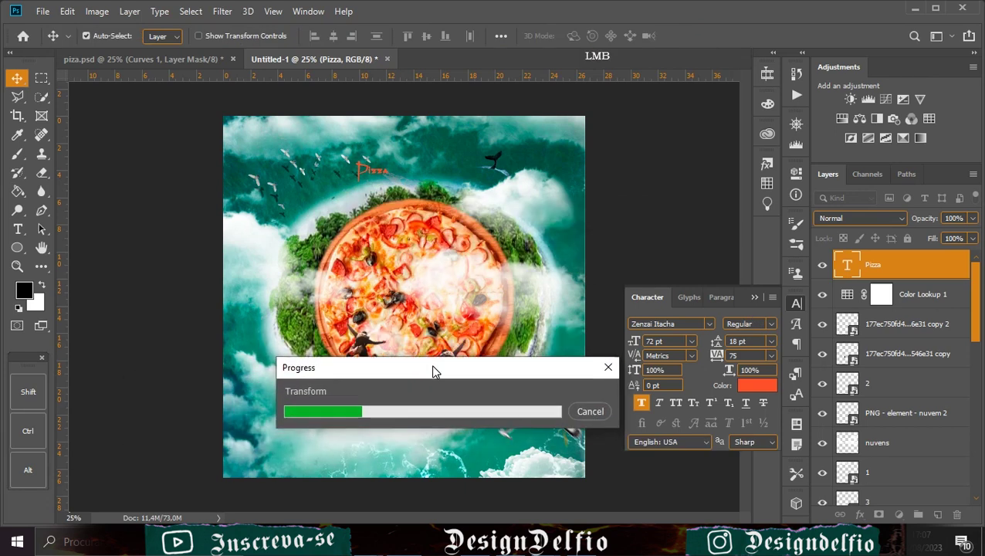
Scale the Pizza title down to 84.93% and reposition it above the island
{"action": "left_click_drag", "start_coordinate": [416, 167], "coordinate": [411, 159]}
{"action": "key", "text": "ctrl+t"}
{"action": "left_click_drag", "start_coordinate": [466, 173], "coordinate": [442, 168]}
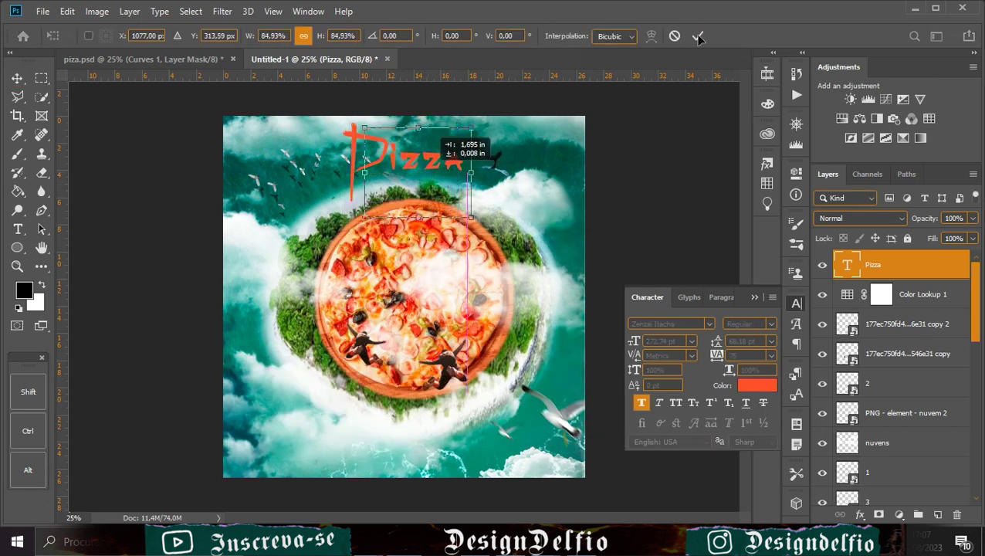
{"action": "left_click", "coordinate": [697, 36]}
Add a new layer and enter the text "português brasileiro" just below the Pizza title
{"action": "left_click", "coordinate": [937, 515]}
{"action": "left_click", "coordinate": [18, 236]}
{"action": "left_click", "coordinate": [345, 179]}
{"action": "left_click", "coordinate": [694, 36]}
Set the "português brasileiro" subtitle in Roboto at 36 pt and colour it black
{"action": "left_click", "coordinate": [797, 302]}
{"action": "left_click", "coordinate": [13, 78]}
{"action": "left_click", "coordinate": [709, 323]}
{"action": "left_click_drag", "start_coordinate": [936, 204], "coordinate": [931, 45]}
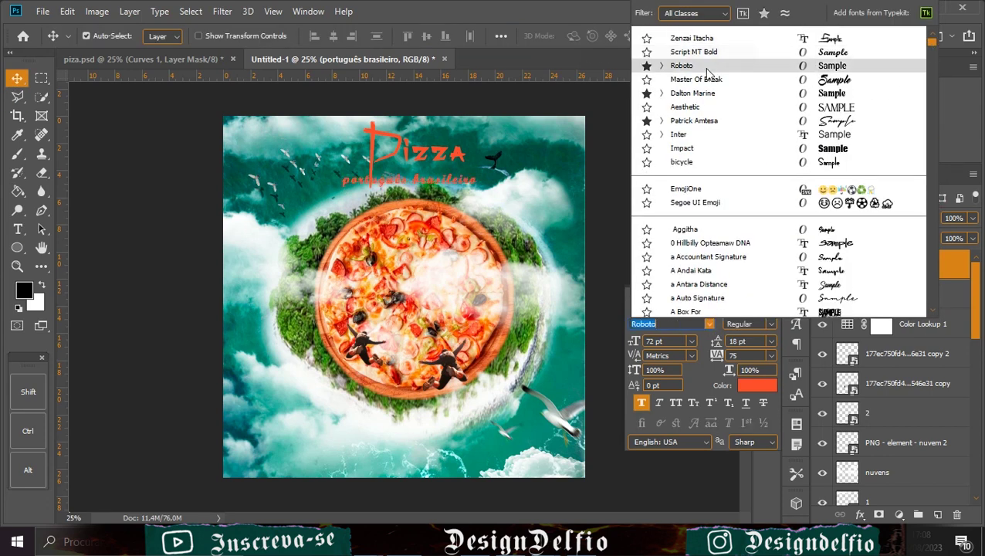
{"action": "left_click", "coordinate": [682, 65]}
{"action": "left_click", "coordinate": [757, 384]}
{"action": "left_click", "coordinate": [566, 276]}
{"action": "left_click", "coordinate": [812, 69]}
{"action": "left_click", "coordinate": [692, 340]}
{"action": "left_click", "coordinate": [660, 451]}
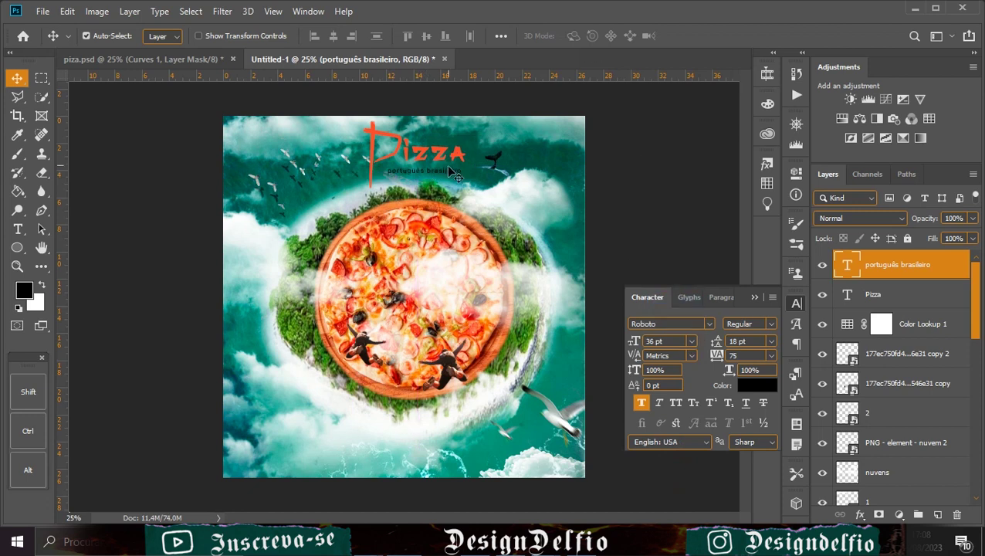
Set the subtitle's tracking to 100 and nudge it into place under the Pizza title
{"action": "left_click", "coordinate": [771, 354]}
{"action": "left_click", "coordinate": [740, 348]}
{"action": "left_click_drag", "start_coordinate": [426, 175], "coordinate": [425, 172]}
{"action": "left_click", "coordinate": [754, 297]}
Centre the Pizza title and the subtitle horizontally on the canvas, and clear the selection
{"action": "left_click", "coordinate": [436, 154]}
{"action": "key", "text": "ctrl+a"}
{"action": "left_click", "coordinate": [334, 36]}
{"action": "left_click", "coordinate": [420, 170]}
{"action": "left_click", "coordinate": [333, 37]}
{"action": "key", "text": "ctrl+d"}
Widen the letter spacing of the "português brasileiro" subtitle
{"action": "left_click", "coordinate": [797, 301]}
{"action": "left_click", "coordinate": [771, 340]}
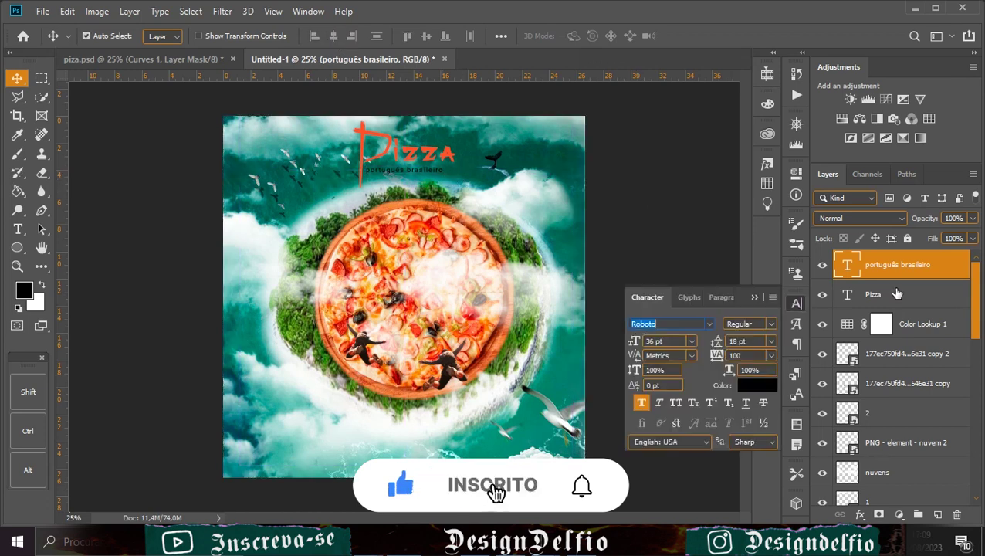
{"action": "left_click", "coordinate": [753, 292]}
{"action": "left_click", "coordinate": [770, 348]}
Try a different letter spacing on the Pizza title and undo it
{"action": "left_click", "coordinate": [872, 294]}
{"action": "left_click", "coordinate": [772, 355]}
{"action": "left_click", "coordinate": [751, 512]}
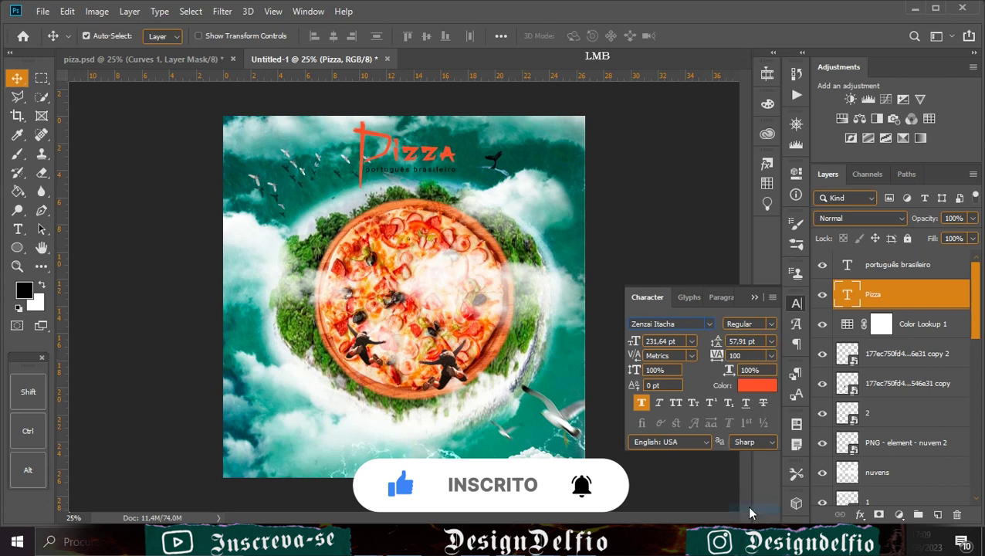
{"action": "key", "text": "ctrl+z"}
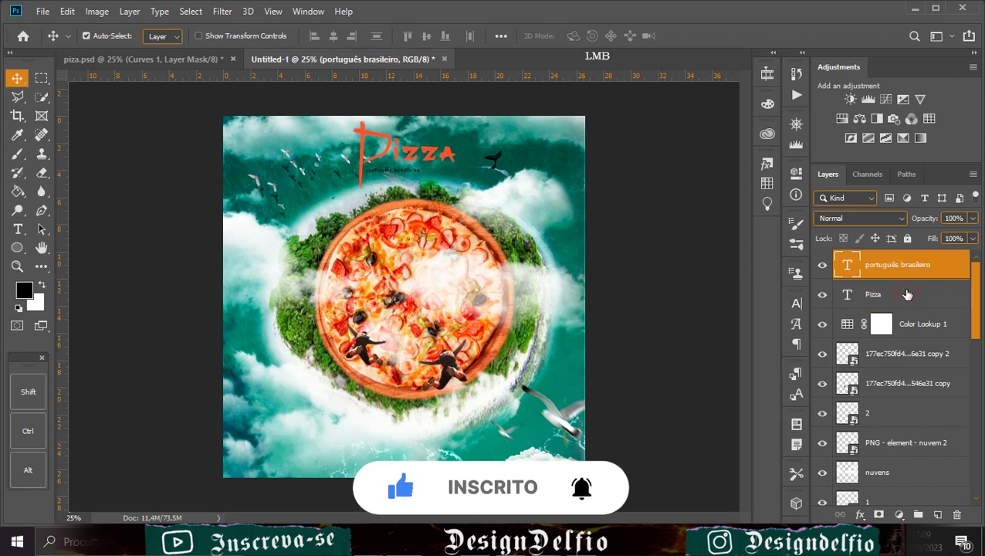
{"action": "key", "text": "ctrl+z"}
{"action": "key", "text": "ctrl"}
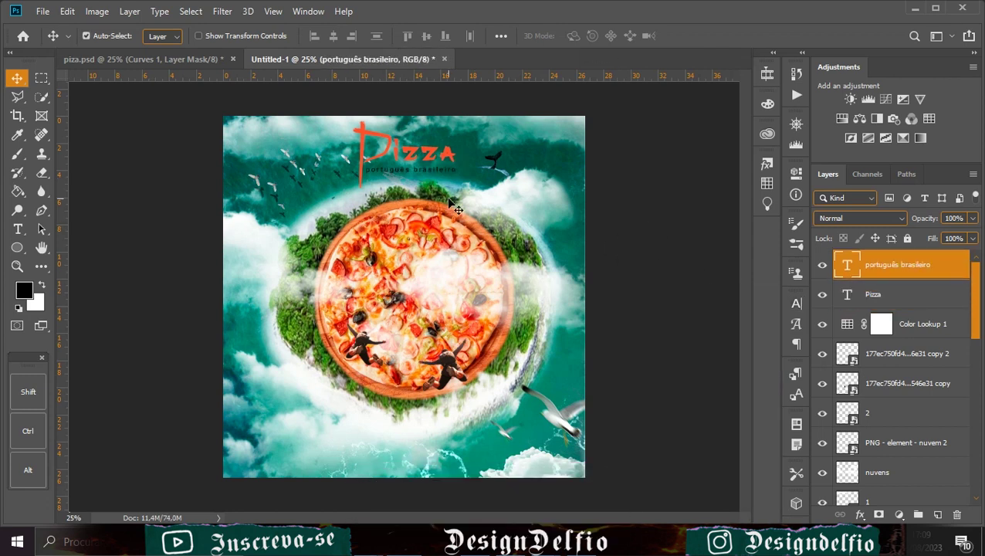
Add a thin white Stroke effect around the Pizza title
{"action": "double_click", "coordinate": [424, 265]}
{"action": "left_click", "coordinate": [425, 266]}
{"action": "left_click_drag", "start_coordinate": [720, 148], "coordinate": [830, 148]}
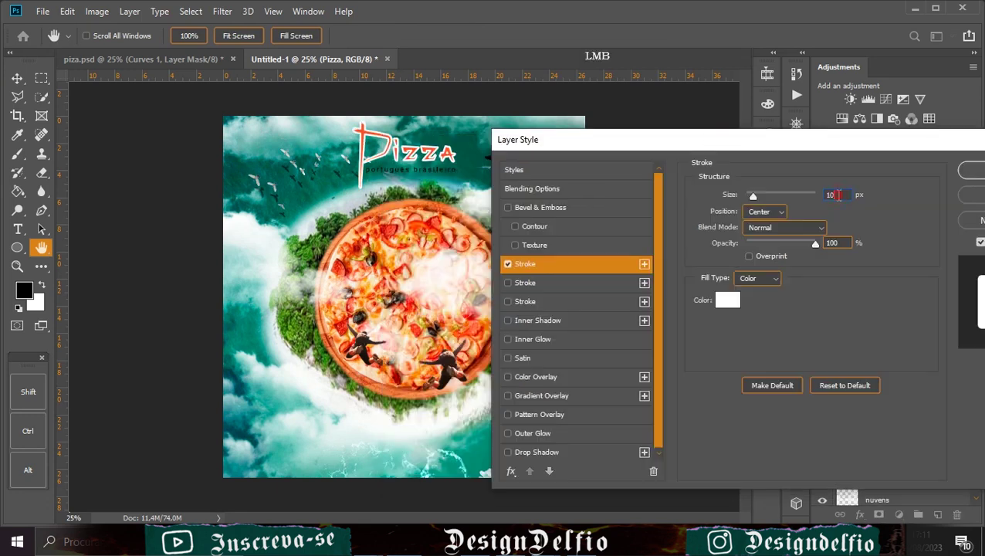
{"action": "scroll", "coordinate": [837, 194], "scroll_direction": "down", "scroll_amount": 7}
{"action": "left_click", "coordinate": [764, 212]}
{"action": "left_click", "coordinate": [764, 213]}
{"action": "scroll", "coordinate": [766, 217], "scroll_direction": "up", "scroll_amount": 2}
{"action": "left_click", "coordinate": [970, 170]}
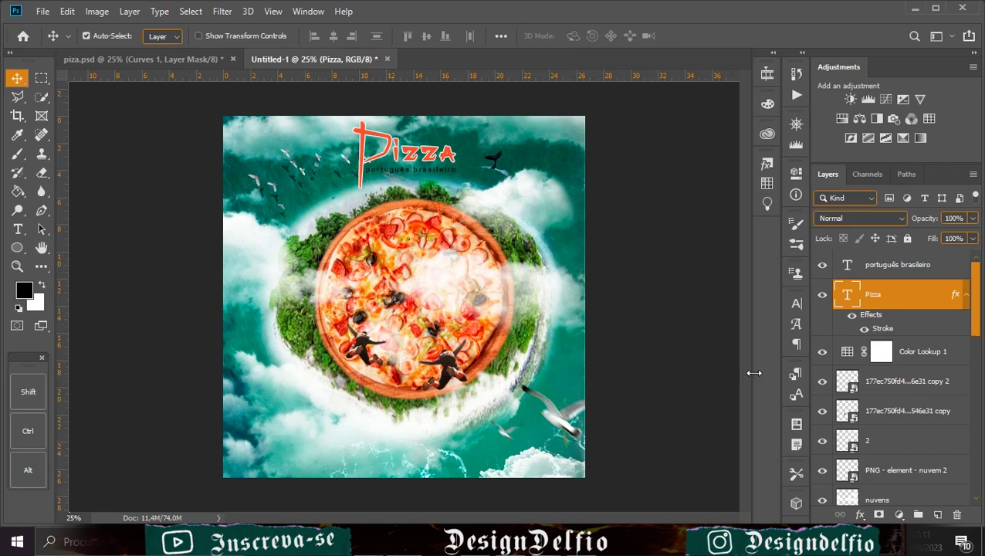
Add a new layer and paste the "é uma preparação culinária..." description near the canvas's lower edge, broken into two lines
{"action": "left_click", "coordinate": [904, 269]}
{"action": "left_click", "coordinate": [935, 514]}
{"action": "left_click", "coordinate": [17, 229]}
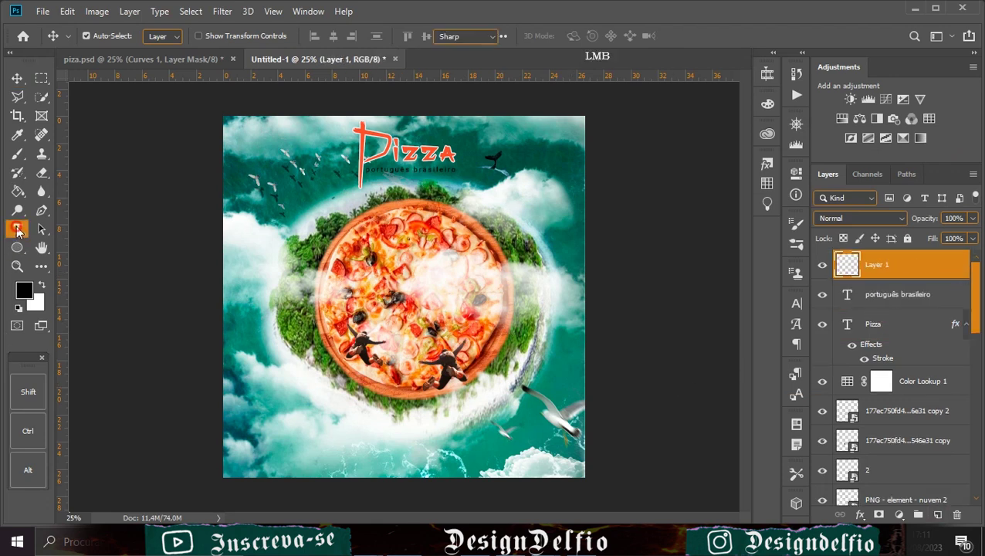
{"action": "left_click", "coordinate": [275, 429]}
{"action": "key", "text": "BackSpace"}
{"action": "key", "text": "ctrl+v"}
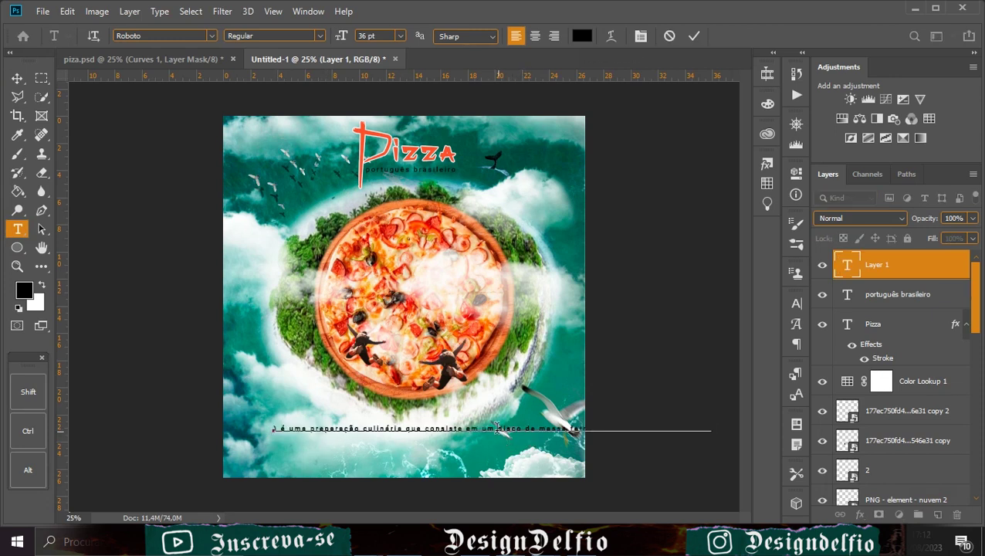
{"action": "key", "text": "Return"}
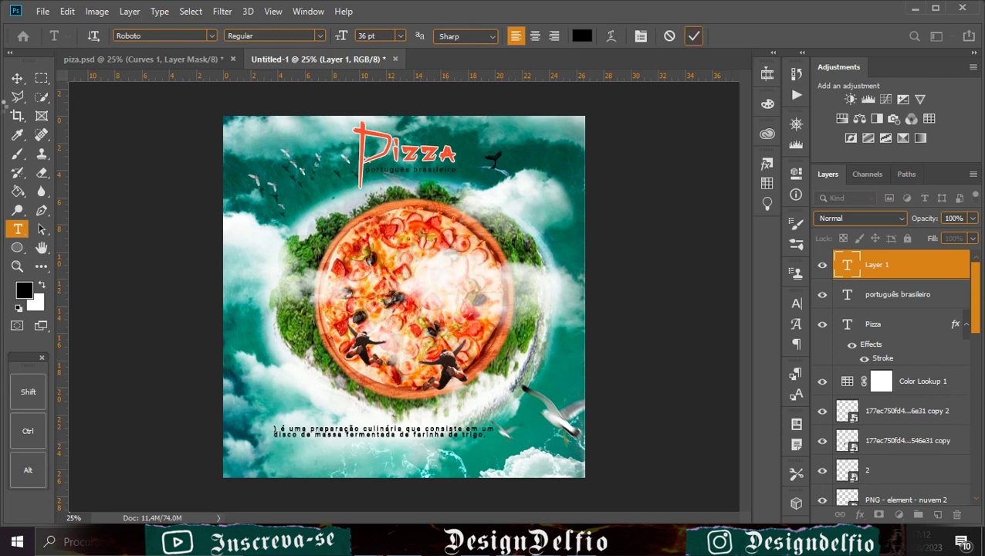
{"action": "left_click", "coordinate": [17, 78]}
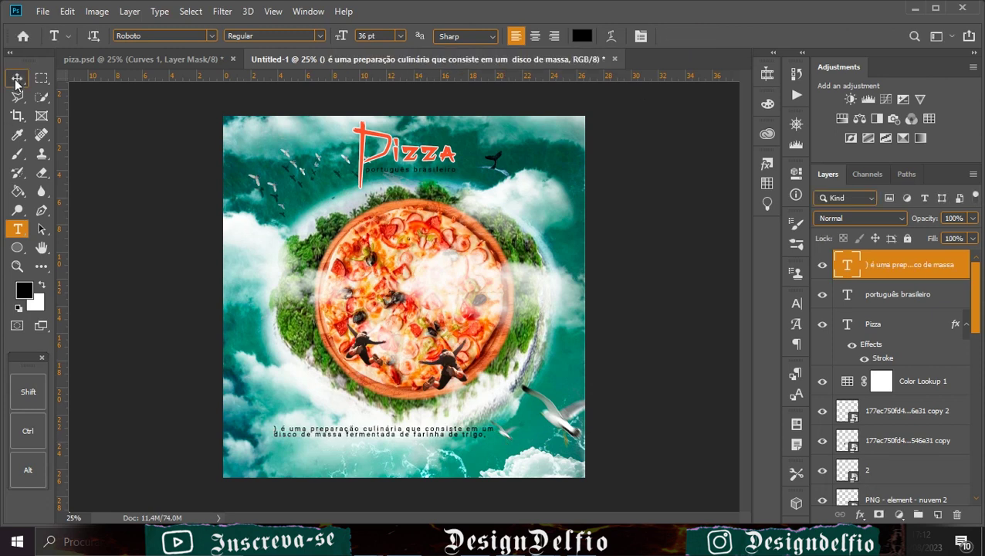
Delete the description's stray leading parenthesis and move its line break so that "disco" ends the first line
{"action": "left_click", "coordinate": [17, 229]}
{"action": "left_click", "coordinate": [278, 429]}
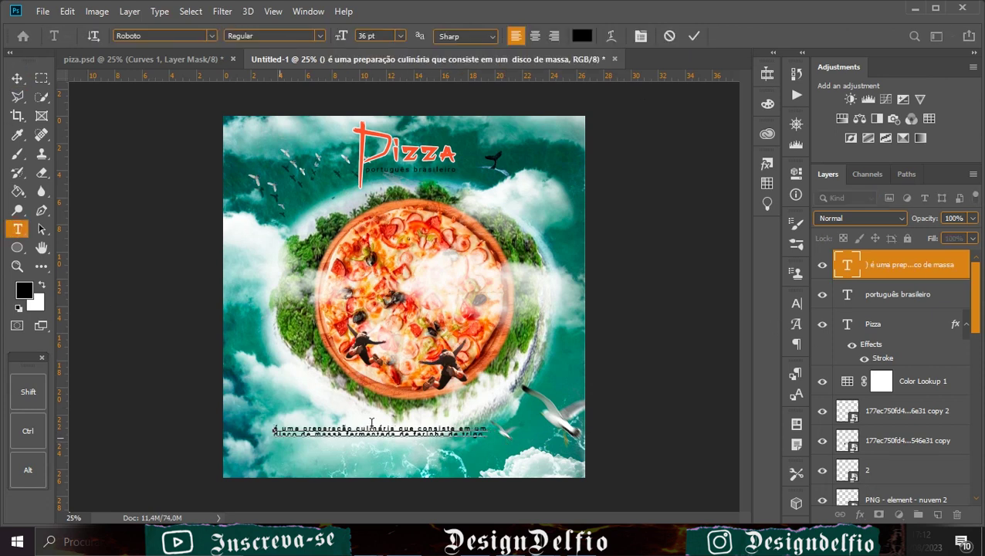
{"action": "key", "text": "ctrl+Return"}
{"action": "left_click", "coordinate": [299, 434]}
{"action": "key", "text": "Return"}
{"action": "key", "text": "BackSpace"}
{"action": "key", "text": "Return"}
{"action": "key", "text": "Delete"}
{"action": "key", "text": "BackSpace"}
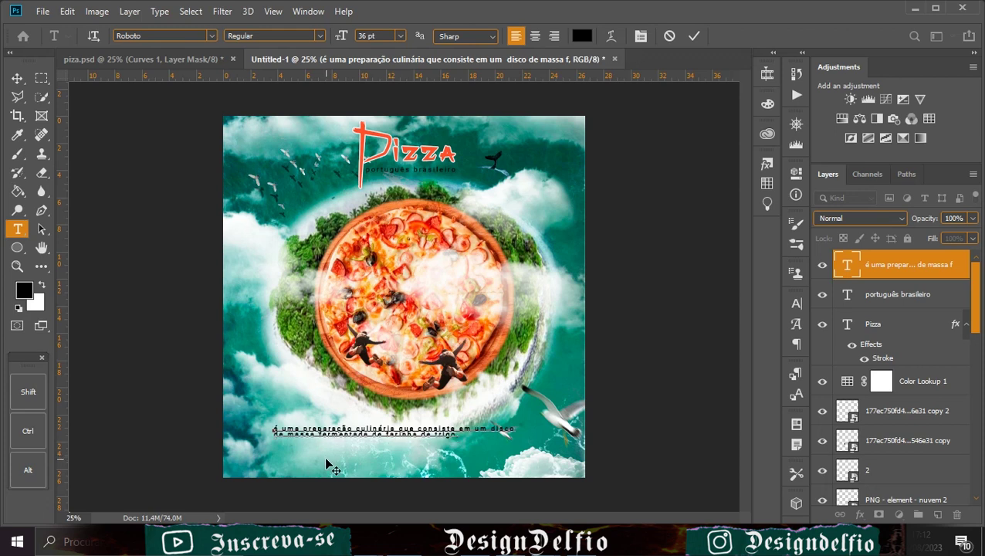
Centre-align the two lines of the description text
{"action": "left_click", "coordinate": [534, 36]}
{"action": "left_click", "coordinate": [535, 70]}
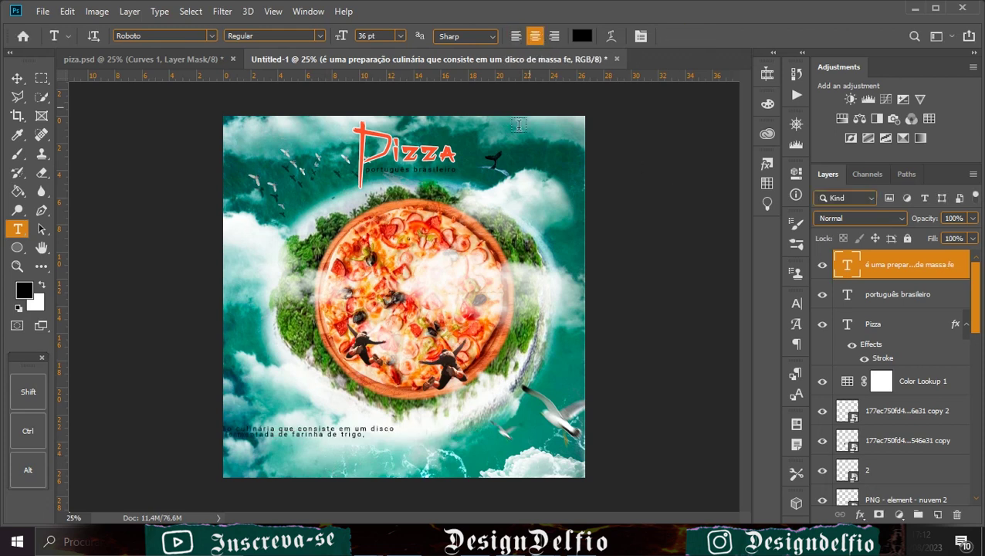
{"action": "key", "text": "v"}
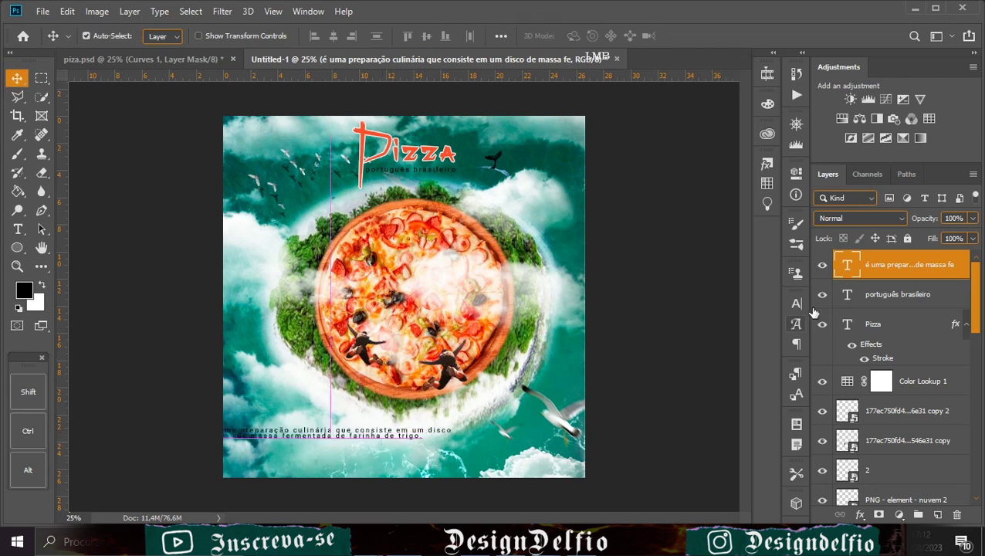
Set the description to Roboto Regular at 30 pt with 0 tracking and 36 pt leading
{"action": "left_click", "coordinate": [796, 303]}
{"action": "left_click", "coordinate": [760, 323]}
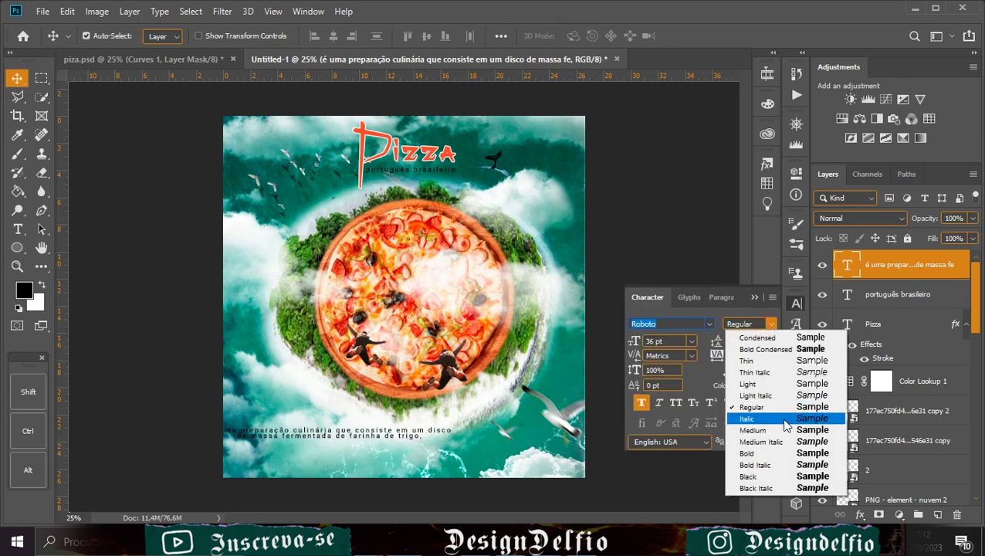
{"action": "left_click", "coordinate": [761, 407]}
{"action": "left_click", "coordinate": [771, 356]}
{"action": "left_click", "coordinate": [744, 271]}
{"action": "left_click", "coordinate": [692, 340]}
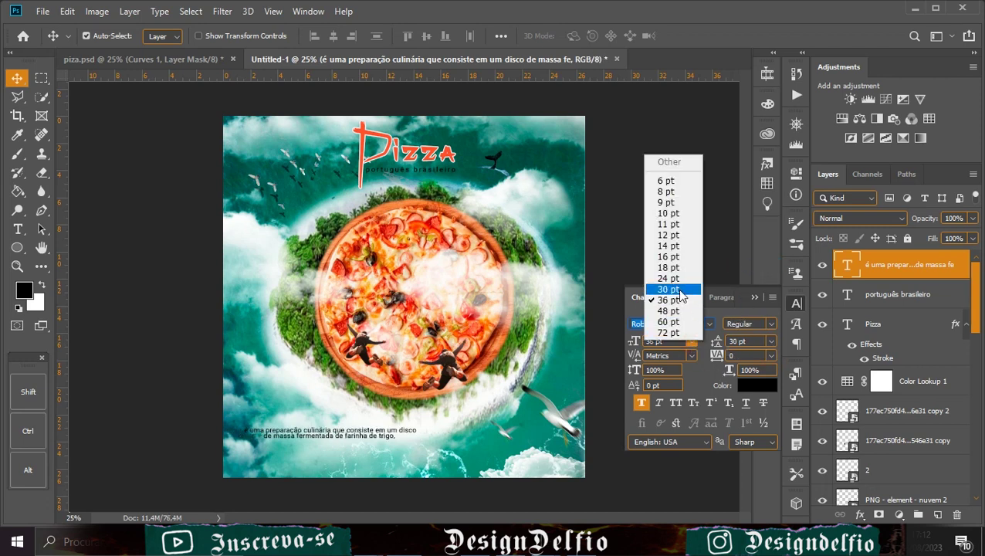
{"action": "left_click", "coordinate": [678, 289]}
{"action": "left_click", "coordinate": [771, 340]}
{"action": "left_click", "coordinate": [761, 301]}
Move the description to the bottom centre of the canvas and format it in italic and all caps
{"action": "left_click_drag", "start_coordinate": [344, 437], "coordinate": [407, 457]}
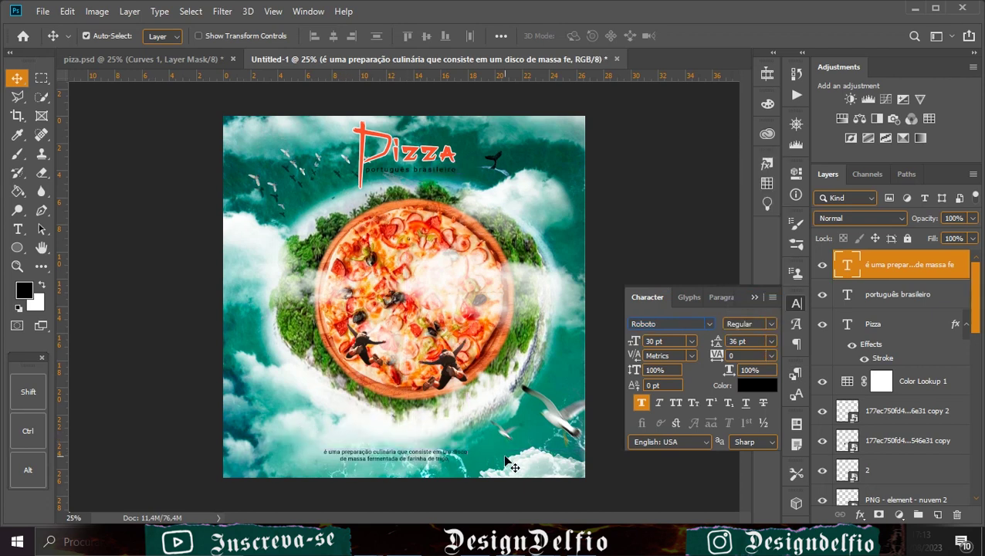
{"action": "left_click", "coordinate": [657, 403]}
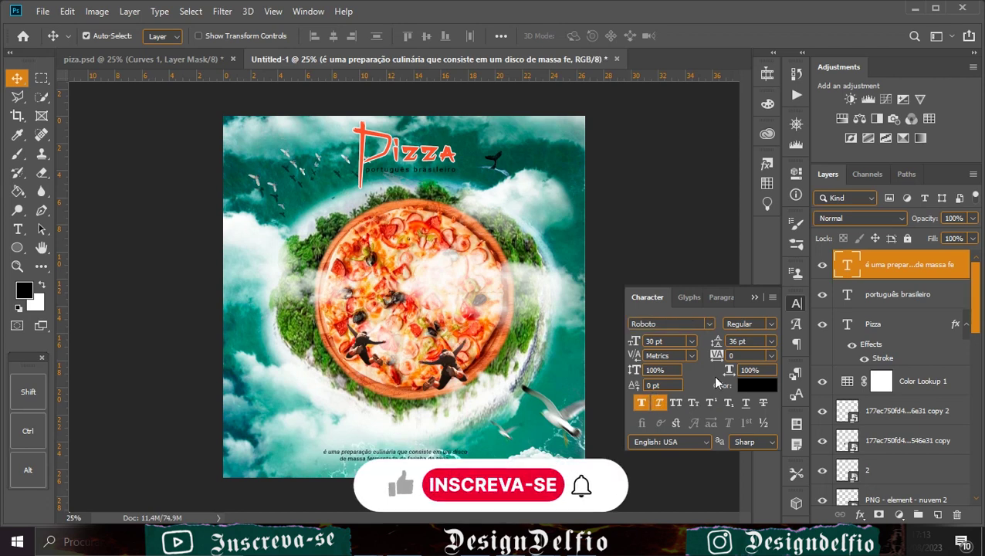
{"action": "left_click", "coordinate": [676, 403]}
{"action": "left_click", "coordinate": [754, 296]}
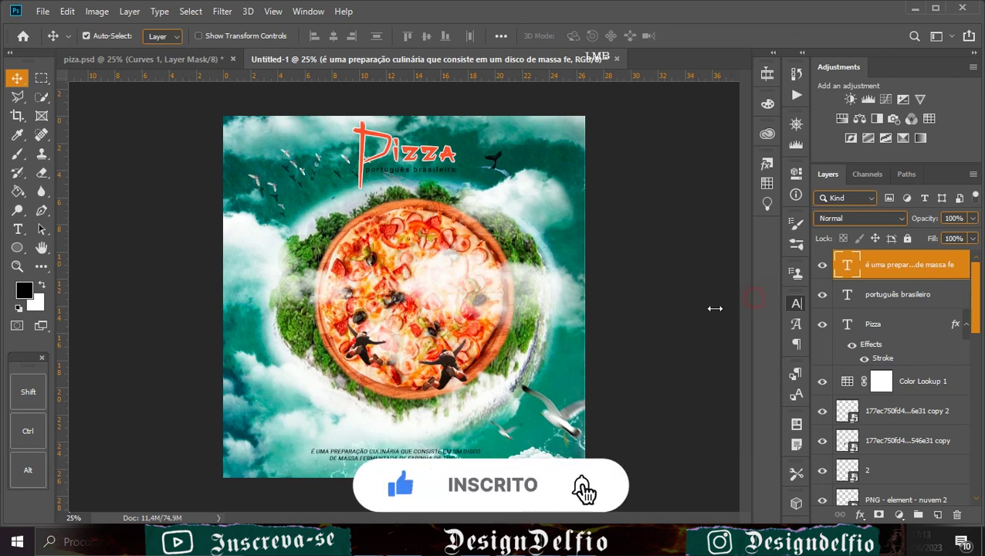
{"action": "left_click", "coordinate": [411, 339]}
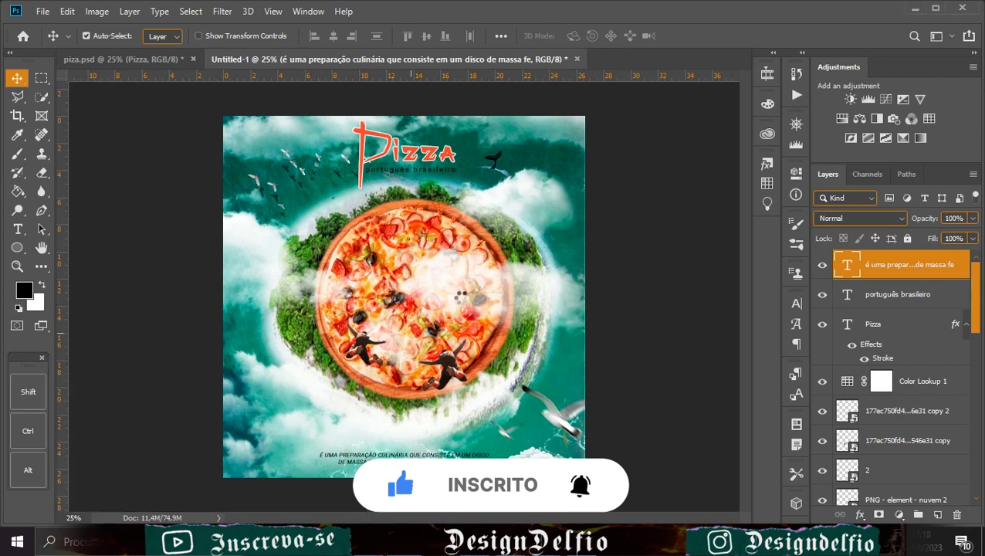
Enlarge the paper texture to about 300% and shift it upward so that it covers the whole canvas
{"action": "left_click_drag", "start_coordinate": [527, 287], "coordinate": [592, 287]}
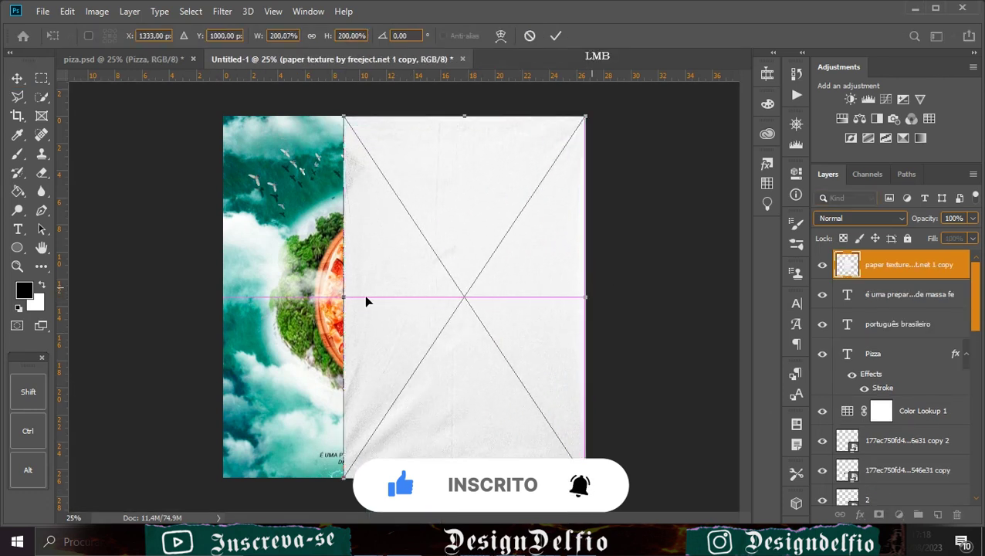
{"action": "left_click_drag", "start_coordinate": [344, 296], "coordinate": [224, 294]}
{"action": "left_click_drag", "start_coordinate": [350, 330], "coordinate": [349, 290]}
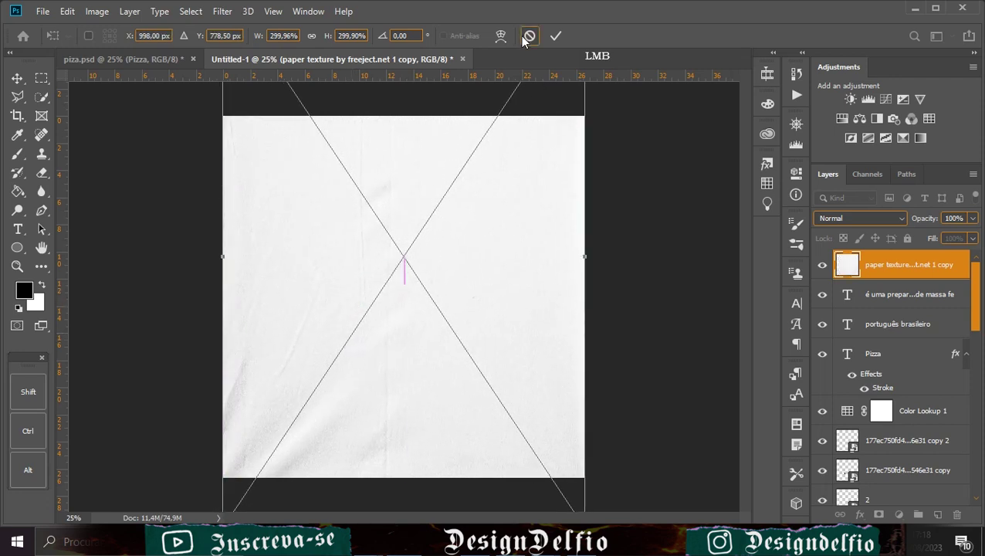
{"action": "left_click", "coordinate": [555, 35]}
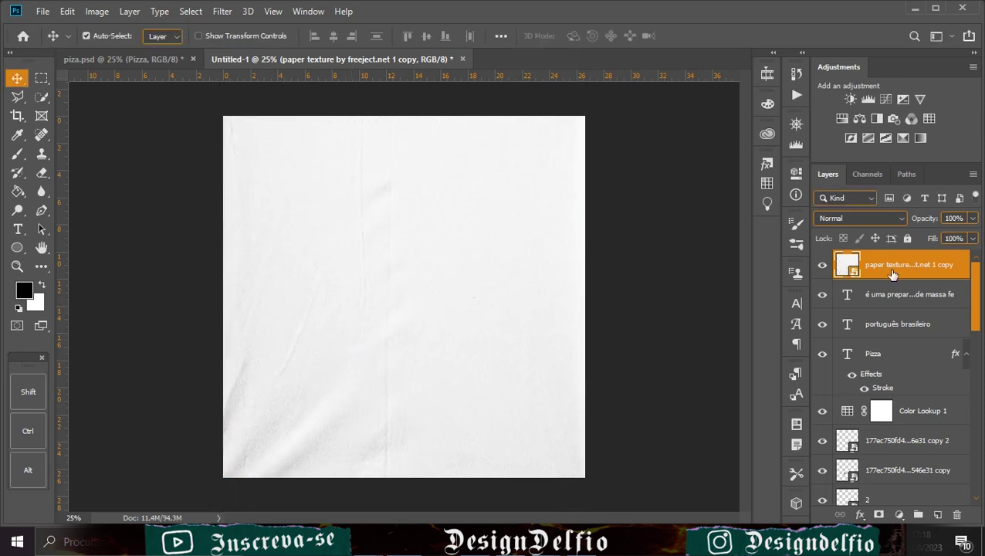
Invert the paper texture layer and set its blend mode to Difference
{"action": "key", "text": "ctrl+i"}
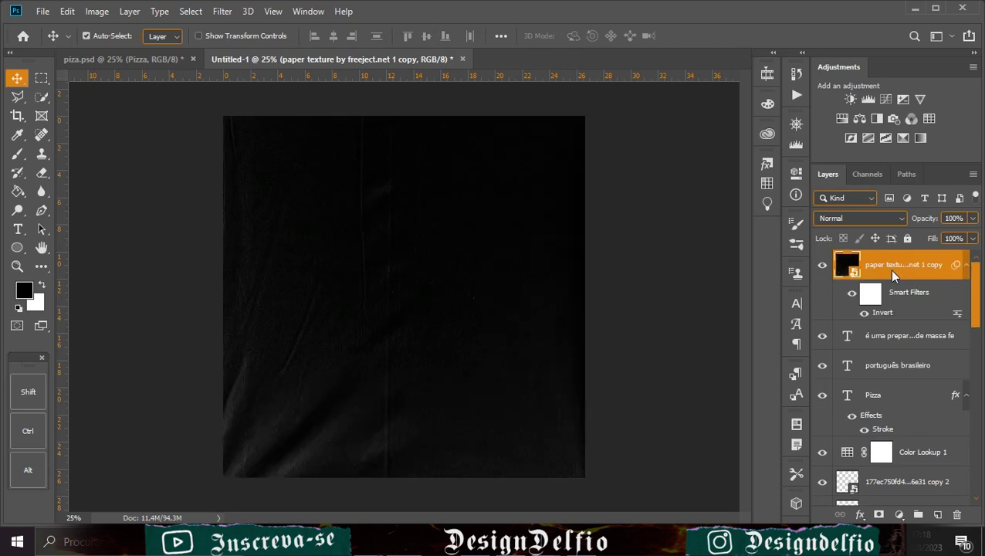
{"action": "left_click", "coordinate": [901, 219]}
{"action": "left_click", "coordinate": [838, 429]}
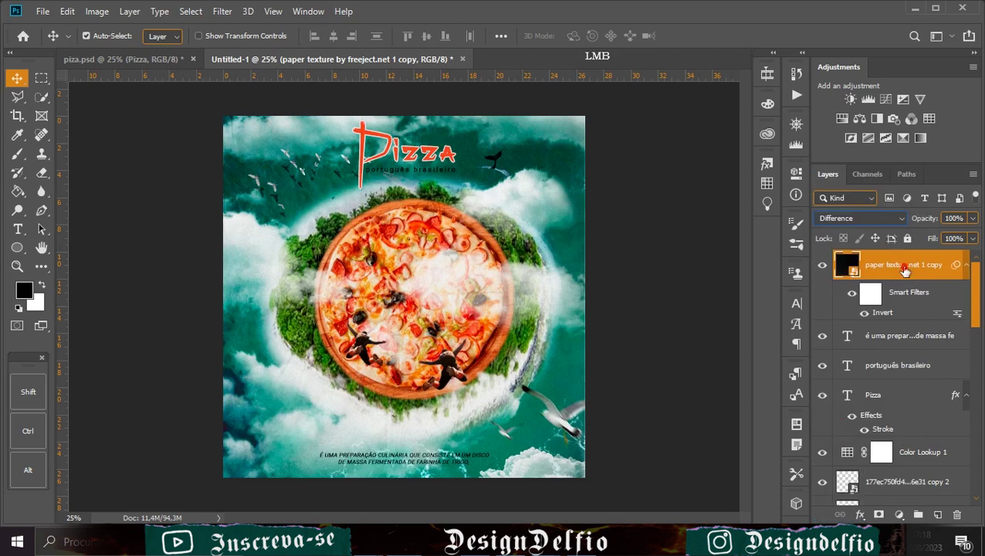
Add a layer mask to the paper texture and paint black over the middle of the pizza with a soft brush
{"action": "left_click", "coordinate": [879, 514]}
{"action": "left_click", "coordinate": [17, 153]}
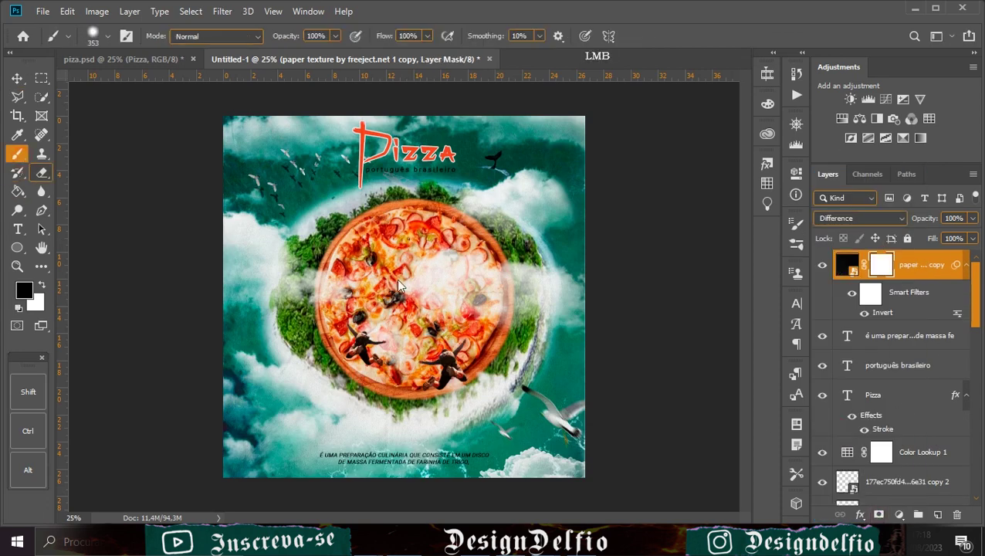
{"action": "mouse_move", "coordinate": [328, 287]}
{"action": "left_mouse_down"}
{"action": "mouse_move", "coordinate": [386, 263]}
{"action": "mouse_move", "coordinate": [434, 280]}
{"action": "mouse_move", "coordinate": [456, 336]}
{"action": "mouse_move", "coordinate": [355, 281]}
{"action": "left_mouse_up"}
{"action": "left_click_drag", "start_coordinate": [437, 268], "coordinate": [398, 329]}
{"action": "double_click", "coordinate": [439, 336]}
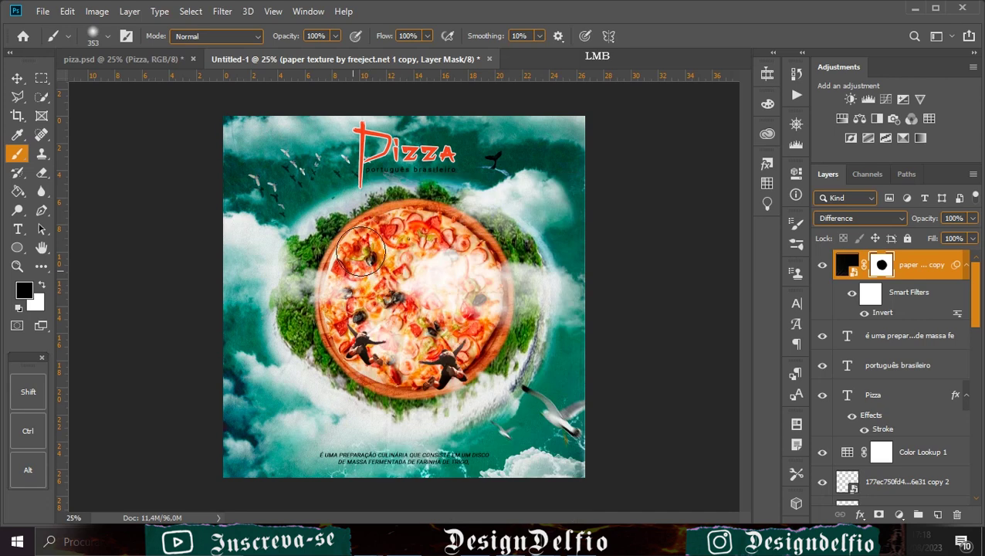